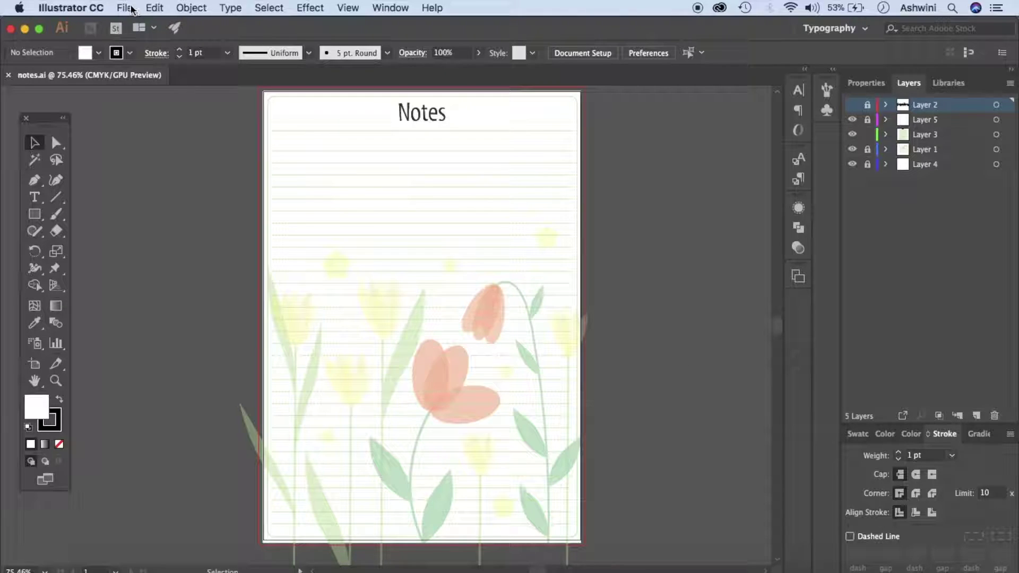
Step: Create a new document 8 in wide and 11 in high with 0 in bleed on all sides
{"action": "left_click", "coordinate": [128, 8]}
{"action": "left_click", "coordinate": [139, 25]}
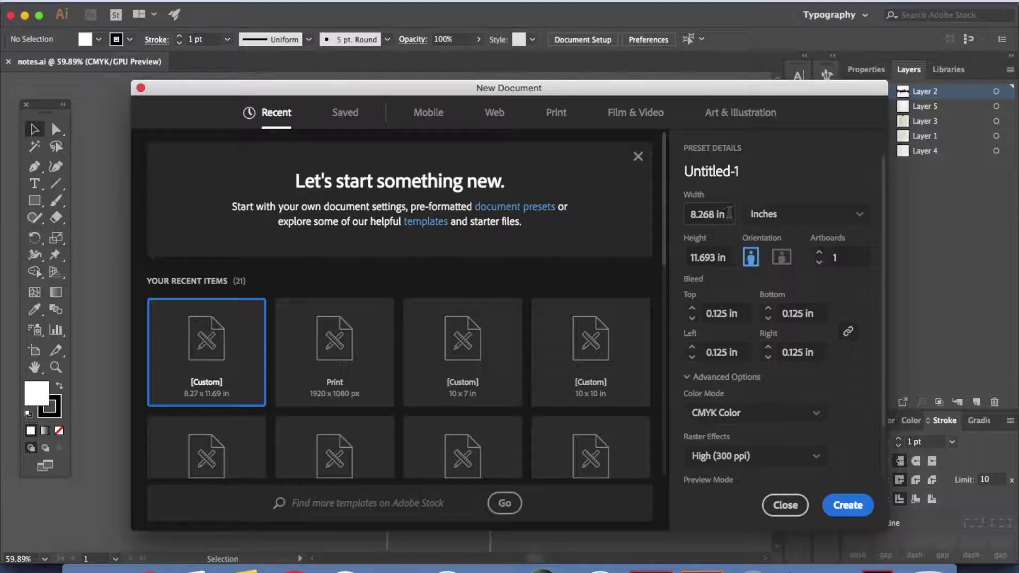
{"action": "left_click_drag", "start_coordinate": [725, 214], "coordinate": [680, 212]}
{"action": "type", "text": "8"}
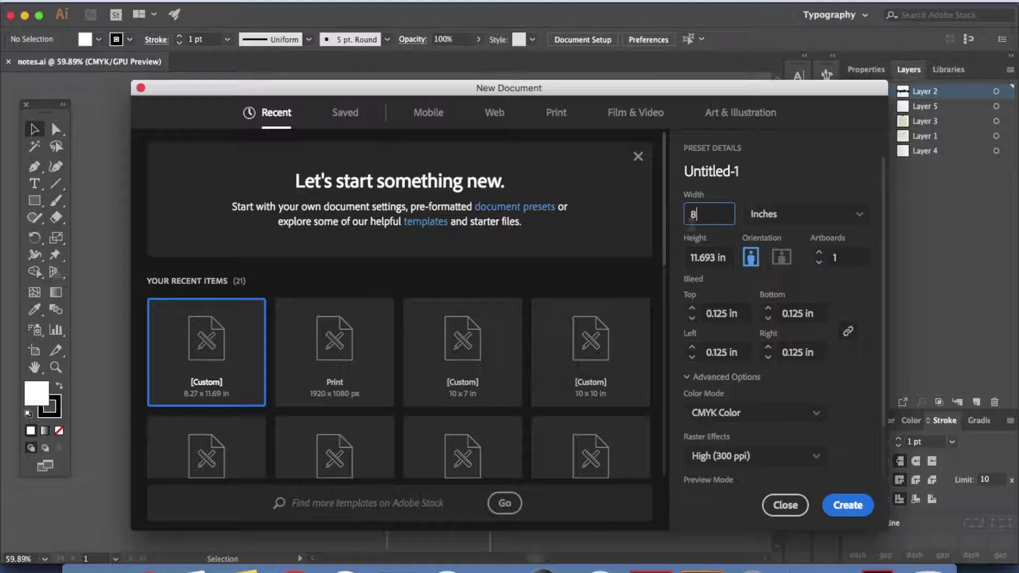
{"action": "key", "text": "Tab"}
{"action": "type", "text": "1"}
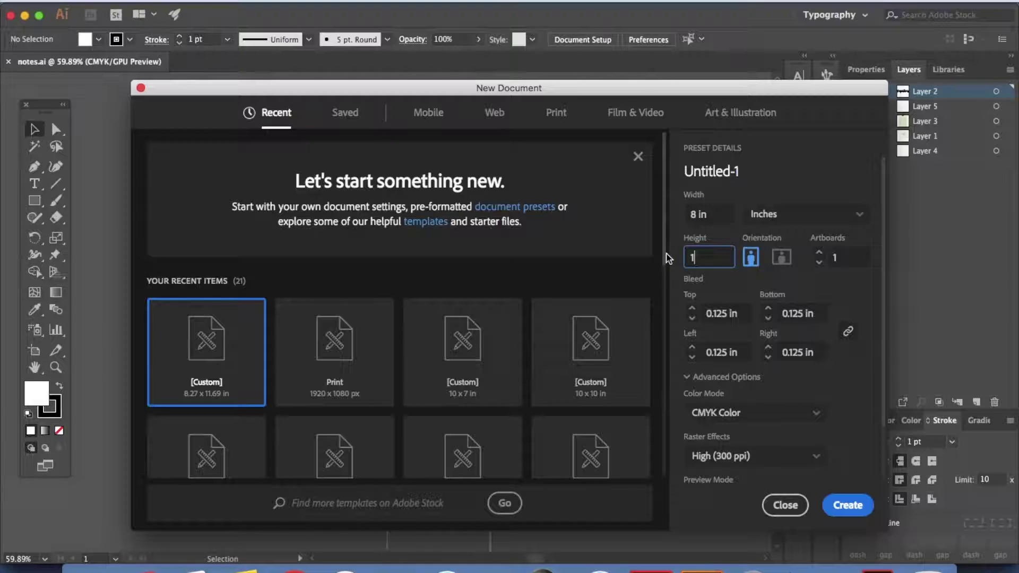
{"action": "left_click", "coordinate": [691, 318]}
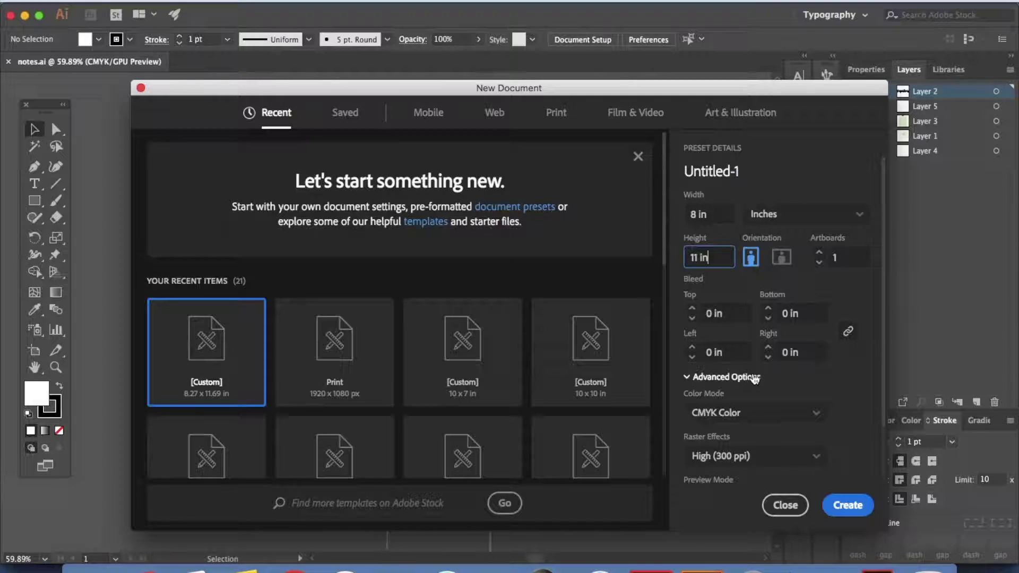
{"action": "scroll", "coordinate": [753, 377], "scroll_direction": "down", "scroll_amount": 3}
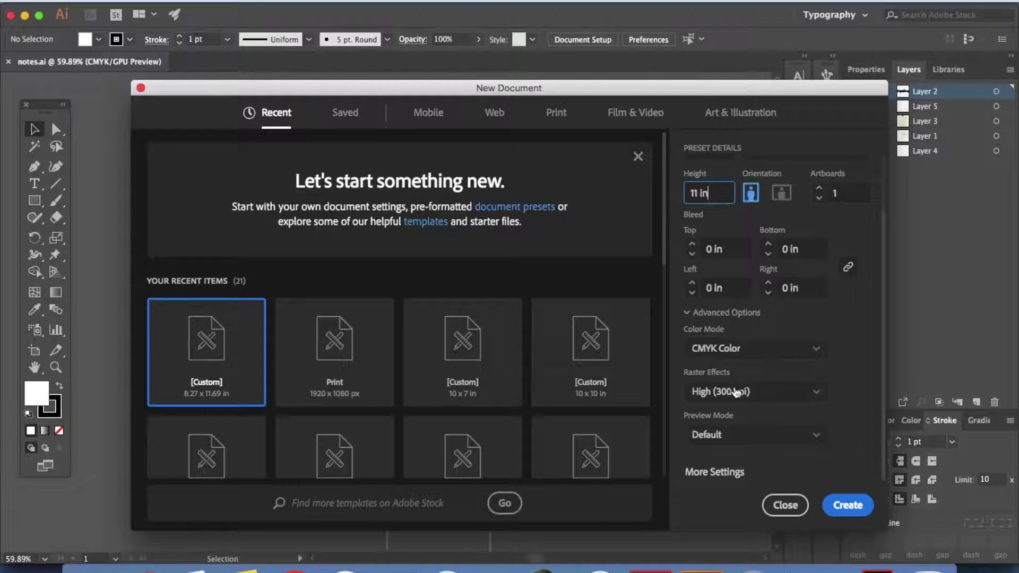
{"action": "left_click", "coordinate": [852, 505]}
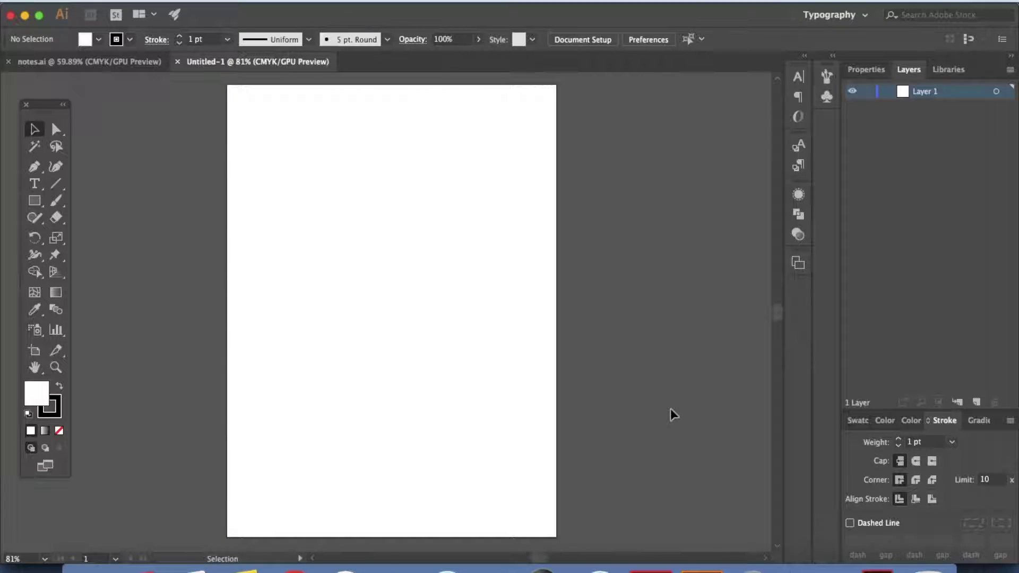
Step: Using notes.ai as reference, draw a tall narrow ellipse in the upper part of the new artboard and fill it with the palette's red
{"action": "left_click", "coordinate": [125, 62]}
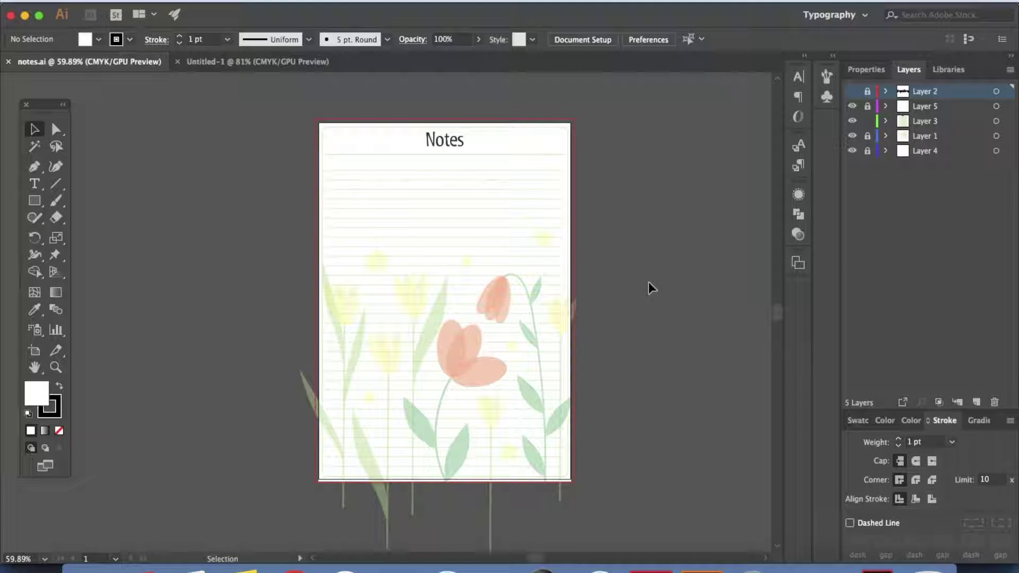
{"action": "left_click", "coordinate": [257, 61]}
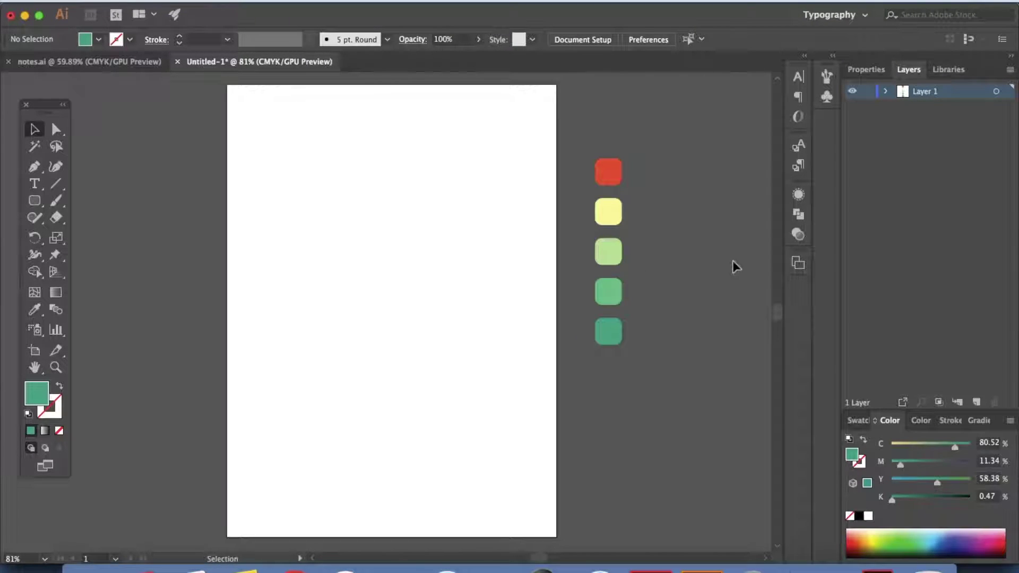
{"action": "key", "text": "super+grave"}
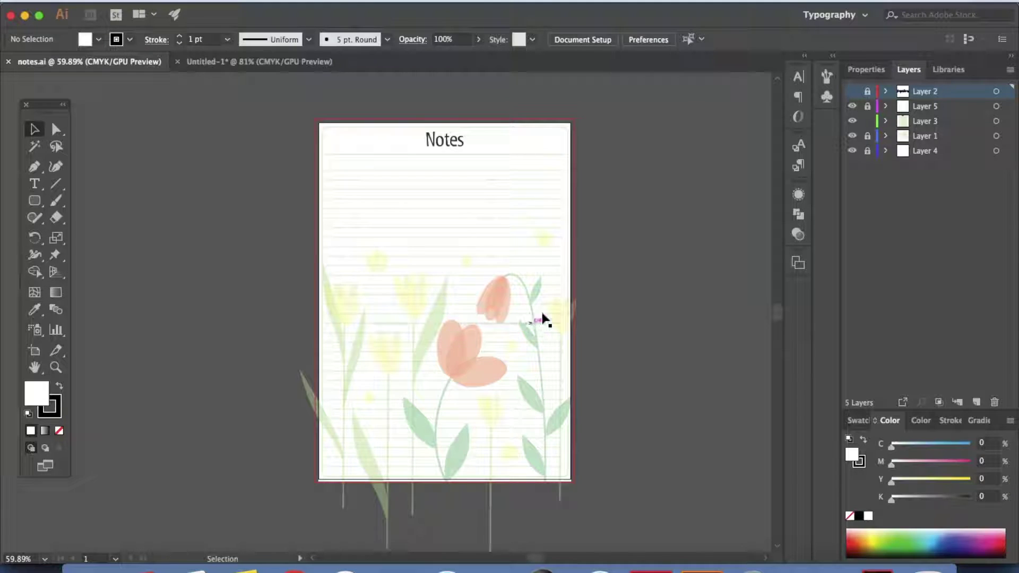
{"action": "left_click", "coordinate": [289, 62]}
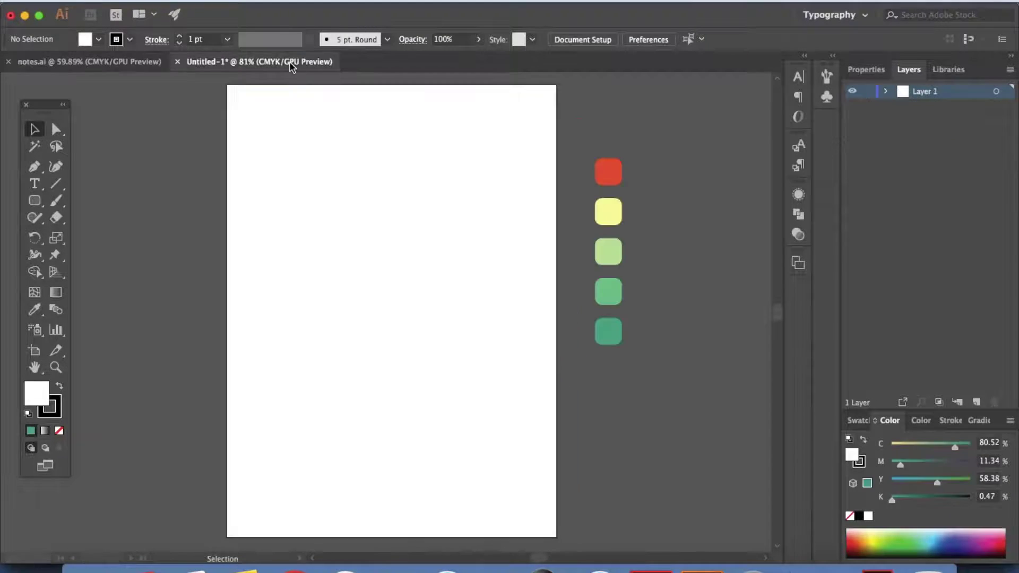
{"action": "left_click_drag", "start_coordinate": [34, 205], "coordinate": [85, 233]}
{"action": "left_click_drag", "start_coordinate": [361, 154], "coordinate": [396, 239]}
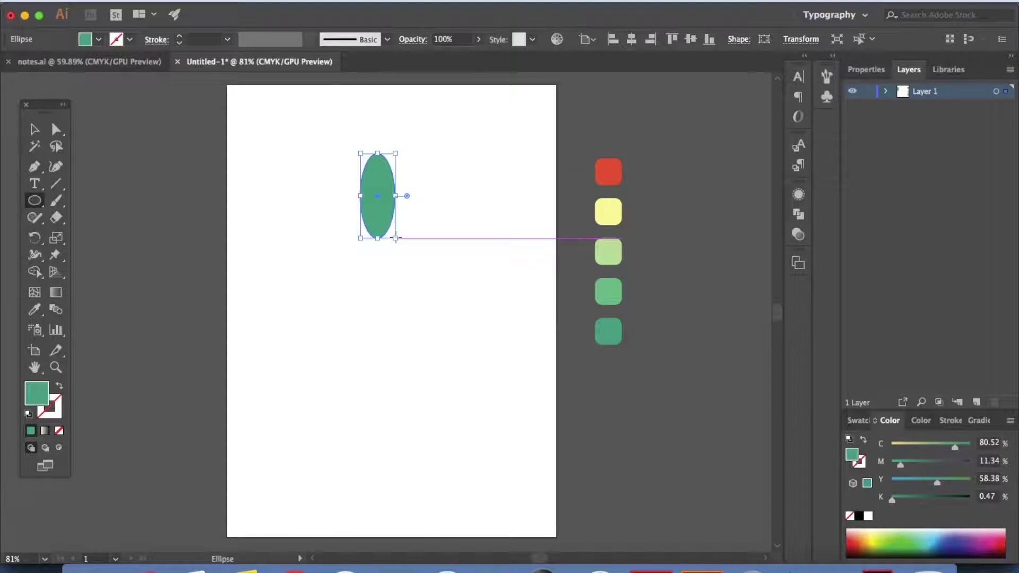
{"action": "key", "text": "i"}
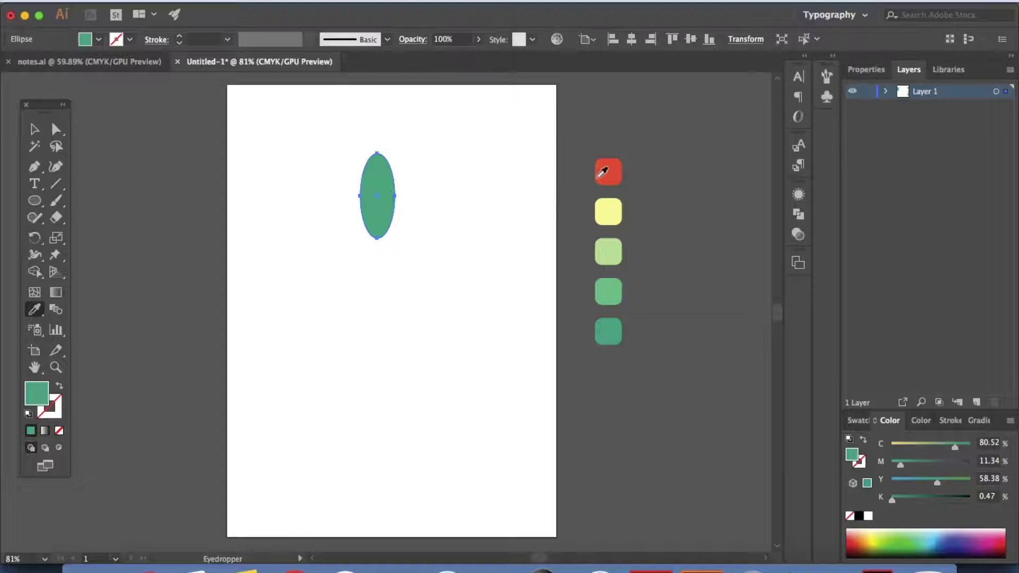
{"action": "left_click", "coordinate": [617, 174]}
Step: Duplicate the red ellipse in place and rotate the copy clockwise about the ellipse's lowest anchor point to form a second petal
{"action": "key", "text": "super+c"}
{"action": "key", "text": "super+f"}
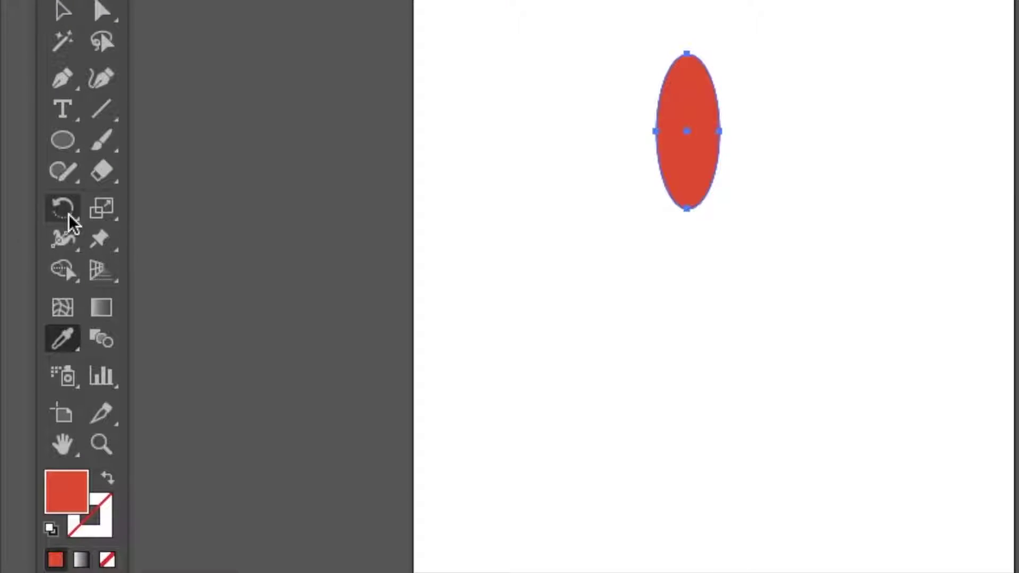
{"action": "left_click", "coordinate": [68, 214]}
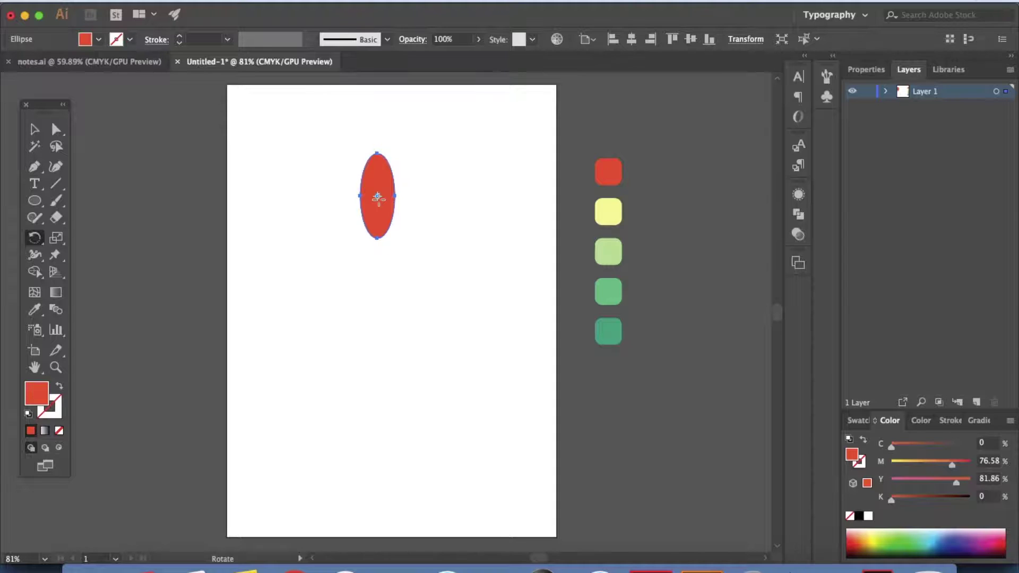
{"action": "scroll", "coordinate": [377, 197], "scroll_direction": "up", "scroll_amount": 5}
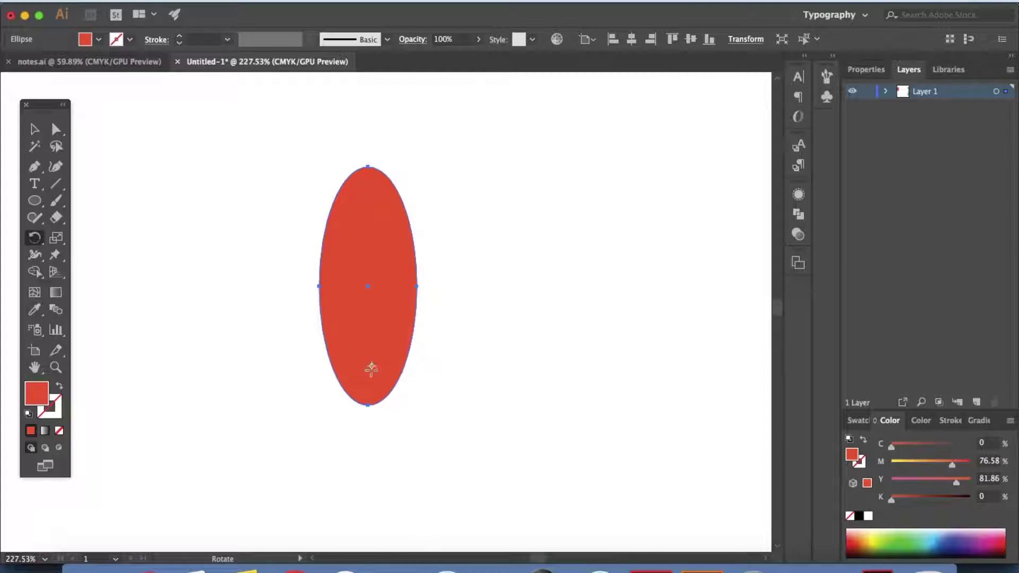
{"action": "left_click", "coordinate": [367, 404]}
{"action": "left_click_drag", "start_coordinate": [369, 165], "coordinate": [477, 214]}
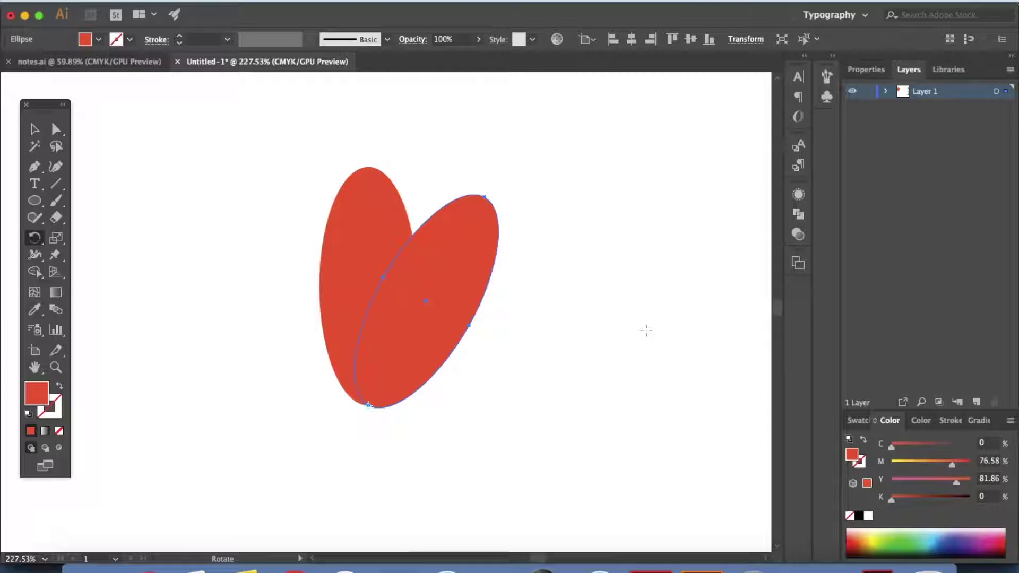
Step: Add a third petal by rotating a copy of the second one further clockwise about the shared base point
{"action": "key", "text": "super"}
{"action": "left_click", "coordinate": [36, 130]}
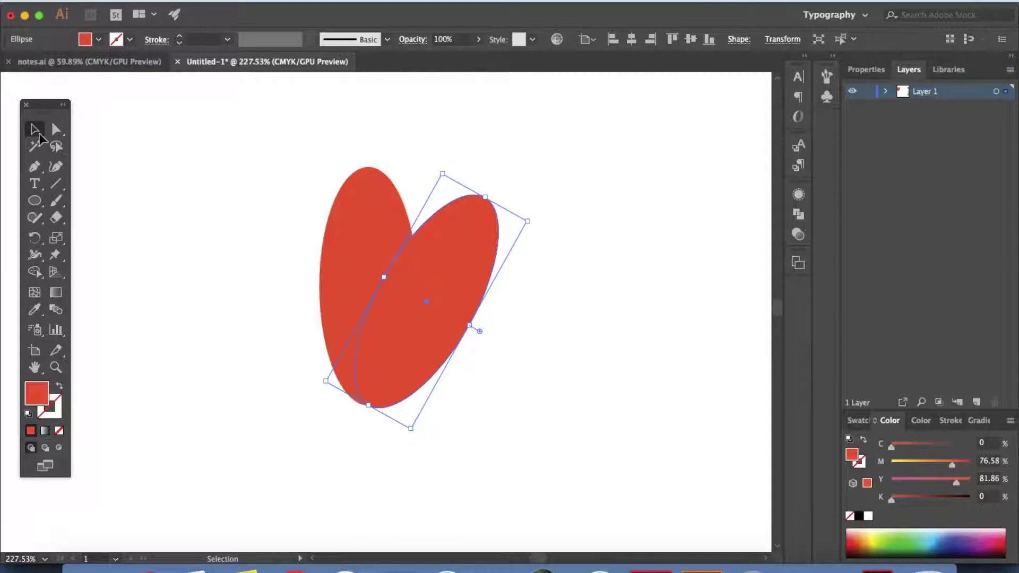
{"action": "left_click", "coordinate": [34, 237]}
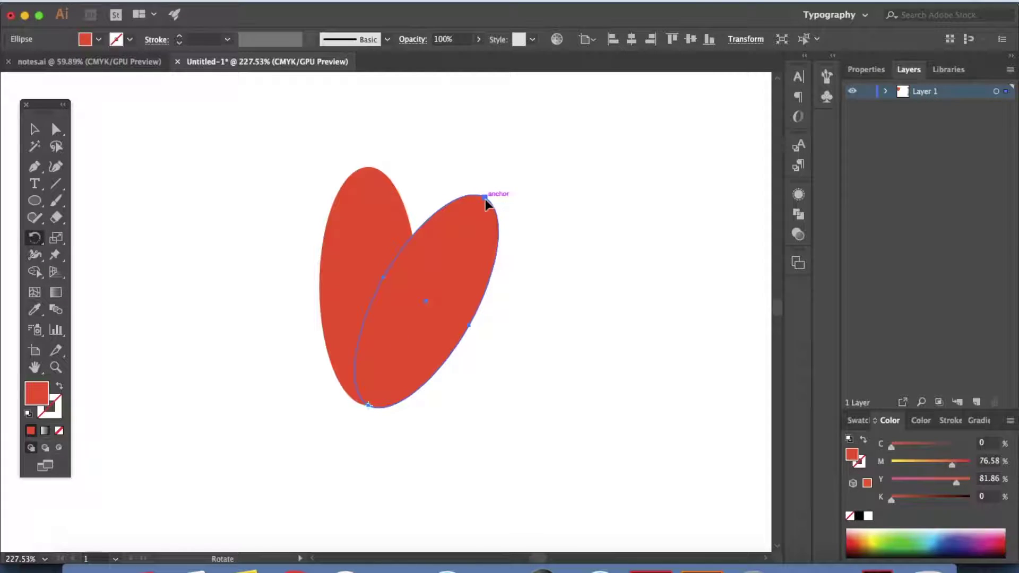
{"action": "left_click_drag", "start_coordinate": [485, 199], "coordinate": [572, 300]}
Step: Lower the opacity of all three petals to 54% so that they overlap translucently
{"action": "left_click", "coordinate": [35, 130]}
{"action": "left_click", "coordinate": [253, 141]}
{"action": "left_click_drag", "start_coordinate": [253, 141], "coordinate": [596, 416]}
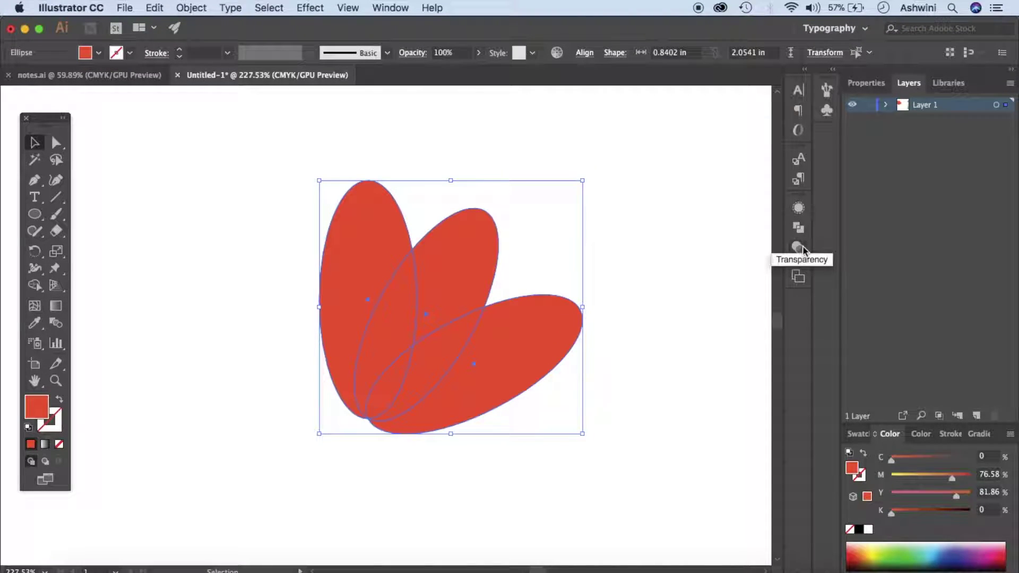
{"action": "left_click", "coordinate": [390, 7]}
{"action": "scroll", "coordinate": [404, 268], "scroll_direction": "down", "scroll_amount": 5}
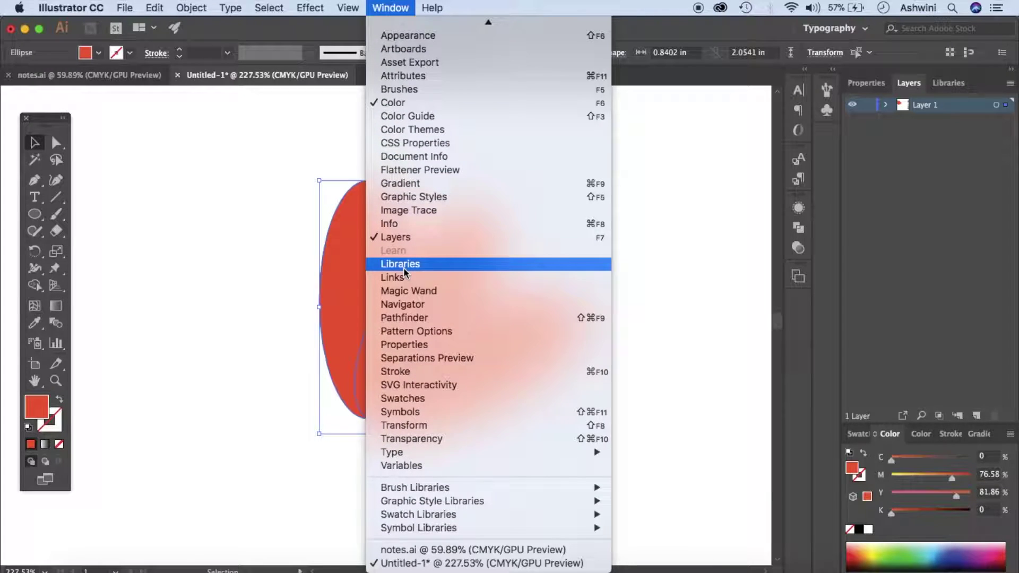
{"action": "left_click", "coordinate": [406, 439]}
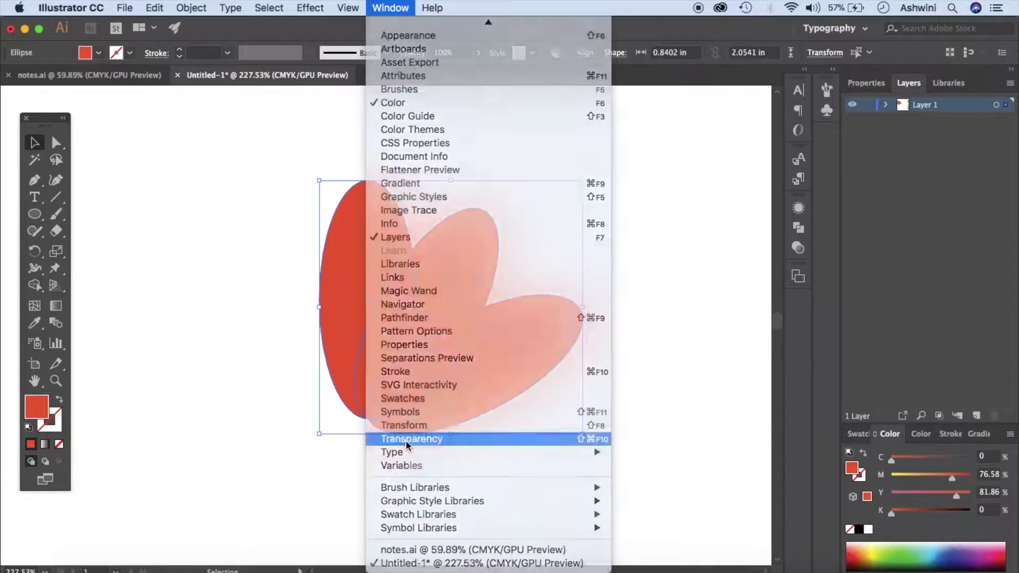
{"action": "left_click", "coordinate": [768, 209]}
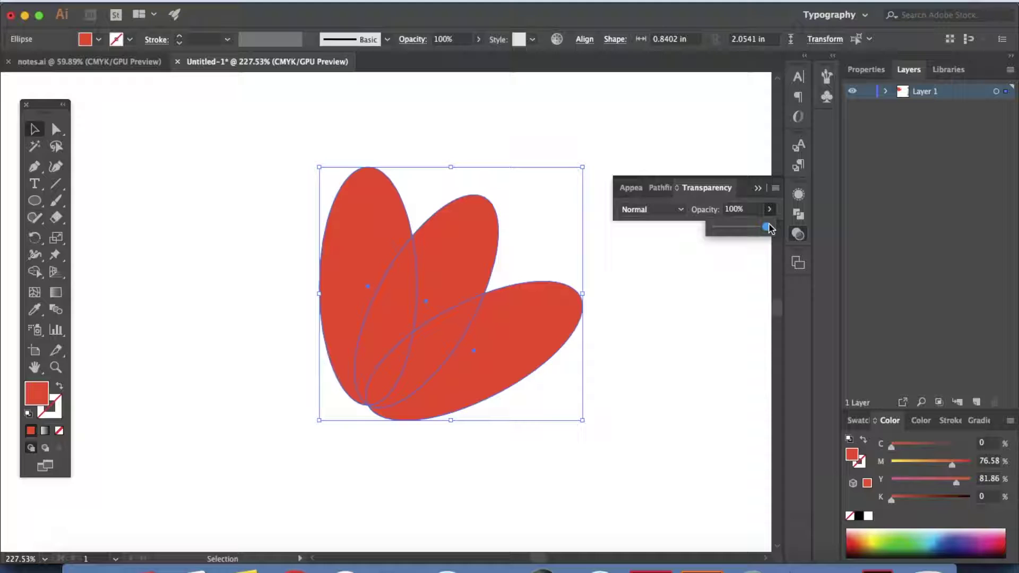
{"action": "left_click_drag", "start_coordinate": [767, 227], "coordinate": [743, 227]}
{"action": "left_click", "coordinate": [671, 318]}
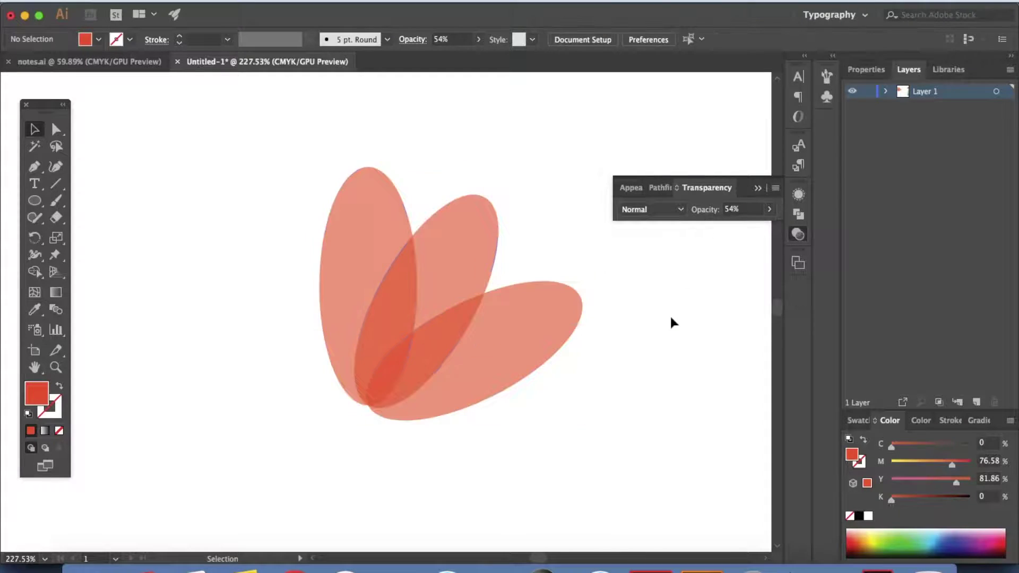
Step: Rotate the middle petal slightly counterclockwise about the flower's base point, closer to the upright petal
{"action": "scroll", "coordinate": [506, 219], "scroll_direction": "down", "scroll_amount": 3}
{"action": "scroll", "coordinate": [507, 218], "scroll_direction": "up", "scroll_amount": 3}
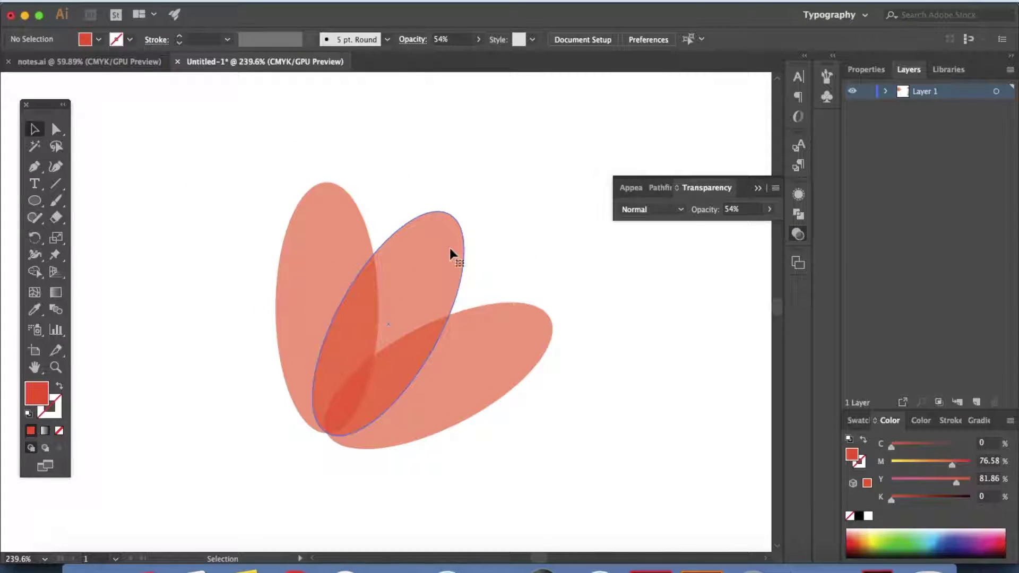
{"action": "left_click", "coordinate": [457, 229]}
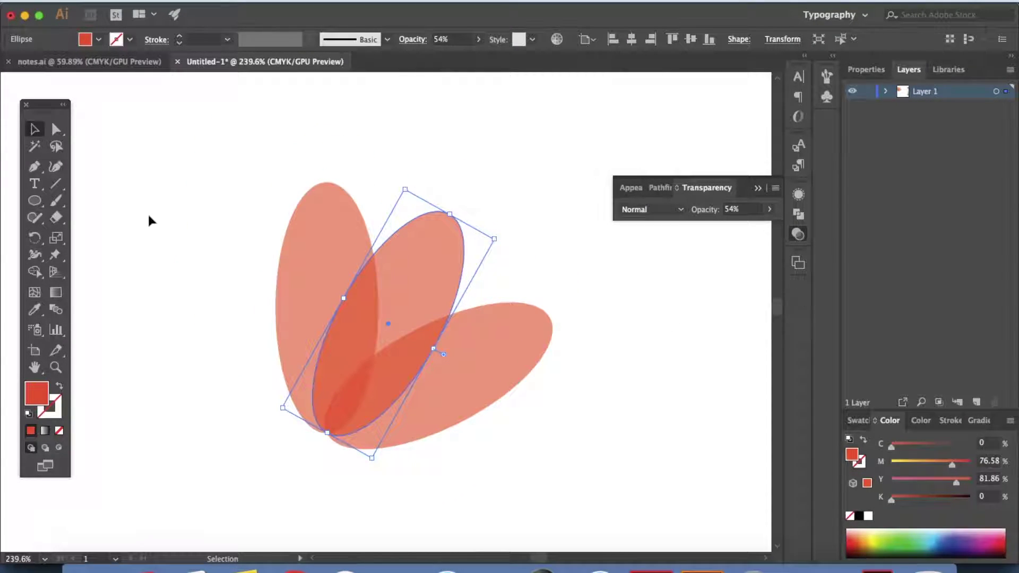
{"action": "left_click", "coordinate": [35, 237]}
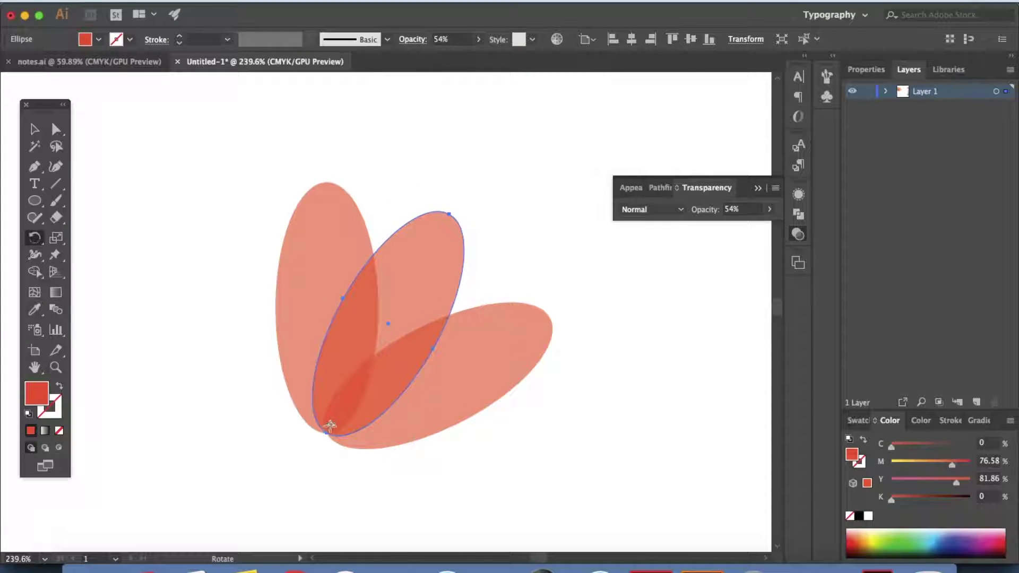
{"action": "left_click_drag", "start_coordinate": [447, 212], "coordinate": [420, 214]}
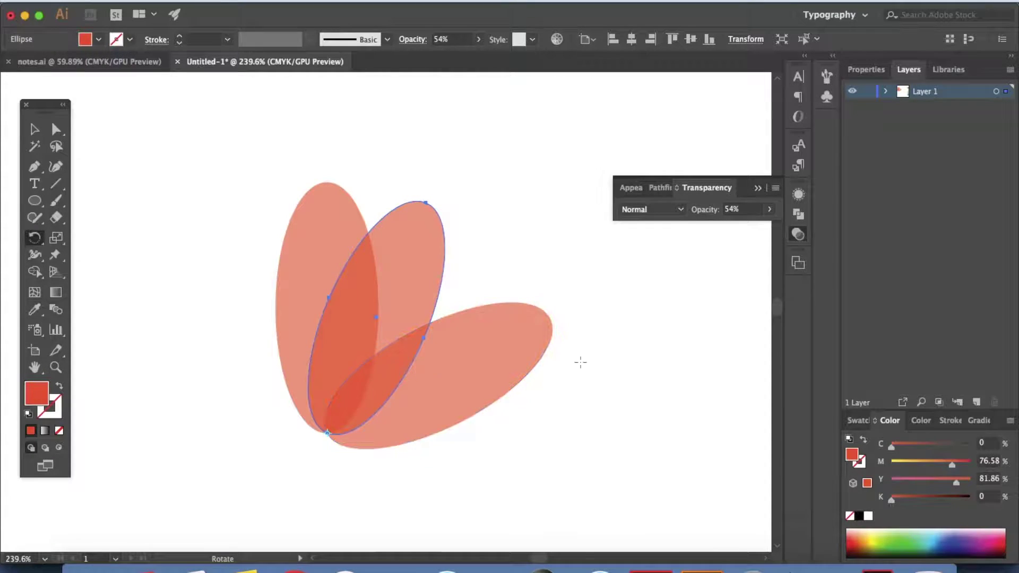
{"action": "key", "text": "v"}
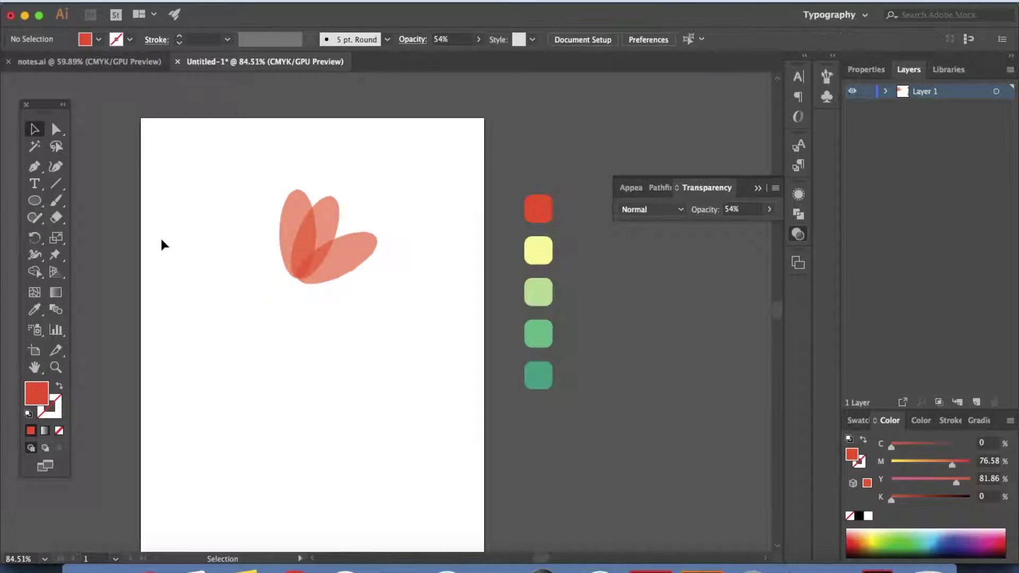
Step: Draw a narrow red ellipse right of the flower and rotate two copies clockwise about its top point to make a drooping flower
{"action": "left_click", "coordinate": [146, 66]}
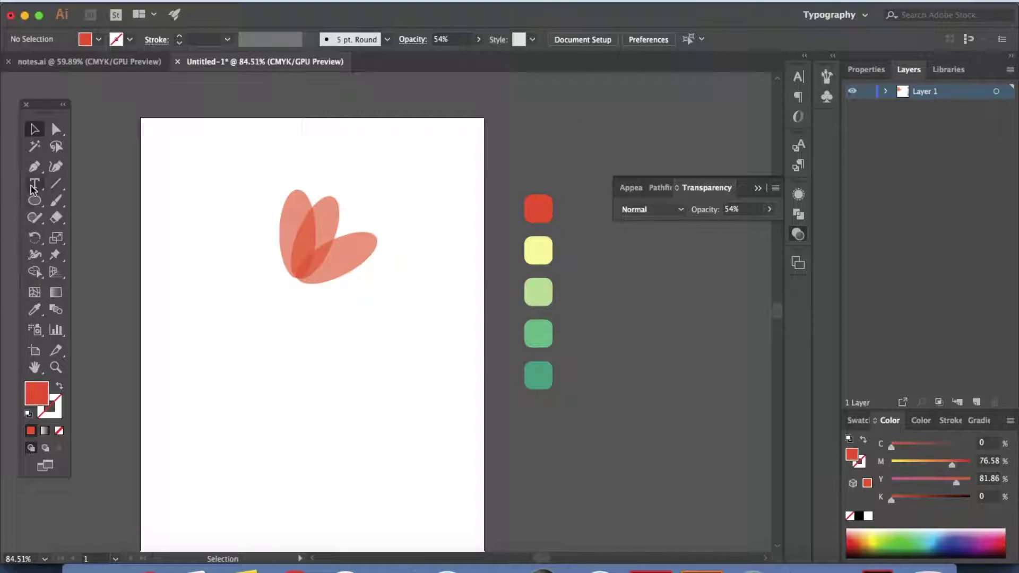
{"action": "left_click", "coordinate": [34, 200]}
{"action": "left_click_drag", "start_coordinate": [420, 208], "coordinate": [452, 291]}
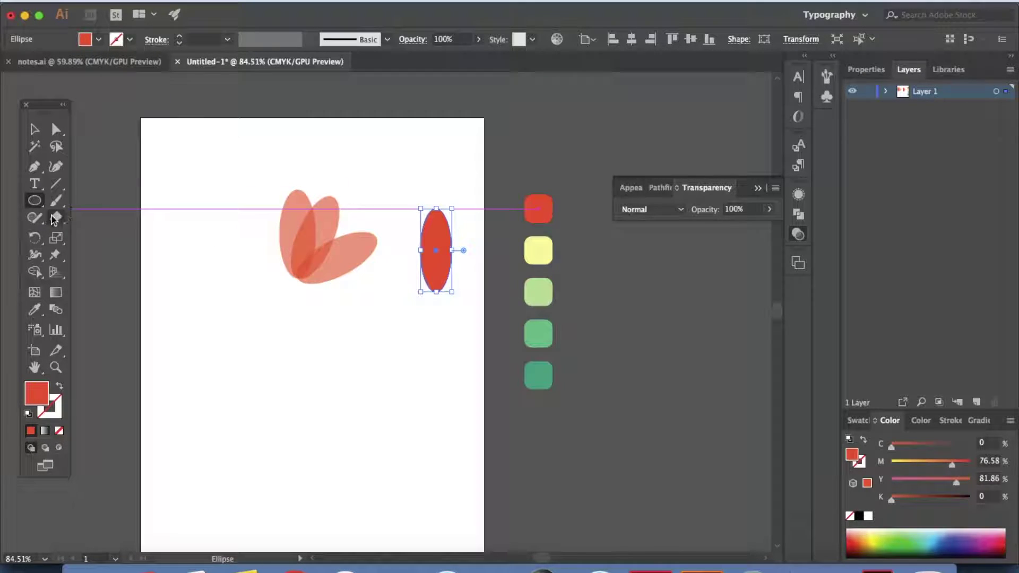
{"action": "left_click", "coordinate": [34, 237]}
{"action": "mouse_move", "coordinate": [439, 232]}
{"action": "left_mouse_down"}
{"action": "mouse_move", "coordinate": [450, 248]}
{"action": "mouse_move", "coordinate": [444, 293]}
{"action": "mouse_move", "coordinate": [404, 282]}
{"action": "mouse_move", "coordinate": [409, 289]}
{"action": "mouse_move", "coordinate": [422, 223]}
{"action": "mouse_move", "coordinate": [438, 220]}
{"action": "mouse_move", "coordinate": [430, 211]}
{"action": "mouse_move", "coordinate": [422, 241]}
{"action": "mouse_move", "coordinate": [432, 217]}
{"action": "mouse_move", "coordinate": [382, 276]}
{"action": "left_mouse_up"}
{"action": "key", "text": "v"}
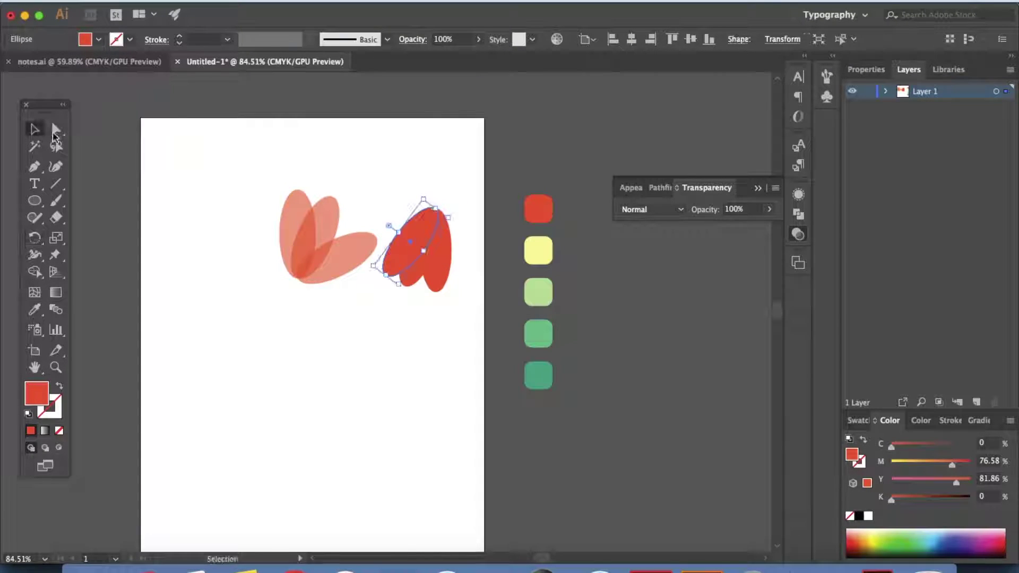
Step: Lower the opacity of the drooping flower's three petals to about 56%
{"action": "left_click_drag", "start_coordinate": [379, 197], "coordinate": [470, 319]}
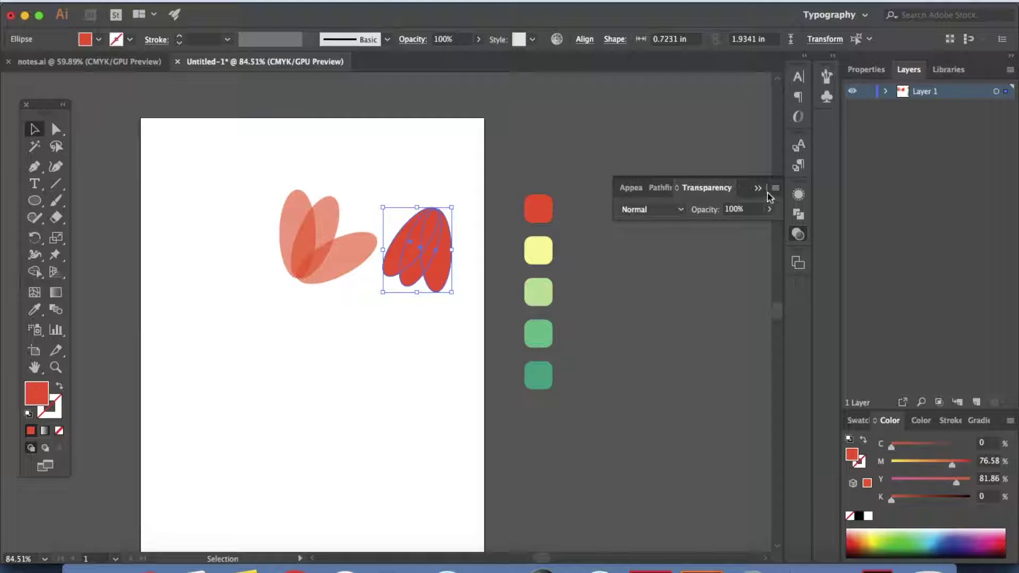
{"action": "left_click", "coordinate": [768, 209]}
{"action": "left_click_drag", "start_coordinate": [767, 227], "coordinate": [746, 234]}
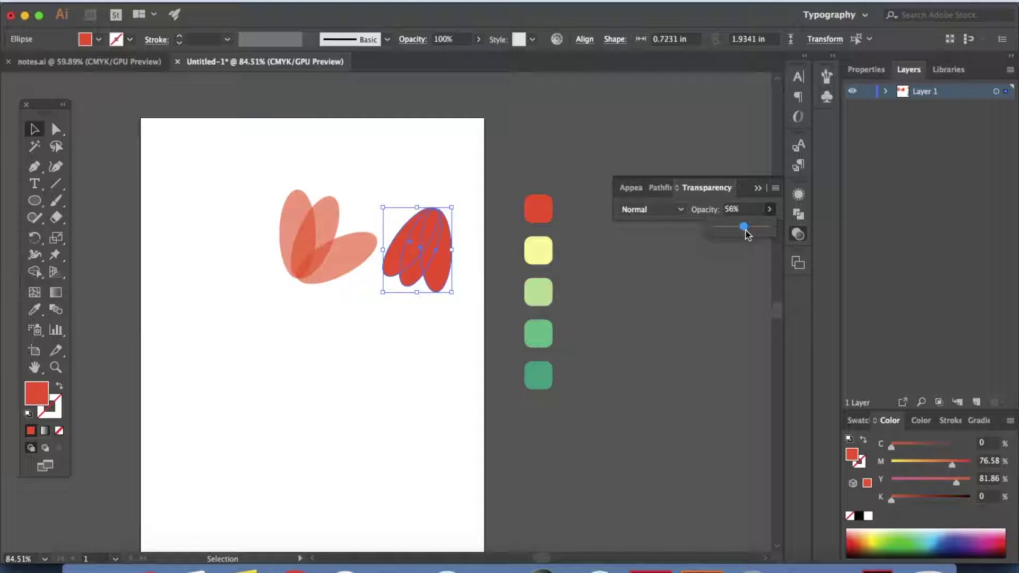
{"action": "left_click", "coordinate": [628, 341]}
Step: Move both flowers together to the upper-left area of the artboard
{"action": "left_click_drag", "start_coordinate": [272, 198], "coordinate": [462, 331]}
{"action": "left_click_drag", "start_coordinate": [434, 265], "coordinate": [319, 203]}
{"action": "left_click", "coordinate": [371, 358]}
{"action": "key", "text": "super+0"}
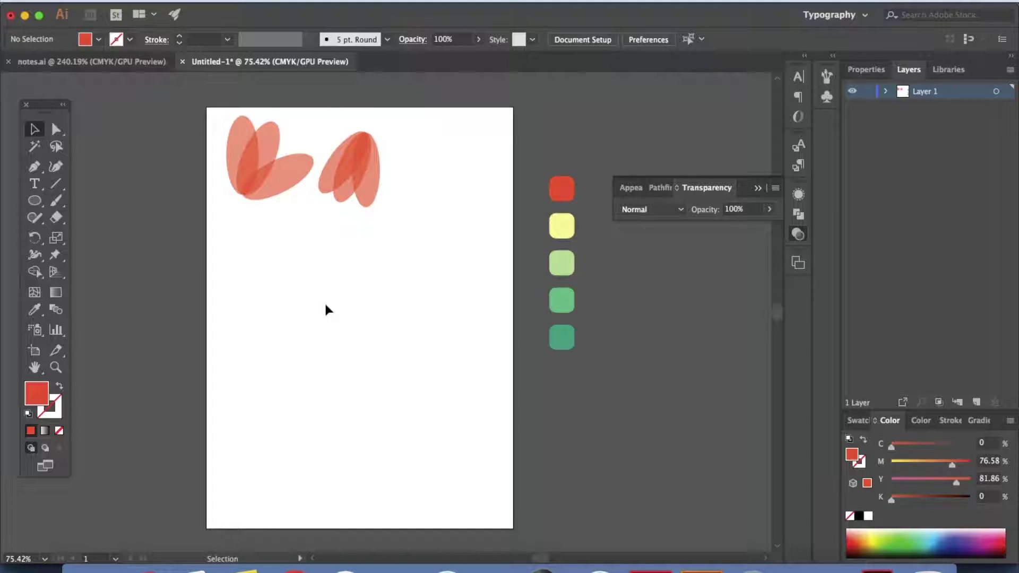
Step: Draw a narrow upright ellipse below the red flowers and fill it with the pale yellow from the palette
{"action": "left_click", "coordinate": [34, 200]}
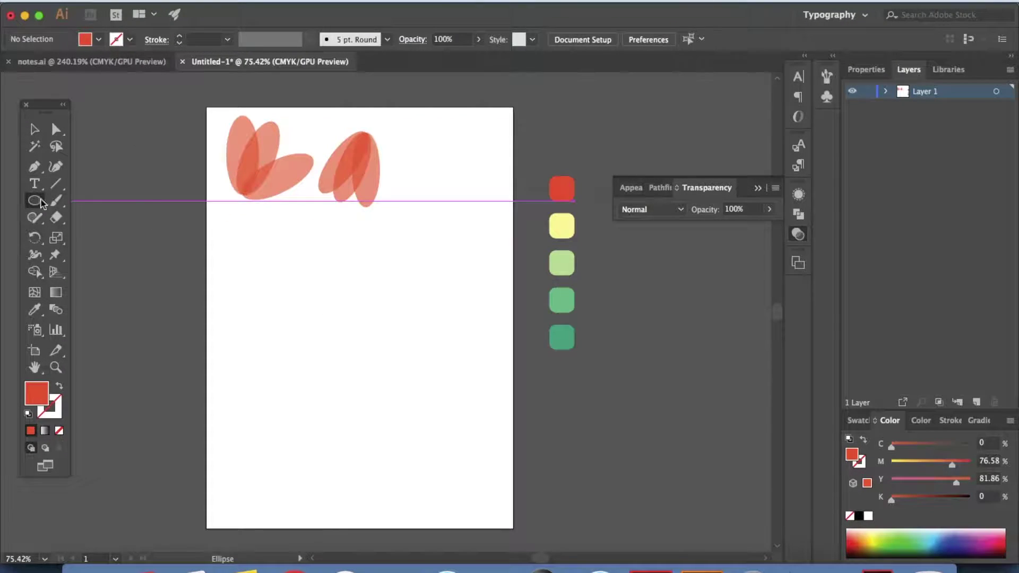
{"action": "left_click_drag", "start_coordinate": [325, 263], "coordinate": [347, 337]}
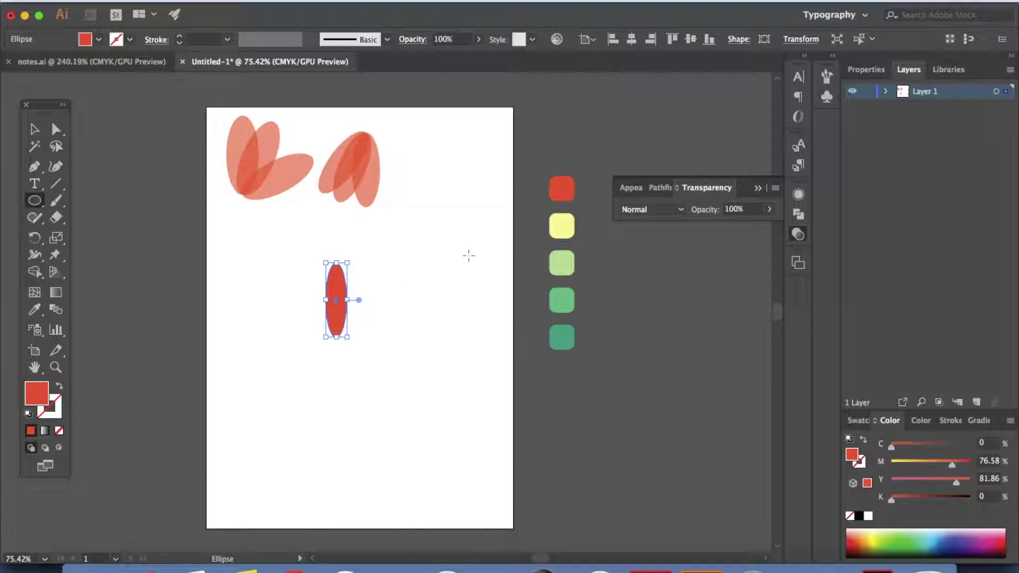
{"action": "key", "text": "i"}
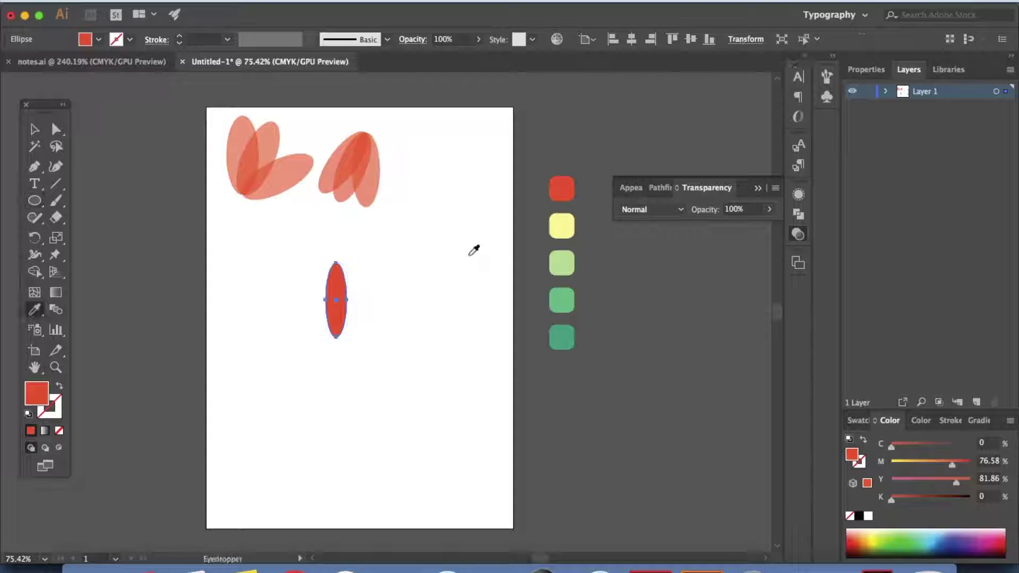
{"action": "left_click", "coordinate": [566, 223]}
{"action": "key", "text": "v"}
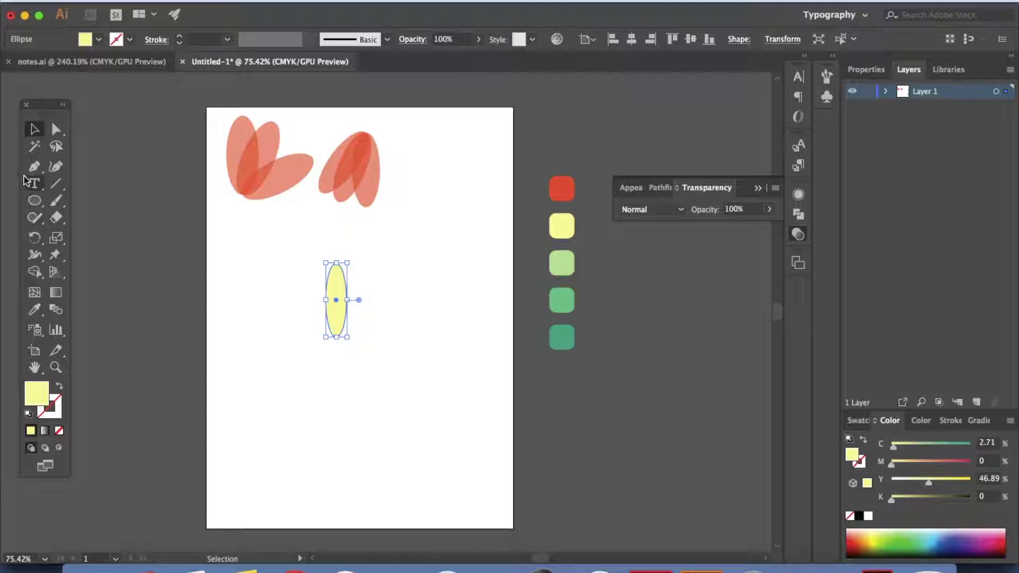
Step: Convert the yellow ellipse's top anchor point to a sharp corner to form a pointed petal
{"action": "left_click_drag", "start_coordinate": [35, 173], "coordinate": [110, 222]}
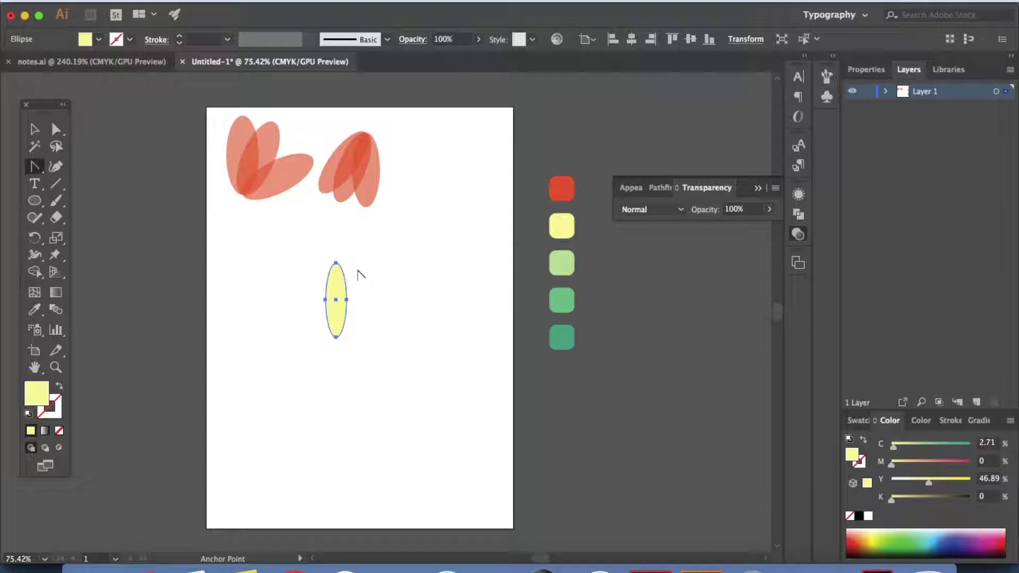
{"action": "scroll", "coordinate": [358, 274], "scroll_direction": "up", "scroll_amount": 5, "text": "alt"}
{"action": "left_click", "coordinate": [300, 252]}
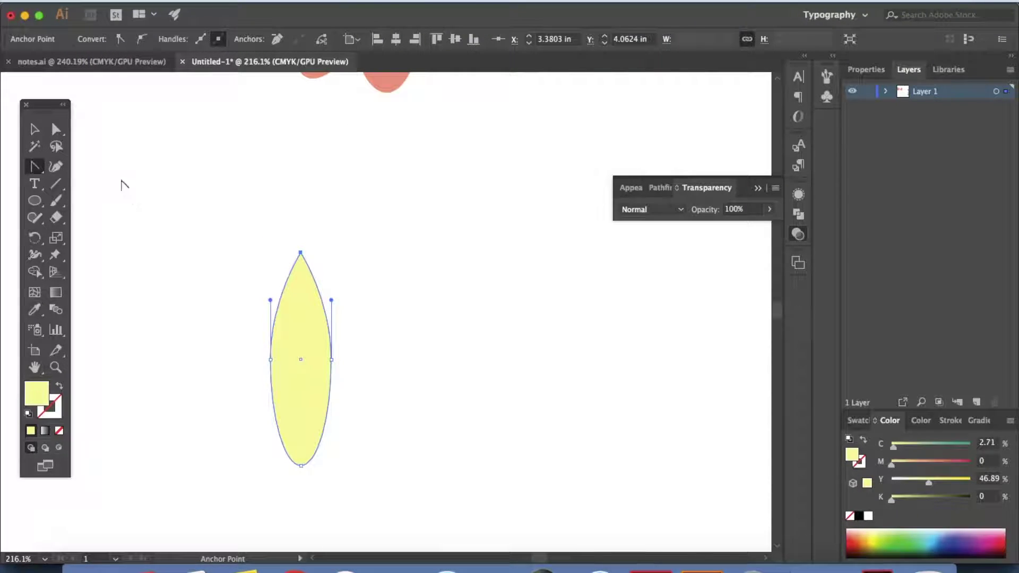
{"action": "left_click", "coordinate": [35, 129]}
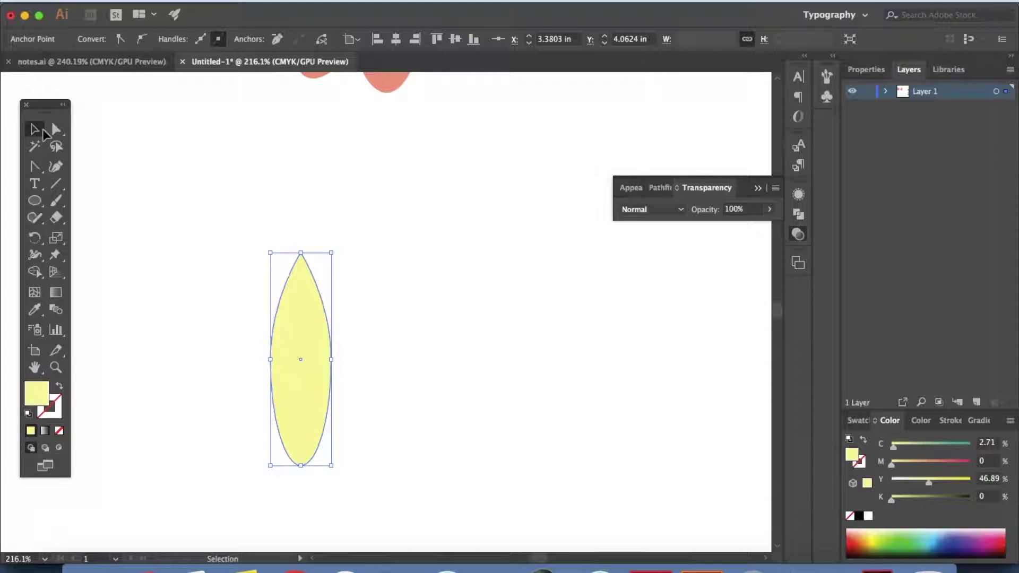
{"action": "left_click", "coordinate": [539, 186]}
Step: Rotate two copies of the yellow petal clockwise about its base point, fanning them out to the right
{"action": "left_click", "coordinate": [306, 340]}
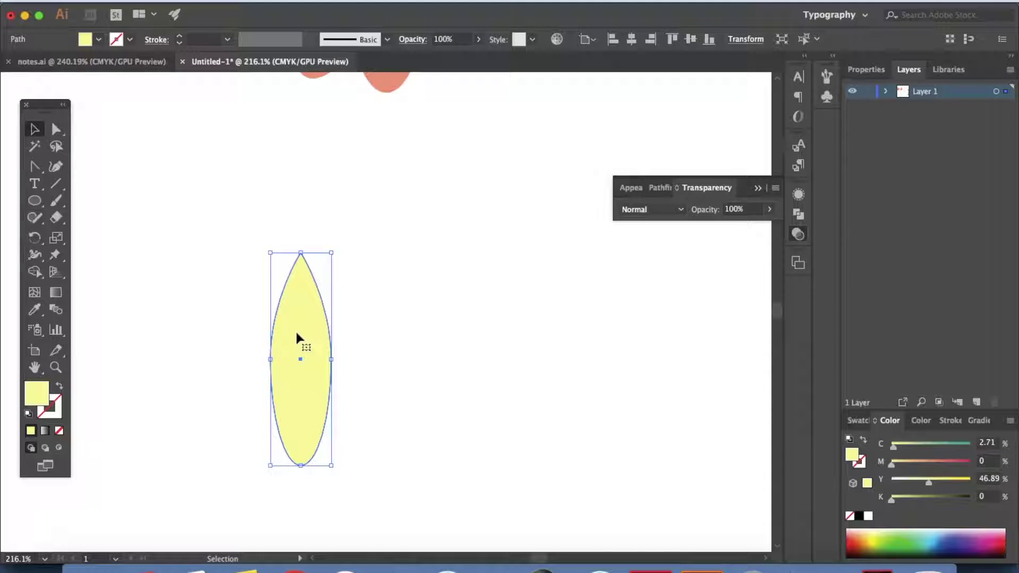
{"action": "key", "text": "a"}
{"action": "key", "text": "v"}
{"action": "key", "text": "a"}
{"action": "key", "text": "v"}
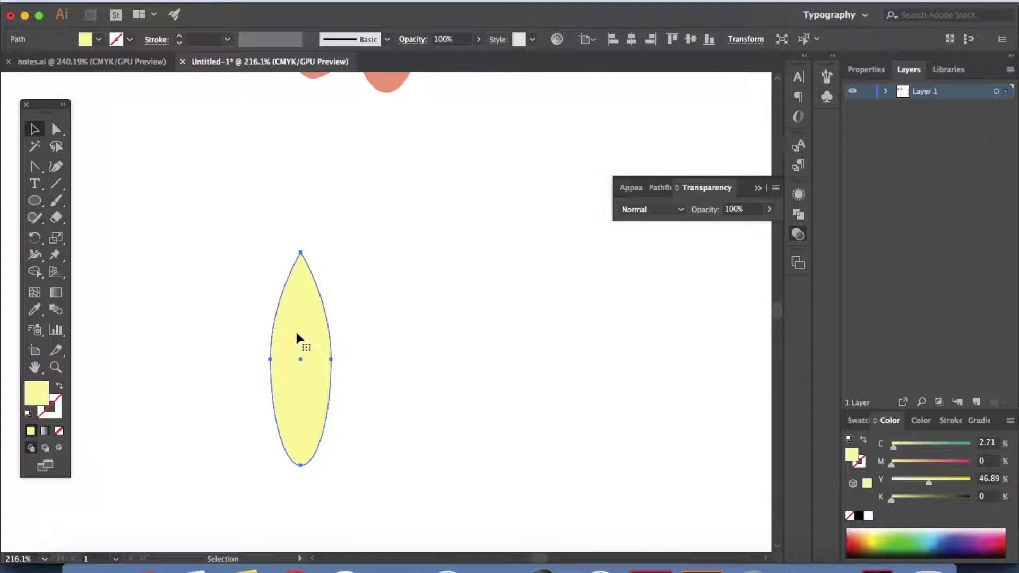
{"action": "key", "text": "r"}
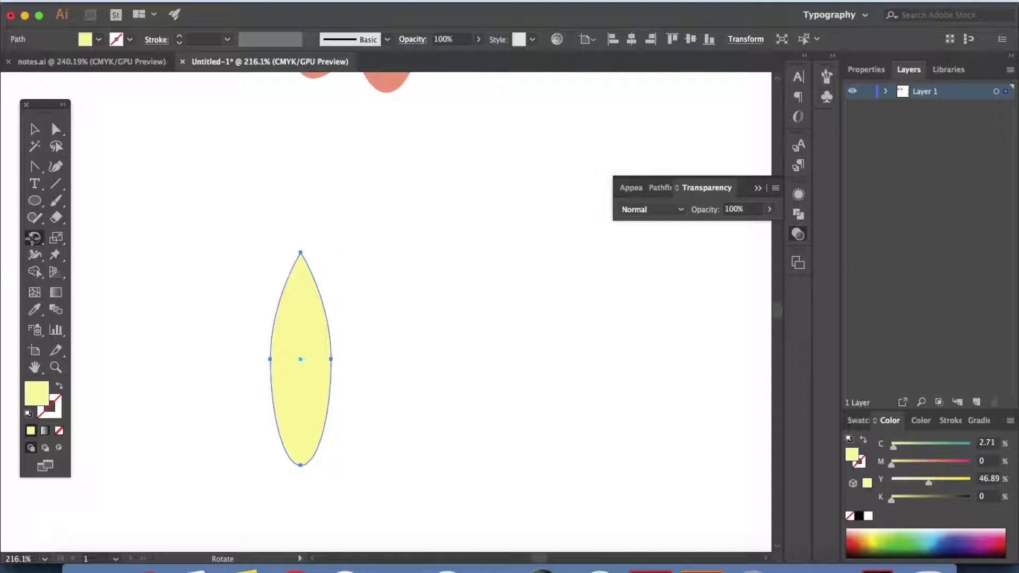
{"action": "scroll", "coordinate": [314, 317], "scroll_direction": "up", "scroll_amount": 2}
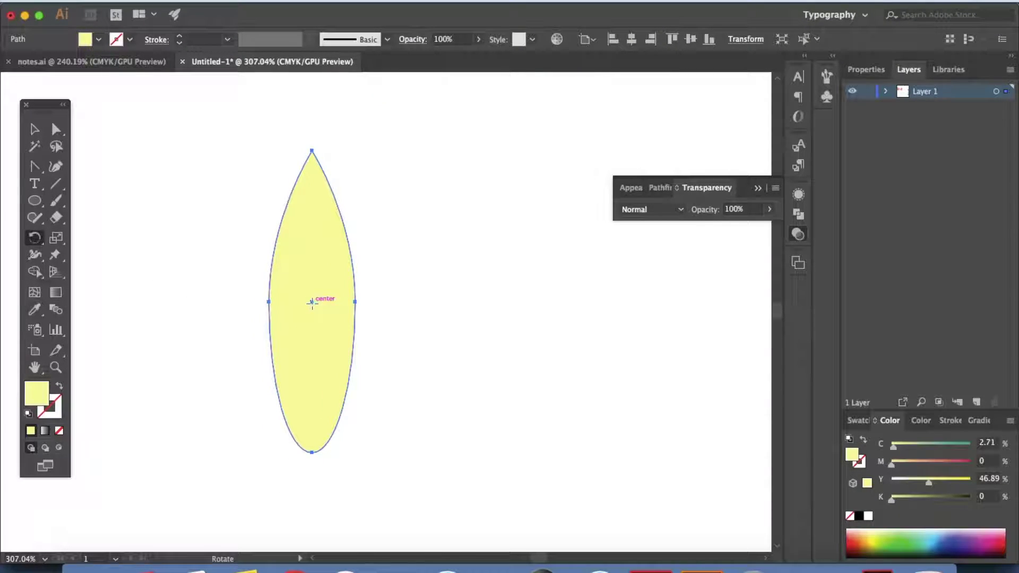
{"action": "left_click", "coordinate": [312, 451]}
{"action": "left_click_drag", "start_coordinate": [338, 152], "coordinate": [379, 168]}
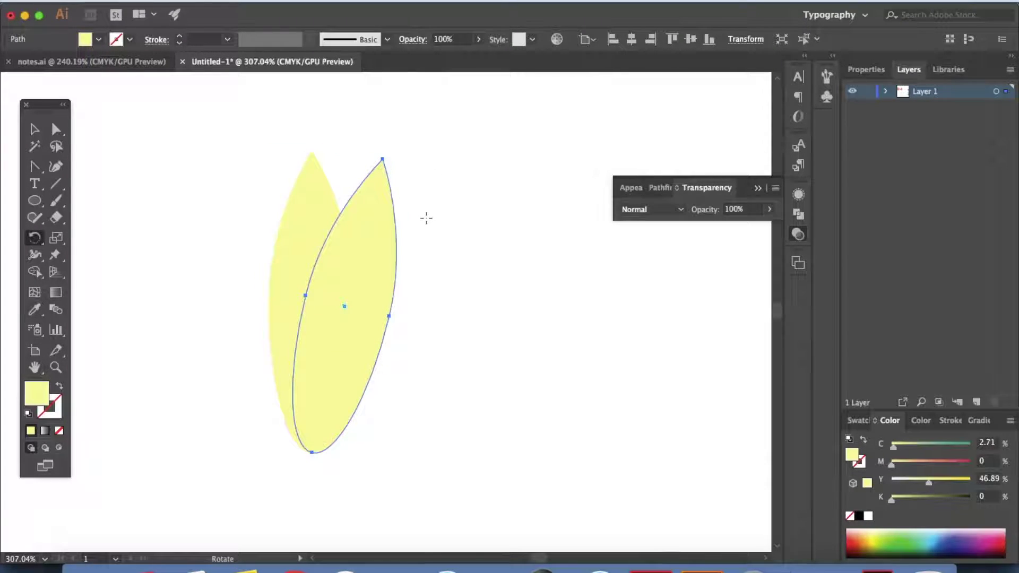
{"action": "key", "text": "super"}
{"action": "left_click", "coordinate": [313, 450]}
{"action": "left_click_drag", "start_coordinate": [382, 159], "coordinate": [440, 186]}
Step: Rotate two copies of the upright yellow petal counterclockwise about the base point to complete a symmetrical five-petal flower
{"action": "left_click", "coordinate": [325, 200], "text": "super"}
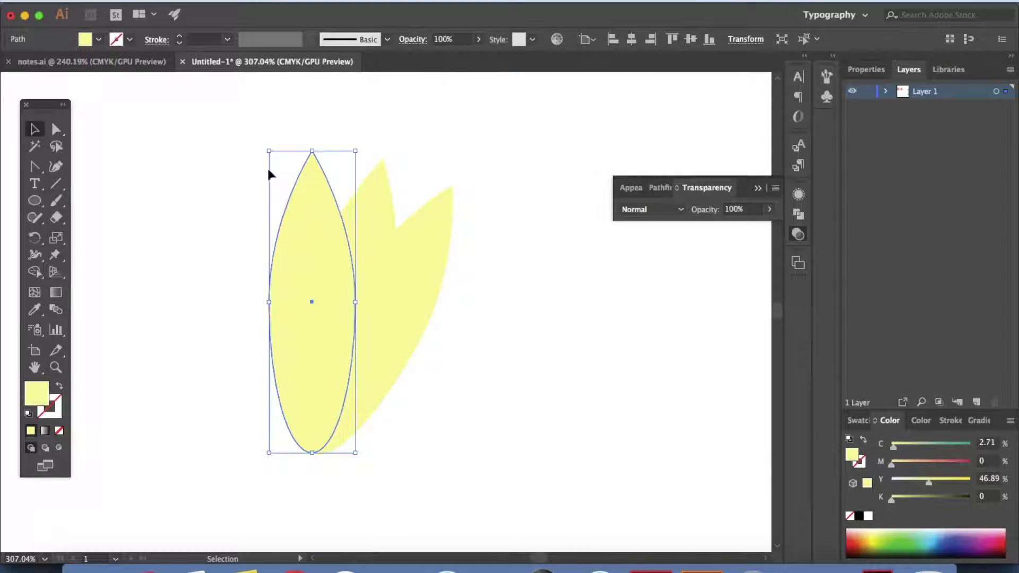
{"action": "left_click_drag", "start_coordinate": [312, 150], "coordinate": [234, 163]}
{"action": "key", "text": "super"}
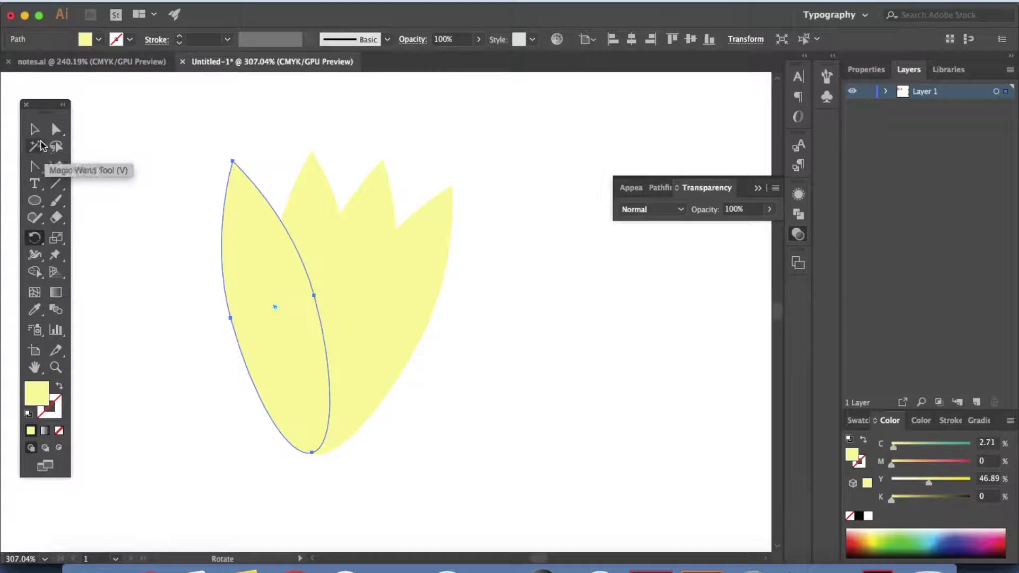
{"action": "left_click_drag", "start_coordinate": [234, 160], "coordinate": [176, 187]}
{"action": "left_click", "coordinate": [34, 129]}
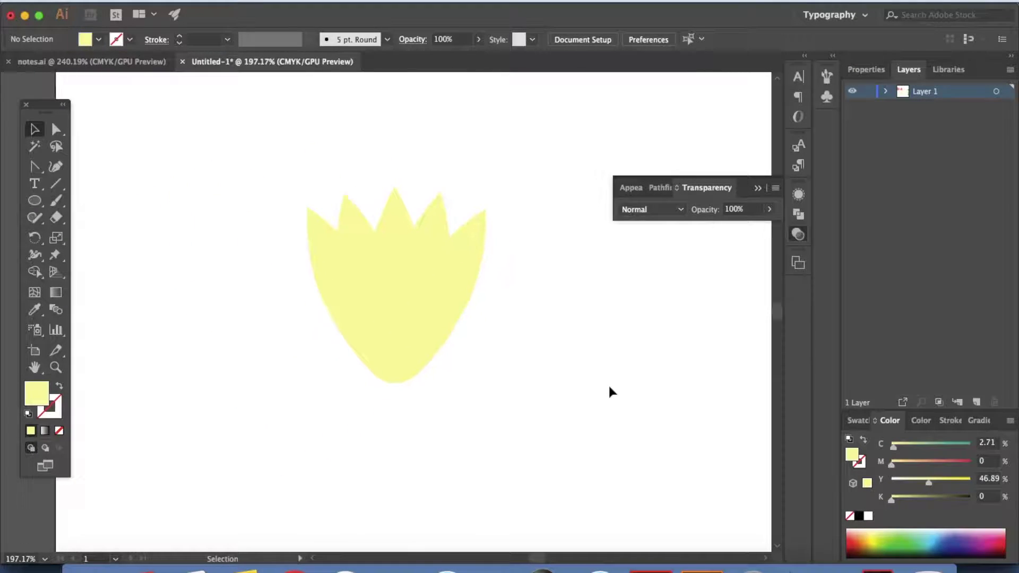
Step: Darken the two petals flanking the center petal by setting the black (K) value of their fill to 13%
{"action": "scroll", "coordinate": [607, 390], "scroll_direction": "up", "scroll_amount": 5}
{"action": "scroll", "coordinate": [584, 372], "scroll_direction": "up", "scroll_amount": 4}
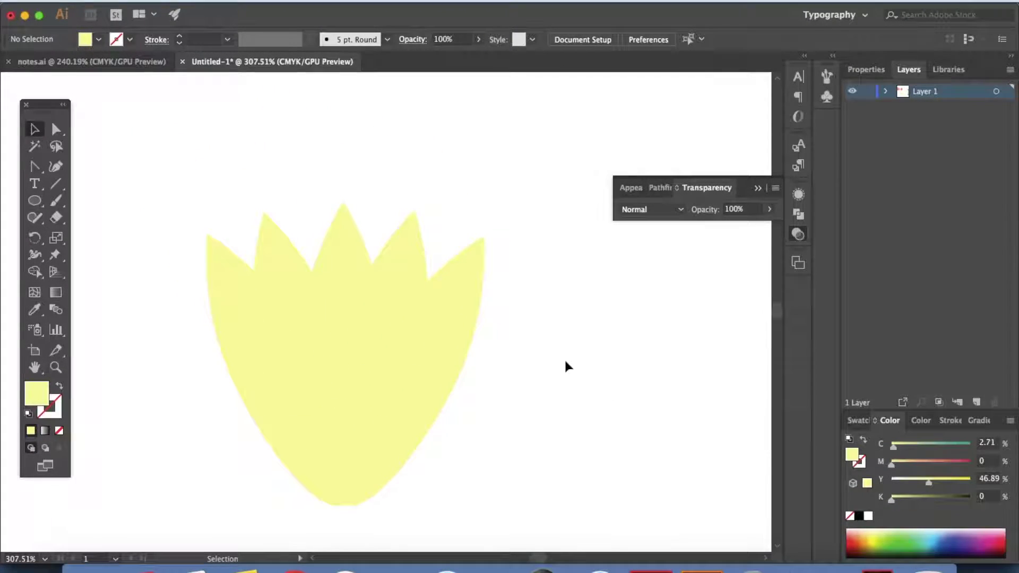
{"action": "left_click", "coordinate": [279, 255]}
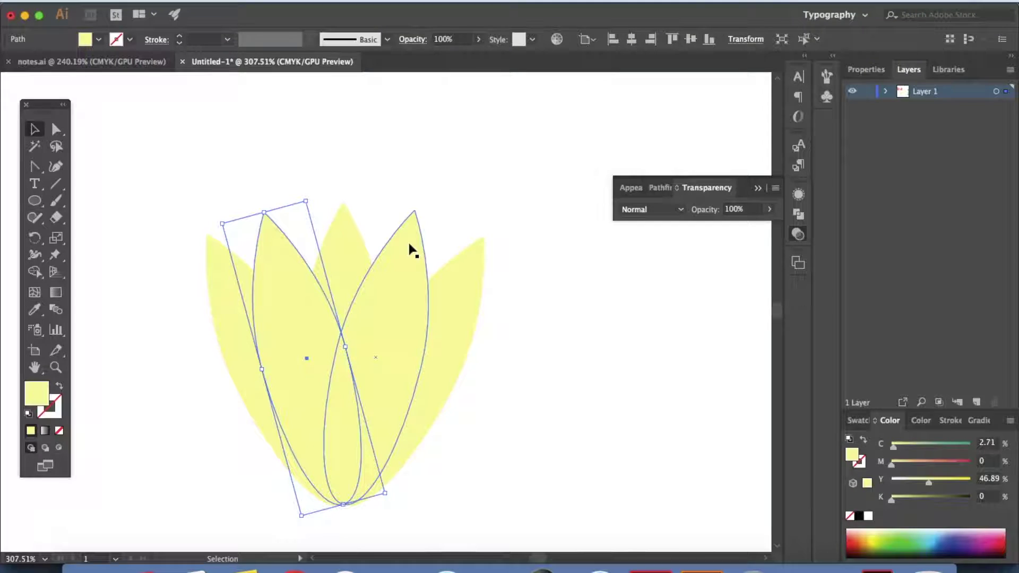
{"action": "scroll", "coordinate": [412, 250], "scroll_direction": "down", "scroll_amount": 2}
{"action": "left_click", "coordinate": [415, 218], "text": "shift"}
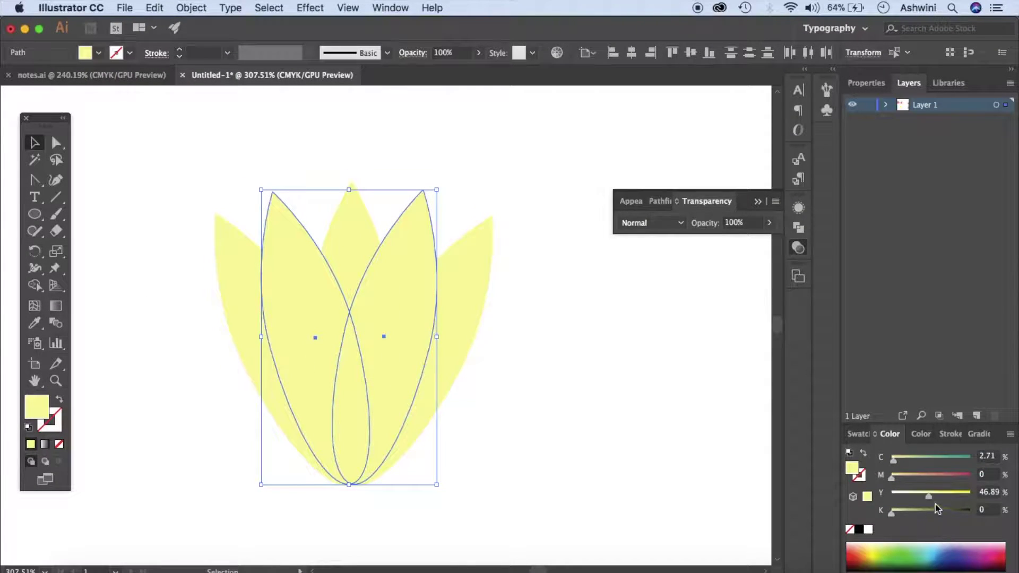
{"action": "left_click", "coordinate": [402, 8]}
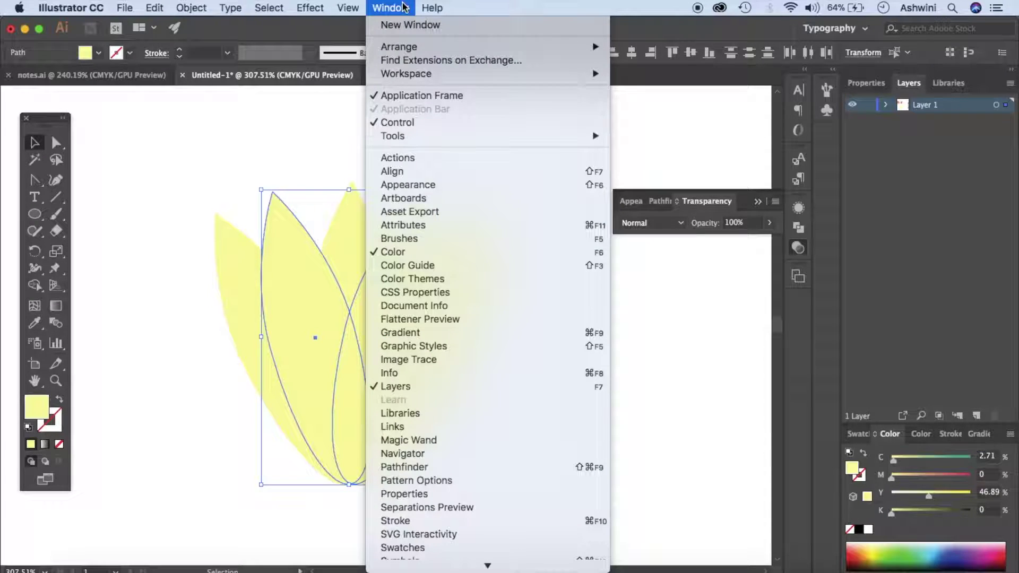
{"action": "left_click", "coordinate": [395, 252]}
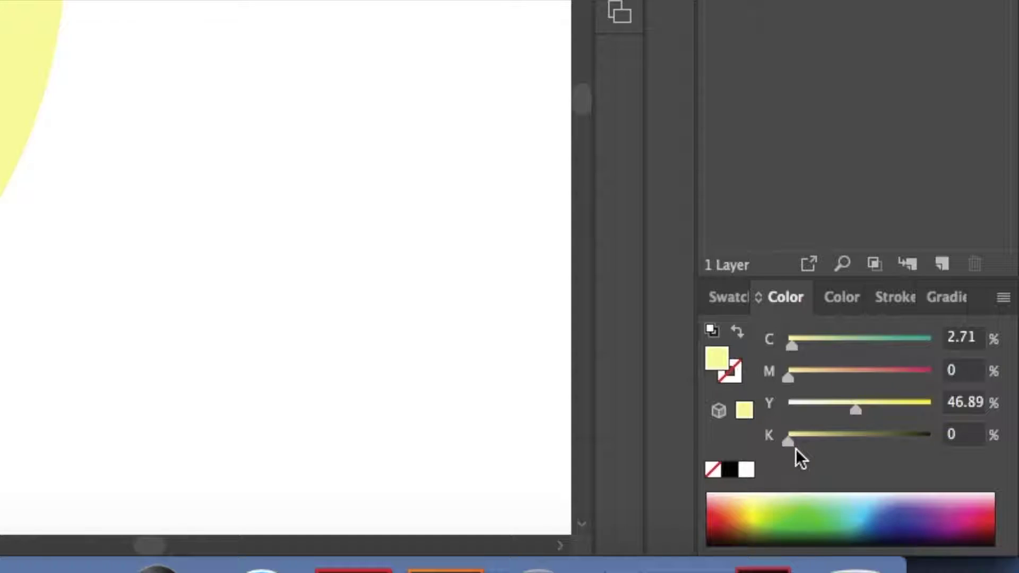
{"action": "left_click_drag", "start_coordinate": [790, 442], "coordinate": [807, 446]}
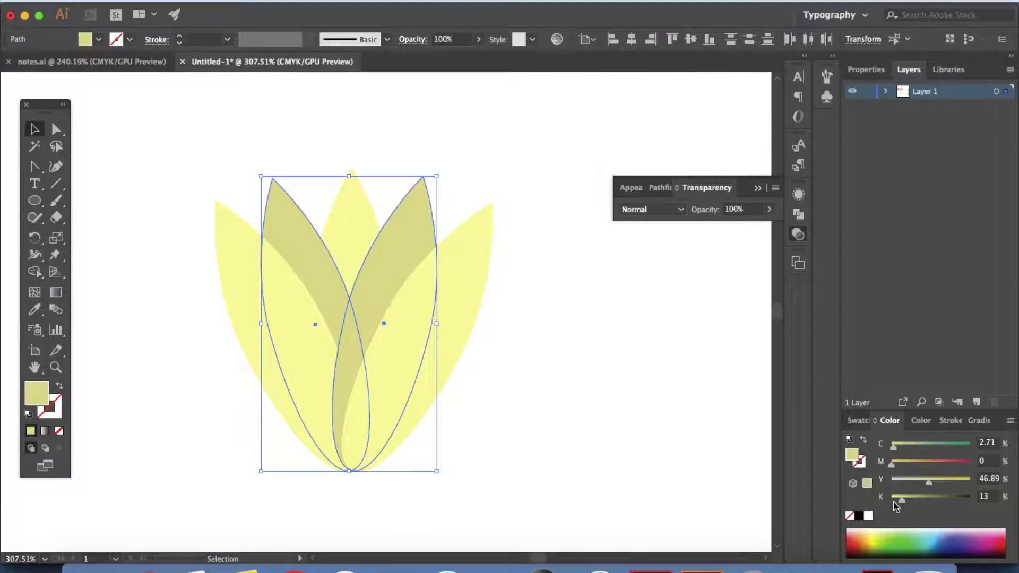
{"action": "left_click", "coordinate": [555, 373]}
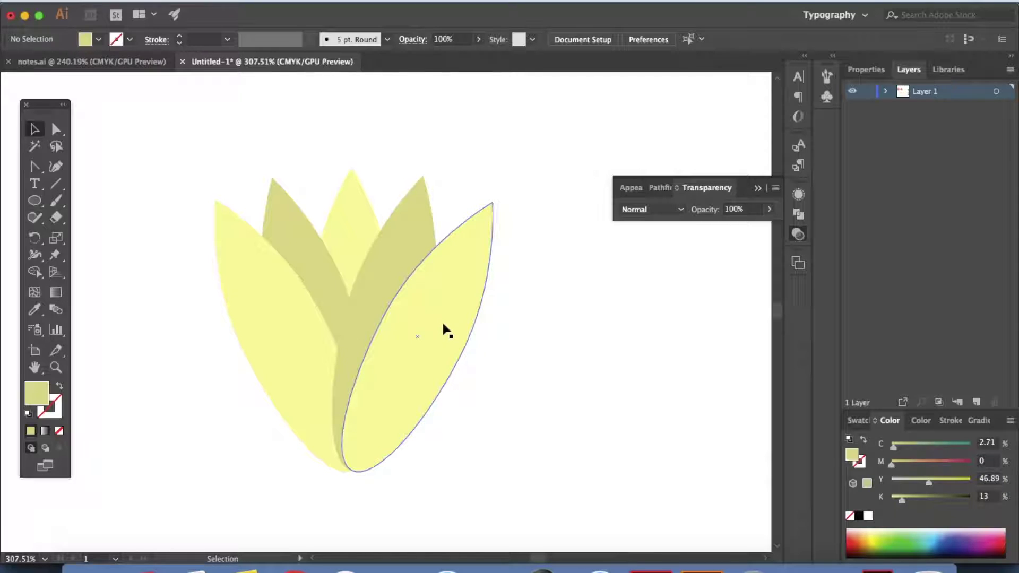
Step: Send the two darker petals to the back, behind the three light yellow petals
{"action": "left_click_drag", "start_coordinate": [480, 227], "coordinate": [421, 221]}
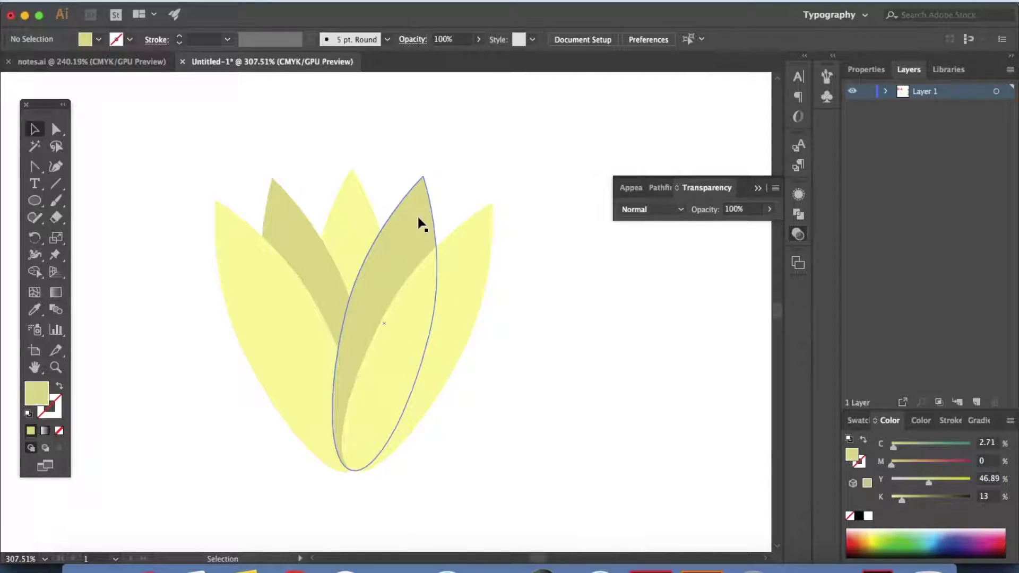
{"action": "left_click", "coordinate": [298, 227], "text": "shift"}
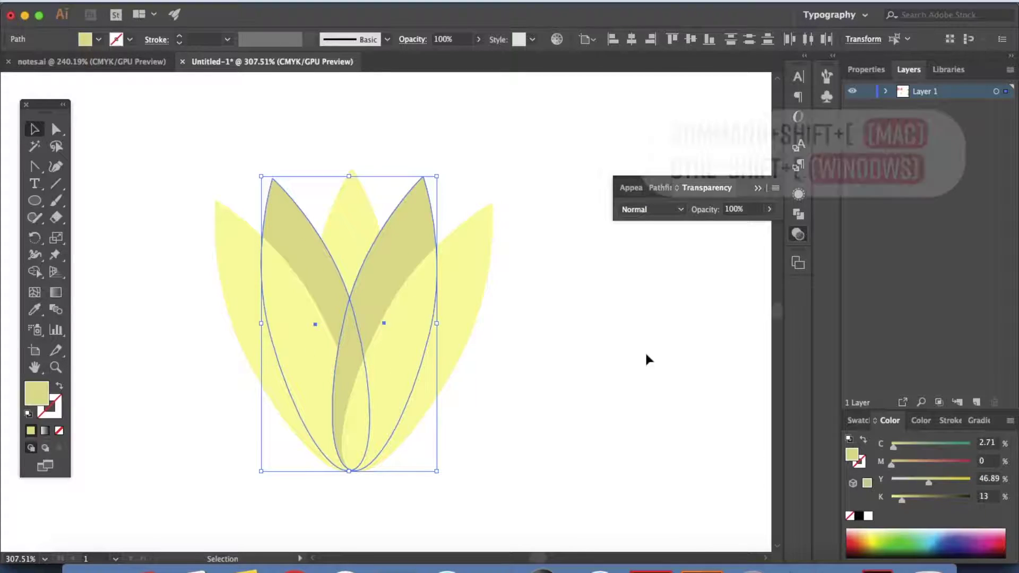
{"action": "key", "text": "super+shift+bracketleft"}
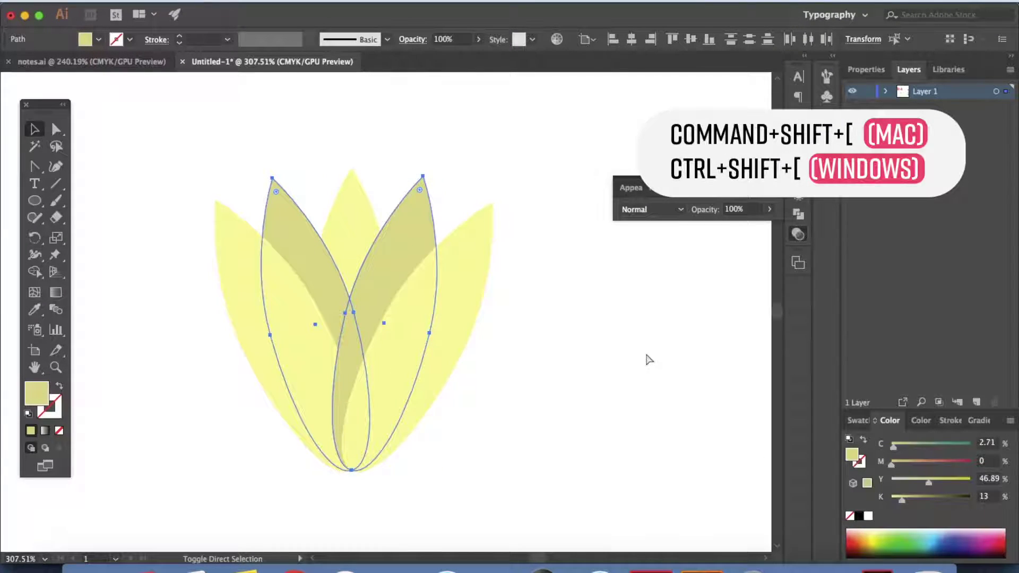
{"action": "key", "text": "super+shift+bracketleft"}
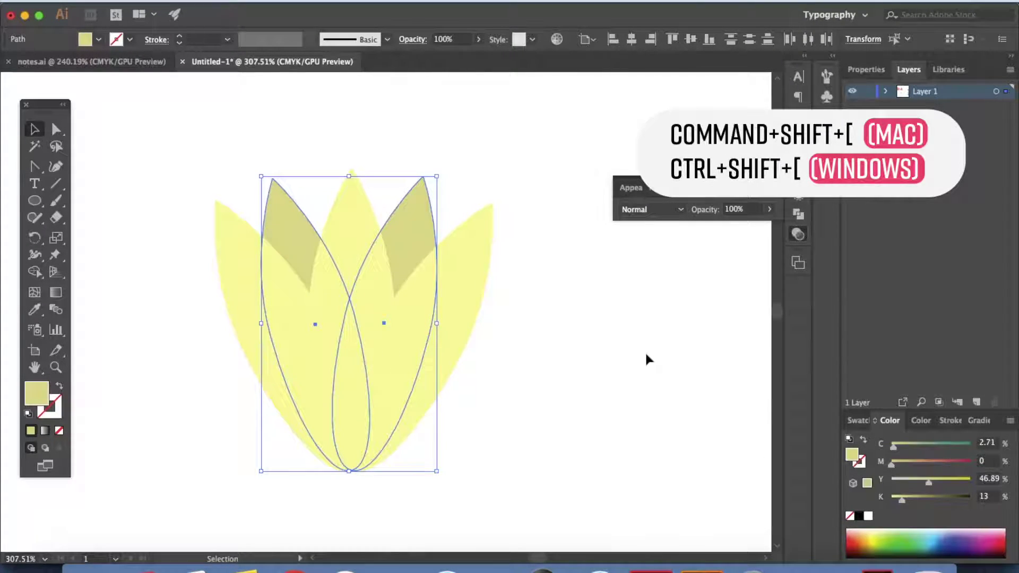
{"action": "right_click", "coordinate": [418, 236]}
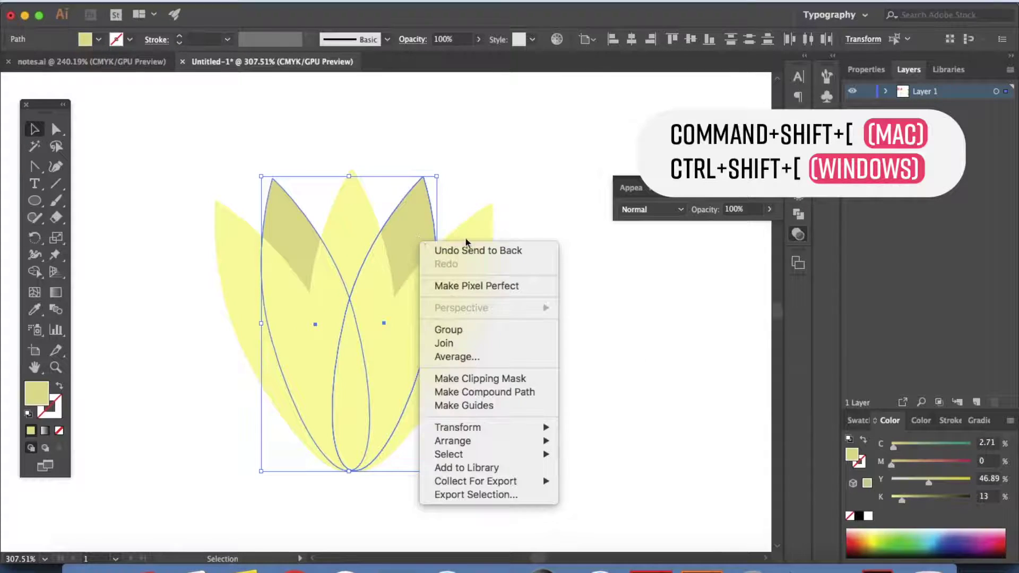
{"action": "mouse_move", "coordinate": [541, 441]}
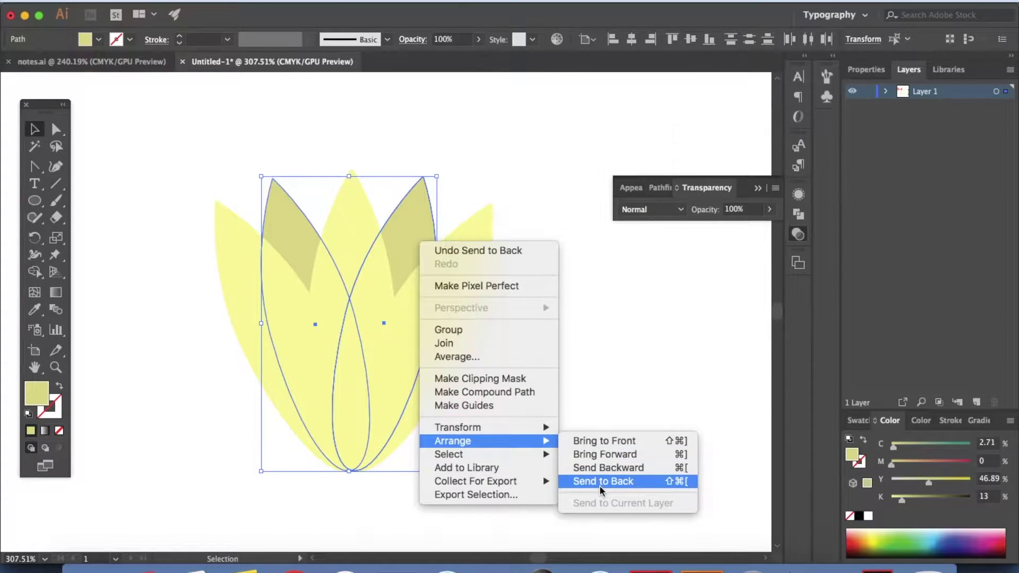
{"action": "left_click", "coordinate": [661, 281]}
{"action": "left_click", "coordinate": [611, 344]}
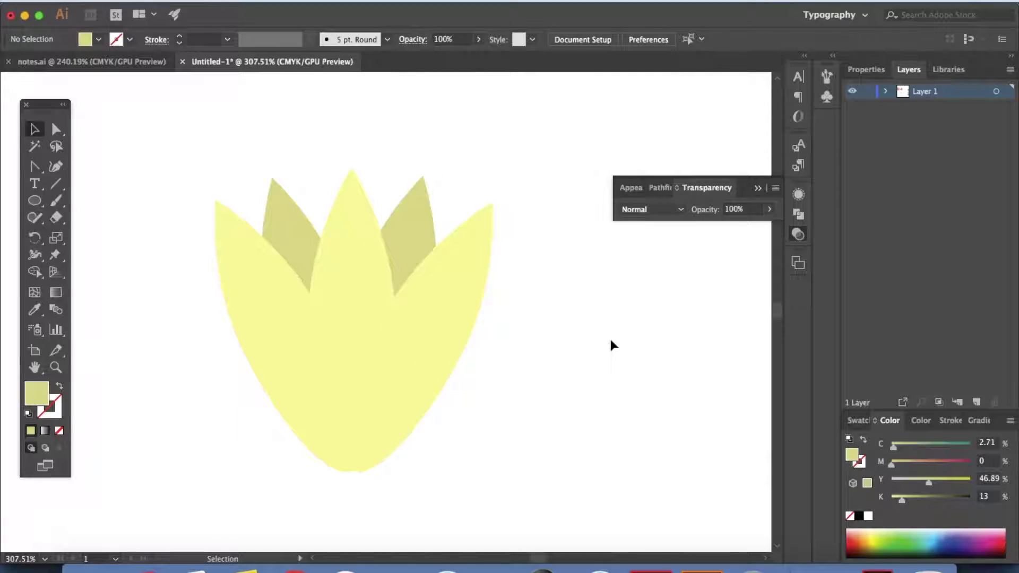
Step: Fill the three light yellow front petals with a linear gradient
{"action": "left_click", "coordinate": [447, 306]}
{"action": "left_click", "coordinate": [352, 269], "text": "shift"}
{"action": "left_click", "coordinate": [262, 280], "text": "shift"}
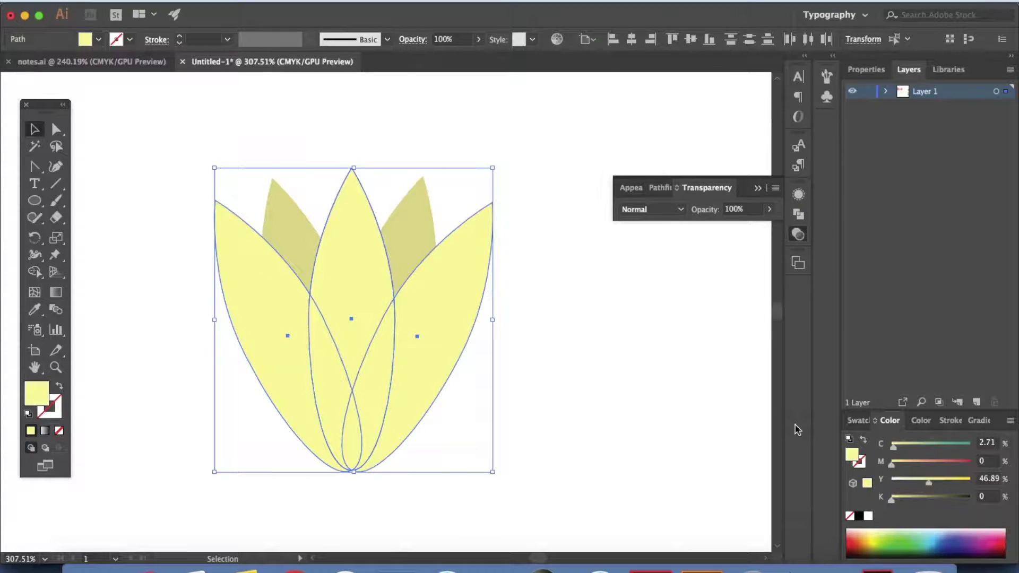
{"action": "left_click", "coordinate": [982, 421]}
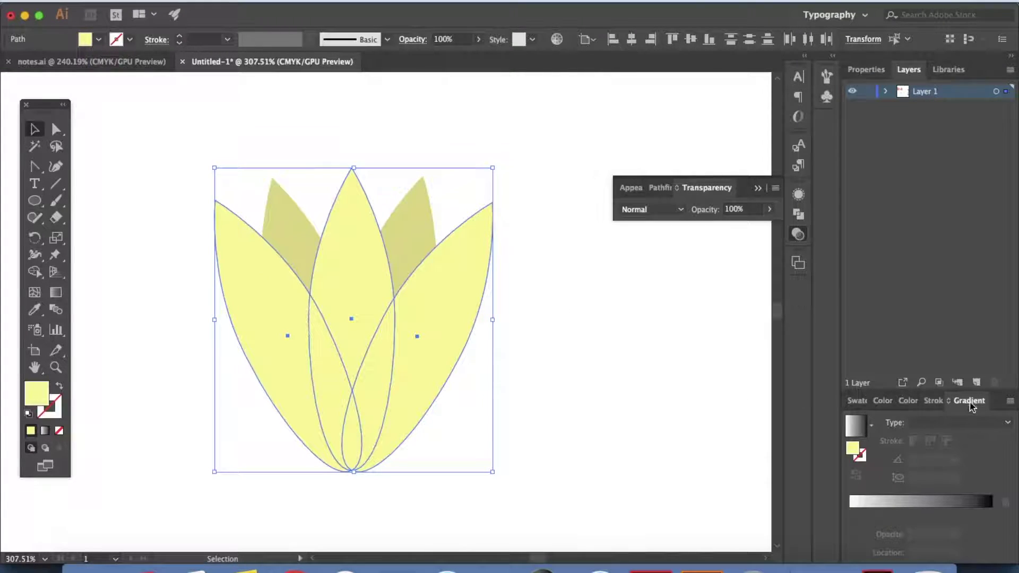
{"action": "left_click", "coordinate": [400, 1]}
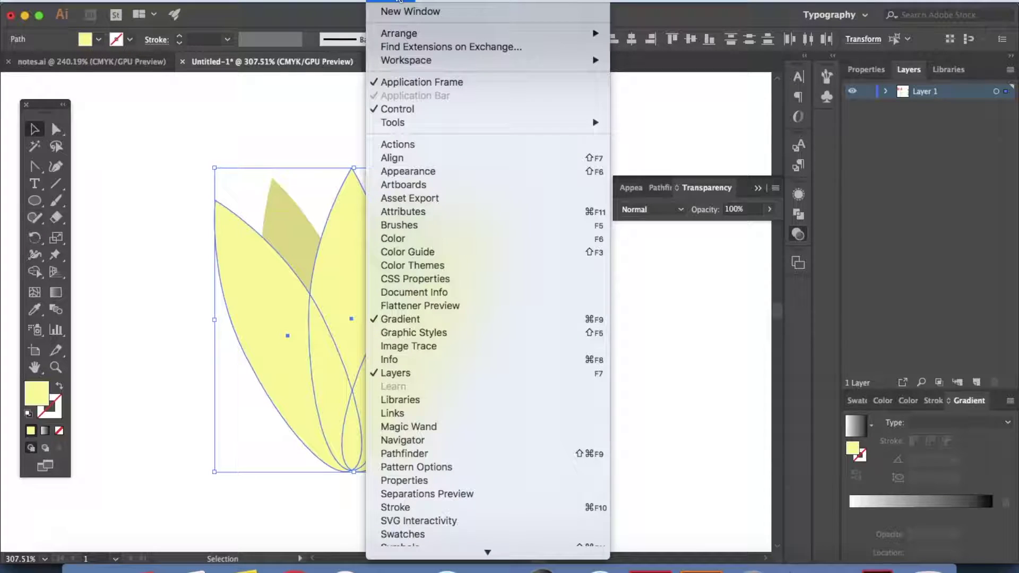
{"action": "left_click", "coordinate": [718, 337]}
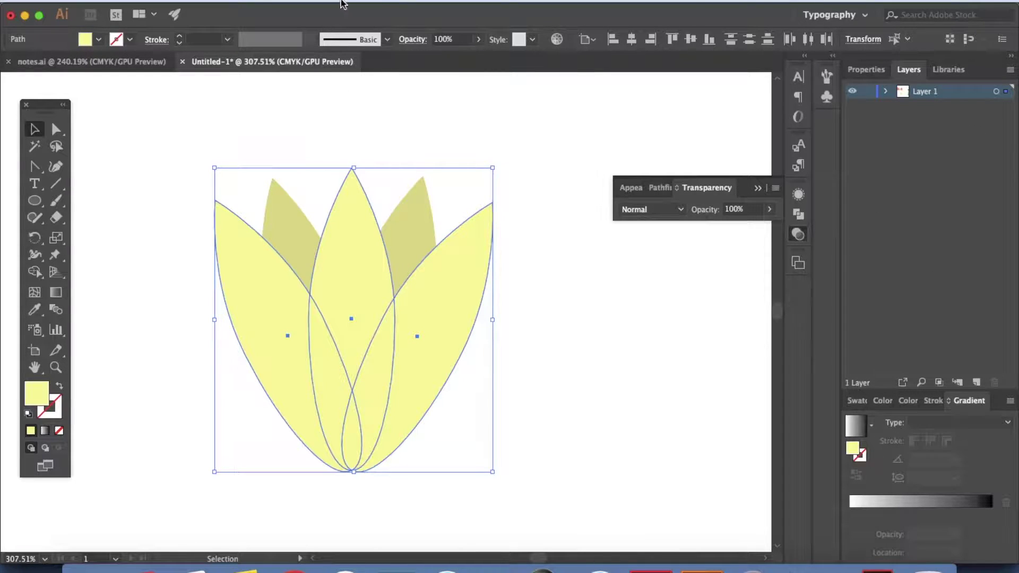
{"action": "left_click", "coordinate": [390, 1]}
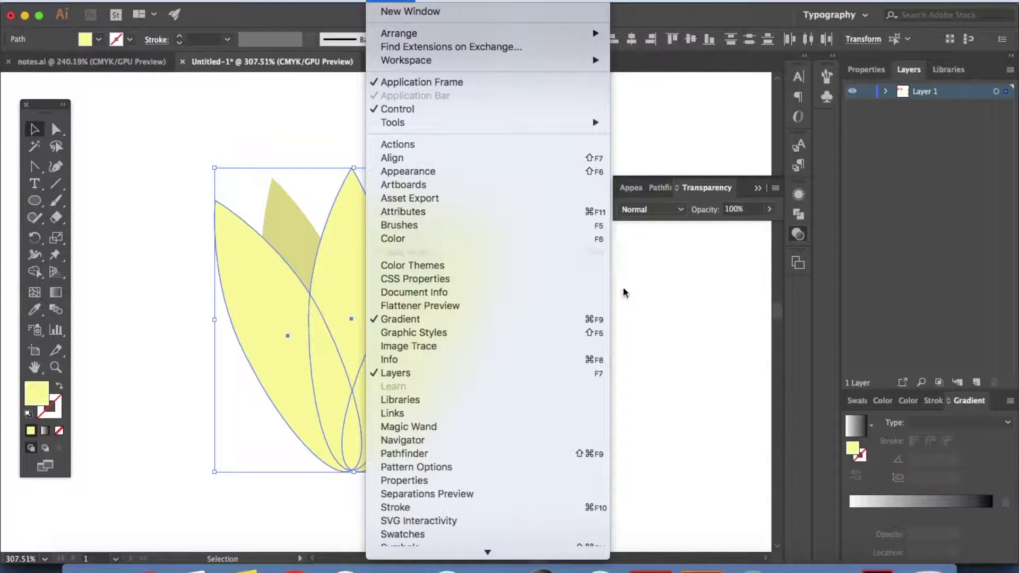
{"action": "left_click", "coordinate": [667, 360]}
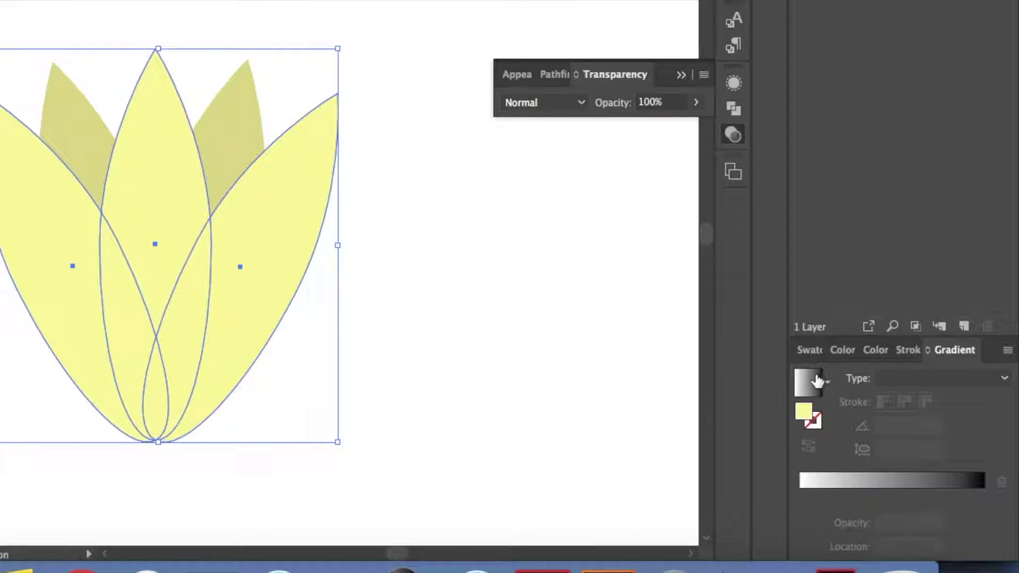
{"action": "left_click", "coordinate": [817, 380]}
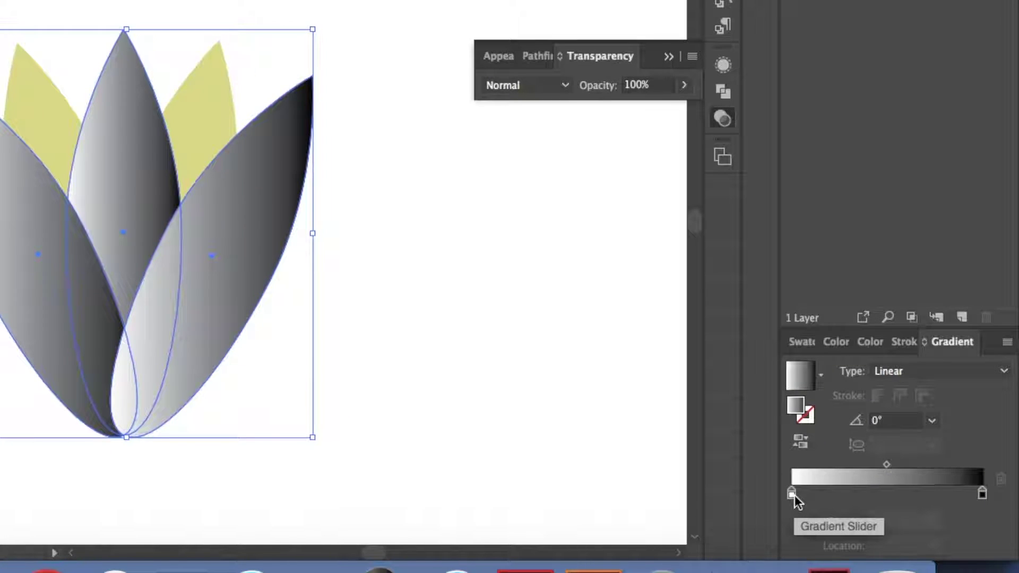
Step: Recolor the front petals' gradient to run from yellow at the start stop to white at the end stop
{"action": "double_click", "coordinate": [793, 495]}
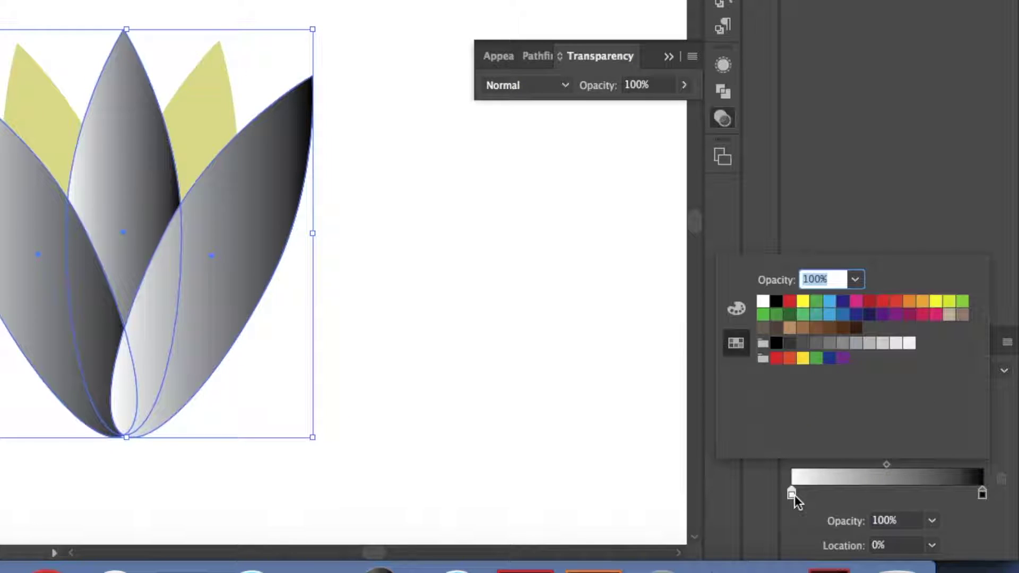
{"action": "left_click", "coordinate": [938, 306]}
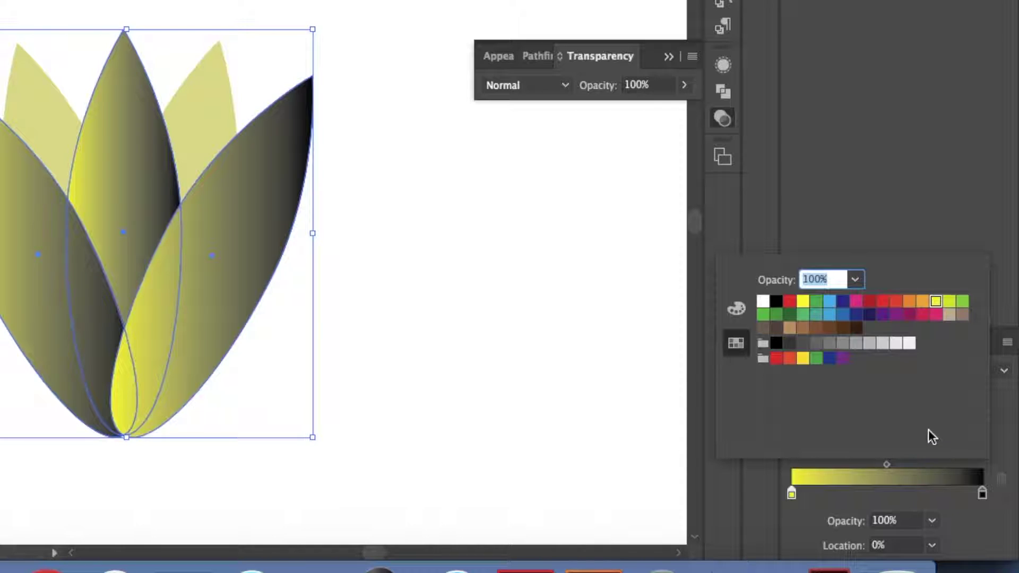
{"action": "left_click", "coordinate": [982, 498]}
{"action": "double_click", "coordinate": [983, 498]}
{"action": "left_click", "coordinate": [762, 301]}
{"action": "left_click", "coordinate": [371, 288]}
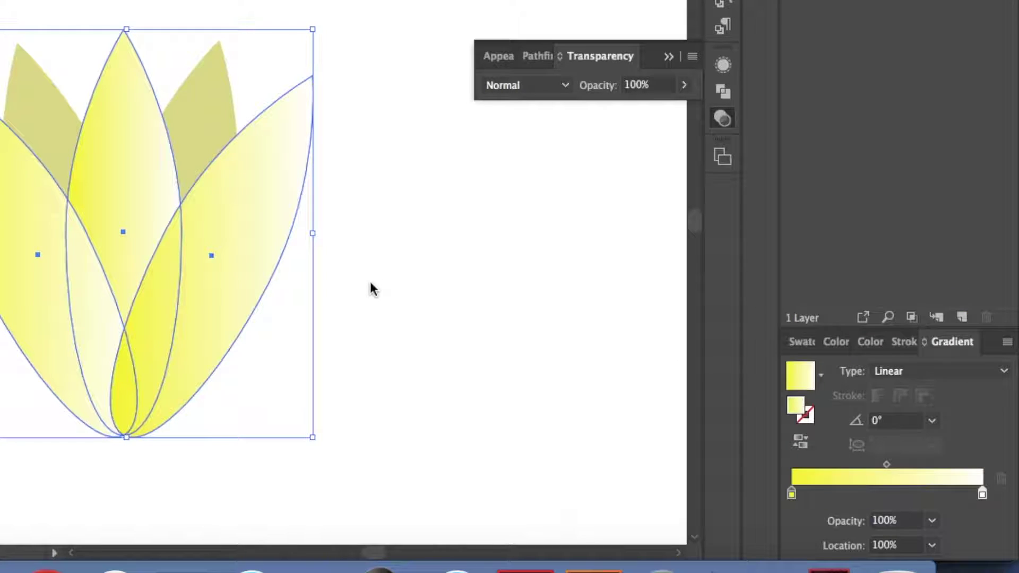
{"action": "left_click", "coordinate": [417, 286]}
Step: Lower the opacity of the whole yellow flower to 63%
{"action": "scroll", "coordinate": [417, 286], "scroll_direction": "down", "scroll_amount": 3}
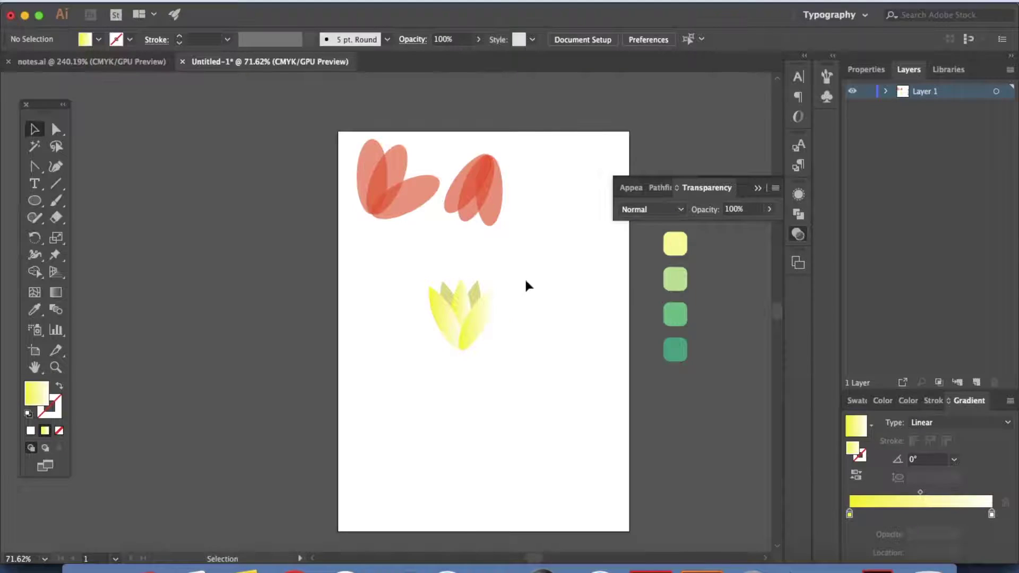
{"action": "left_click_drag", "start_coordinate": [457, 361], "coordinate": [431, 358]}
{"action": "left_click", "coordinate": [769, 209]}
{"action": "left_click_drag", "start_coordinate": [766, 226], "coordinate": [747, 227]}
{"action": "left_click", "coordinate": [582, 330]}
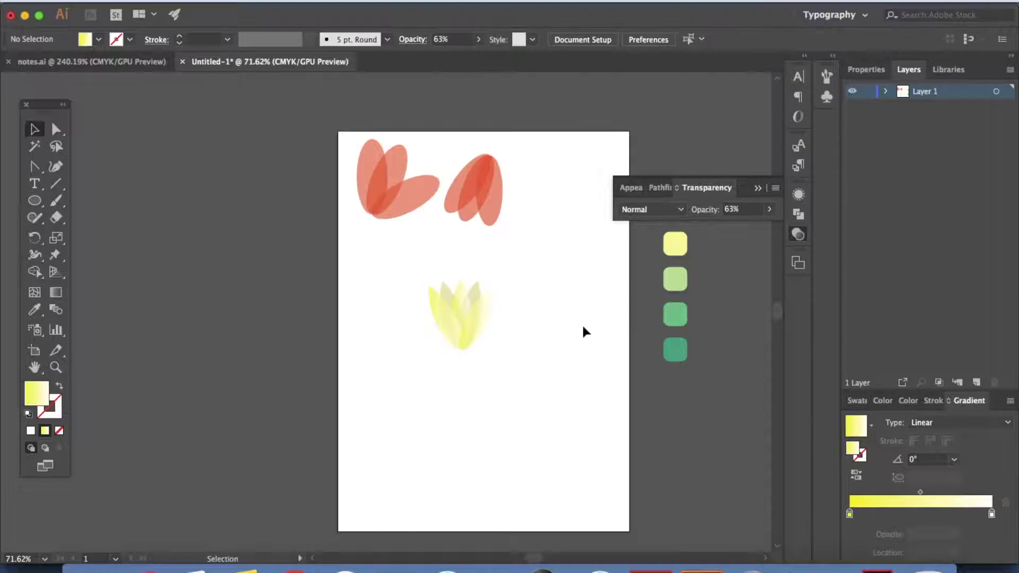
Step: Draw a tall narrow ellipse to the lower right of the yellow flower and fill it with the medium green palette color
{"action": "scroll", "coordinate": [582, 330], "scroll_direction": "right", "scroll_amount": 3}
{"action": "scroll", "coordinate": [582, 329], "scroll_direction": "down", "scroll_amount": 1}
{"action": "left_click", "coordinate": [145, 62]}
{"action": "left_click", "coordinate": [266, 61]}
{"action": "key", "text": "l"}
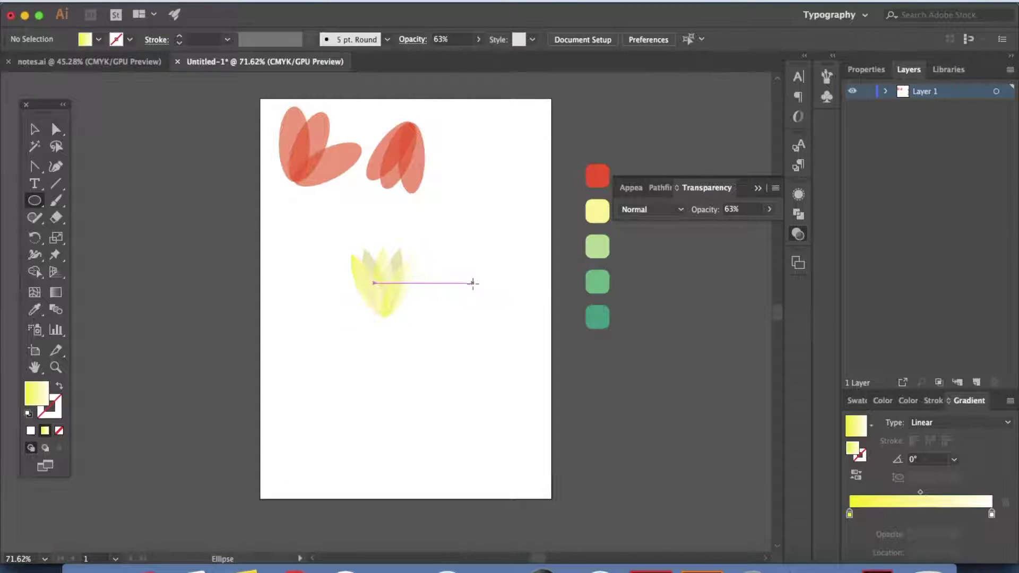
{"action": "left_click_drag", "start_coordinate": [473, 283], "coordinate": [511, 402]}
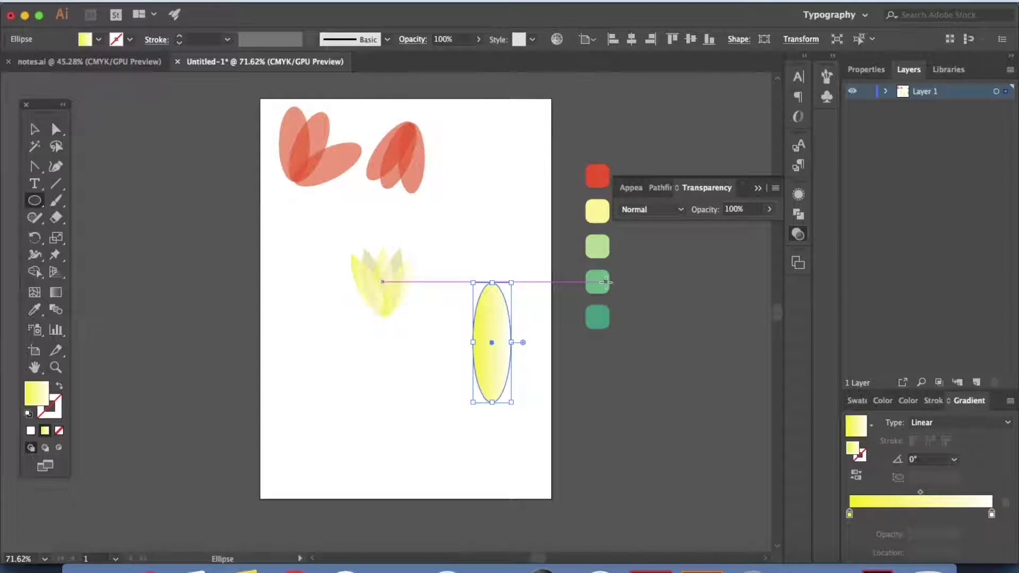
{"action": "key", "text": "i"}
{"action": "left_click", "coordinate": [606, 280]}
Step: Convert the green ellipse's top and bottom anchor points to sharp corners to form a leaf
{"action": "left_click", "coordinate": [30, 134]}
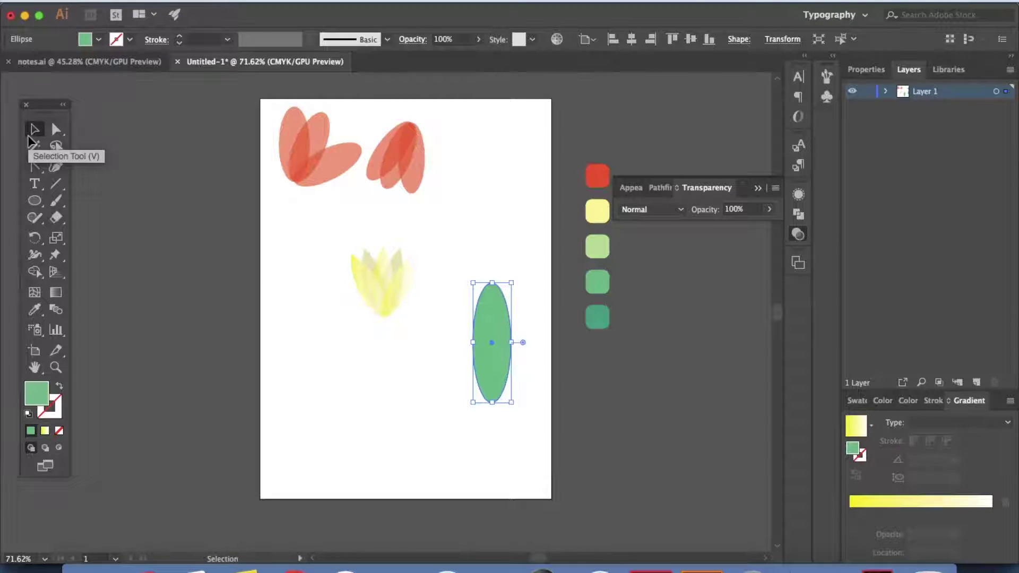
{"action": "left_click", "coordinate": [35, 166]}
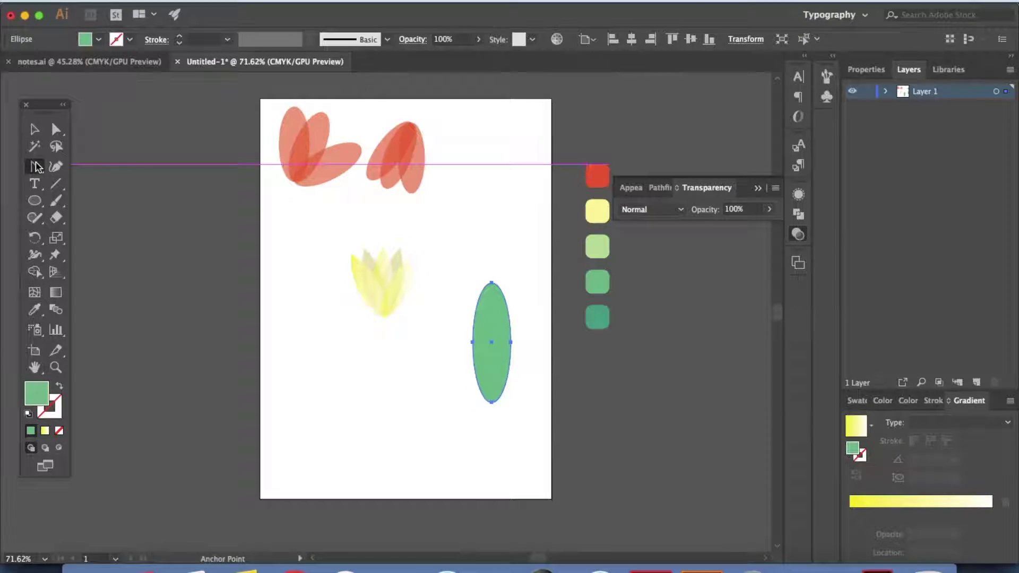
{"action": "left_click", "coordinate": [492, 283]}
{"action": "left_click", "coordinate": [492, 401]}
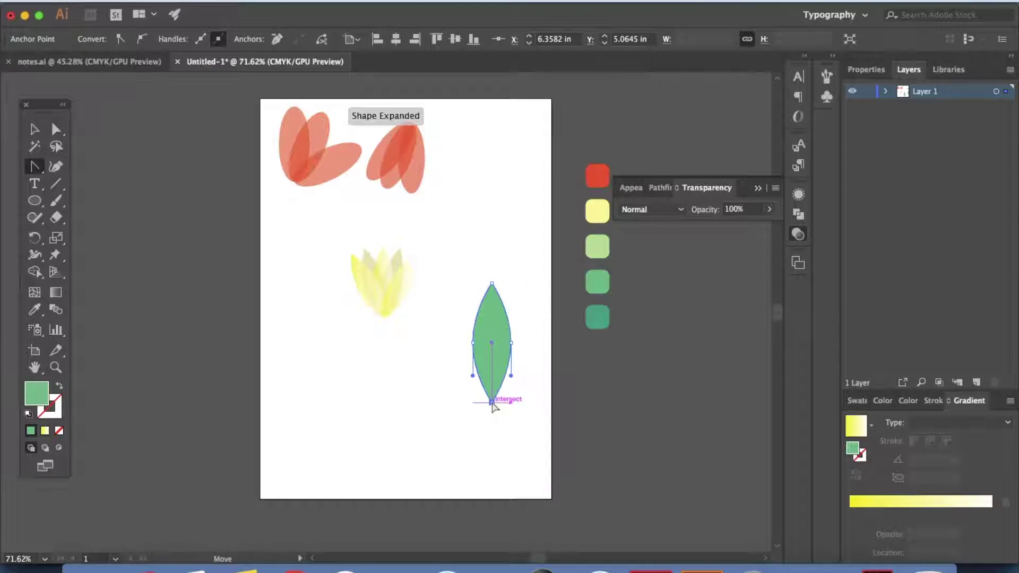
{"action": "left_click", "coordinate": [34, 129]}
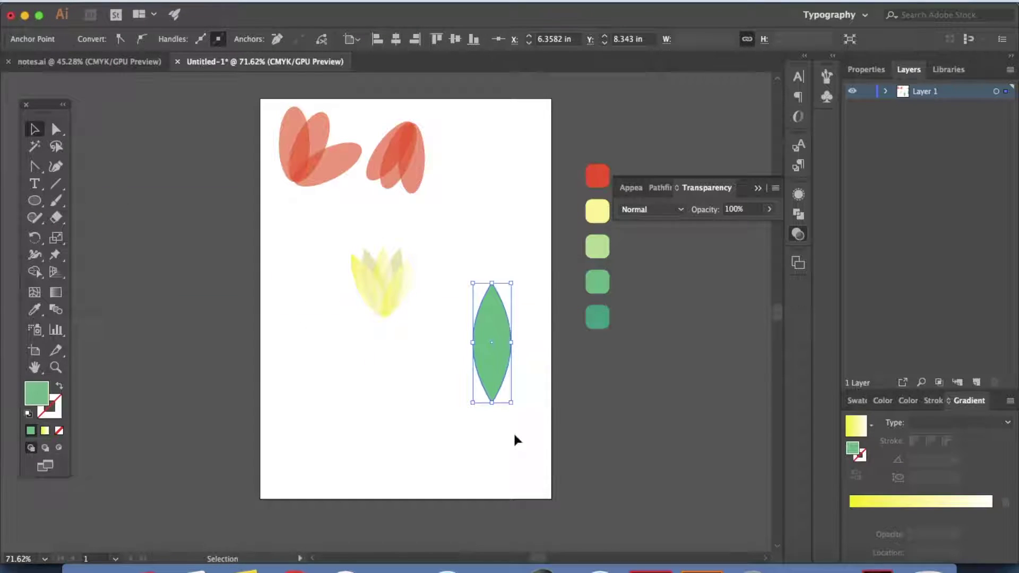
Step: Pull the leaf's lower left edge inward with the Curvature tool, modeled on the leaves in notes.ai
{"action": "left_click", "coordinate": [133, 62]}
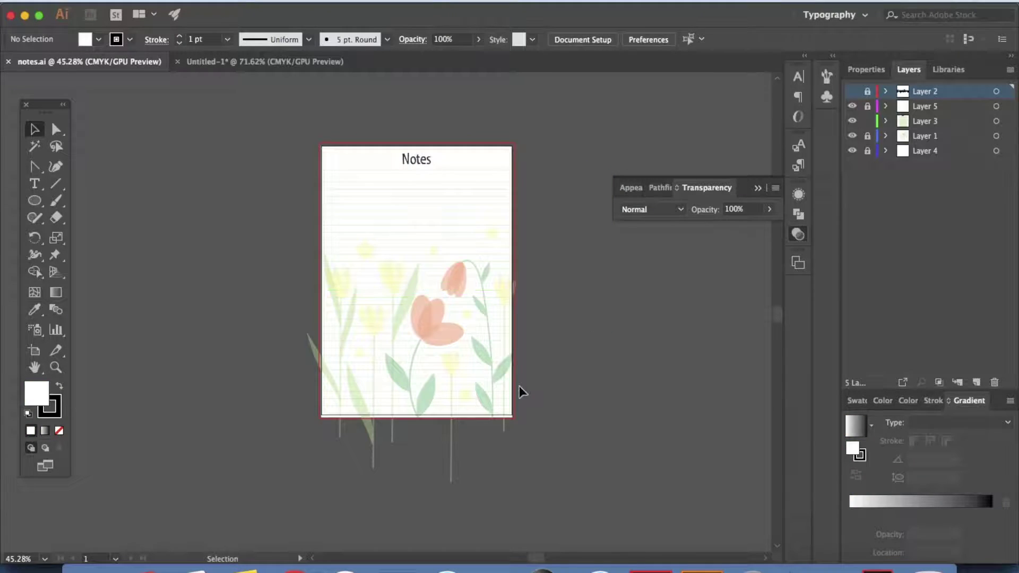
{"action": "scroll", "coordinate": [519, 384], "scroll_direction": "up", "scroll_amount": 5}
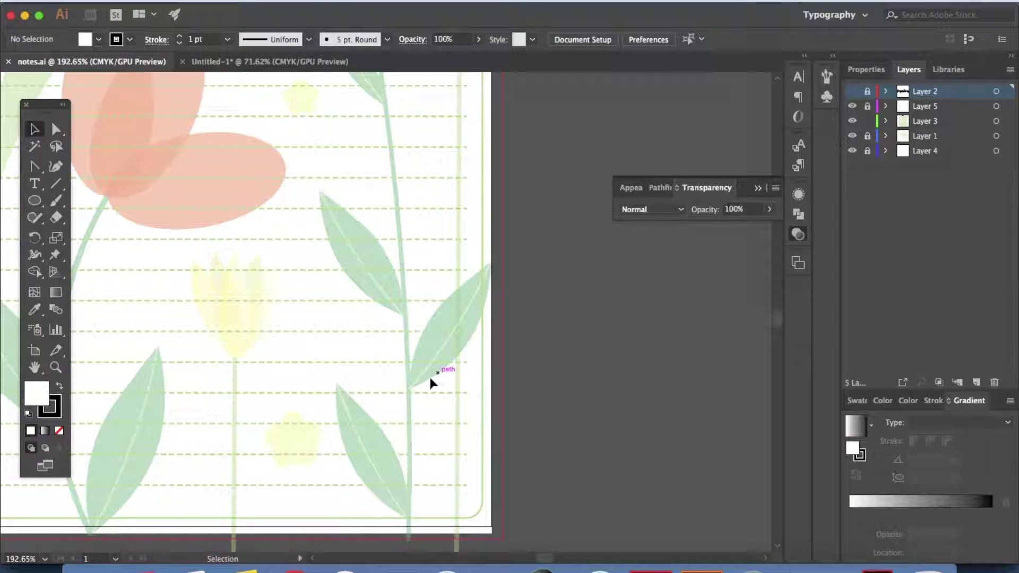
{"action": "left_click", "coordinate": [316, 62]}
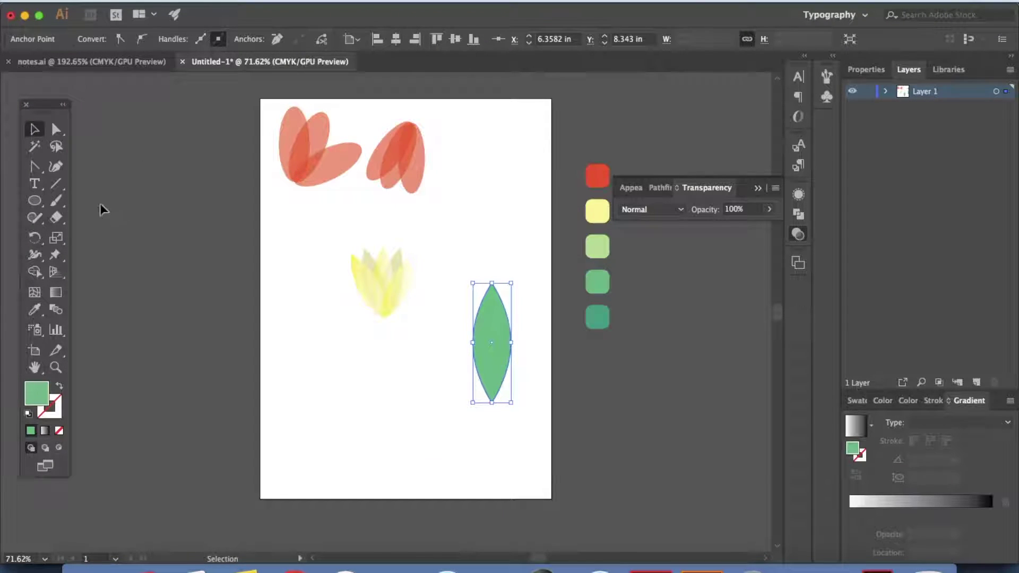
{"action": "left_click", "coordinate": [55, 166]}
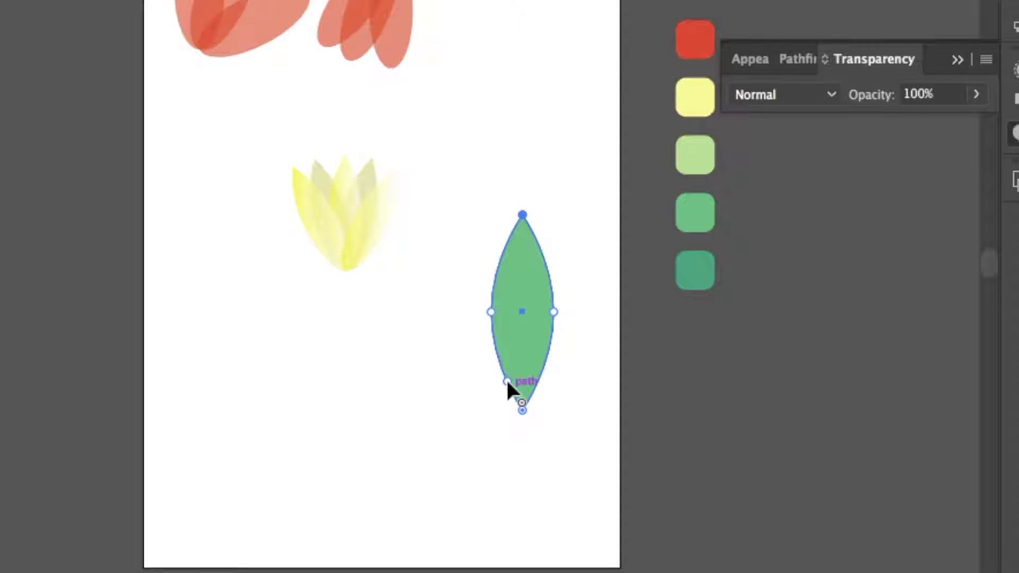
{"action": "left_click_drag", "start_coordinate": [482, 388], "coordinate": [514, 384]}
{"action": "key", "text": "super+shift+a"}
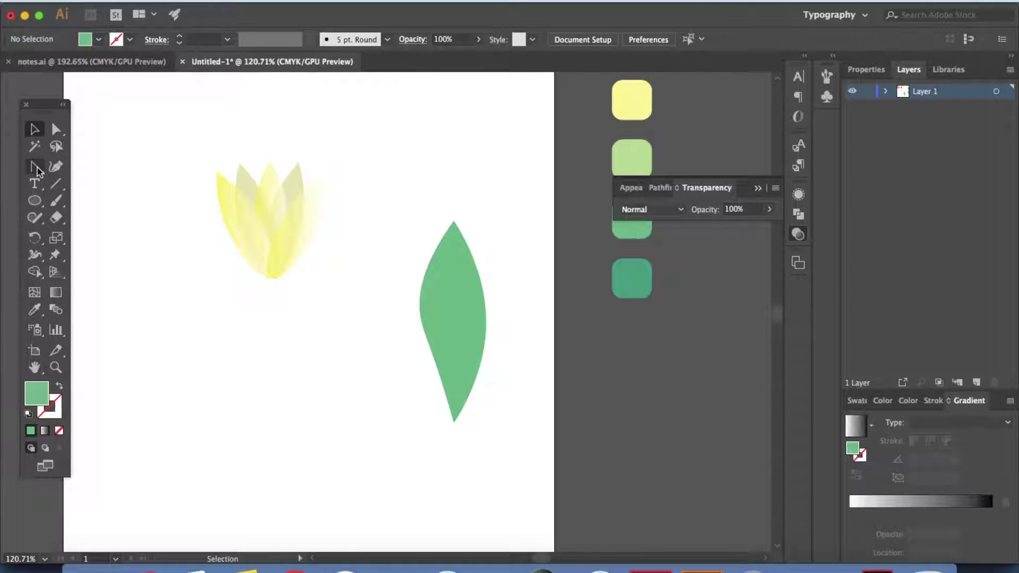
Step: Draw a curved midrib path with the Pen tool from the leaf's top tip to its base
{"action": "left_click_drag", "start_coordinate": [35, 168], "coordinate": [82, 166]}
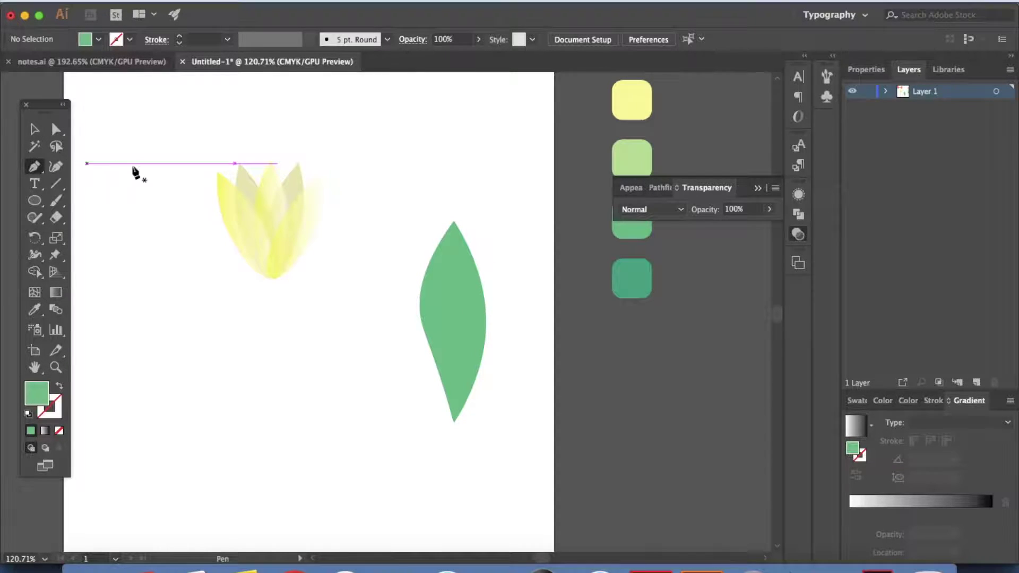
{"action": "left_click", "coordinate": [453, 221]}
{"action": "left_click", "coordinate": [453, 419]}
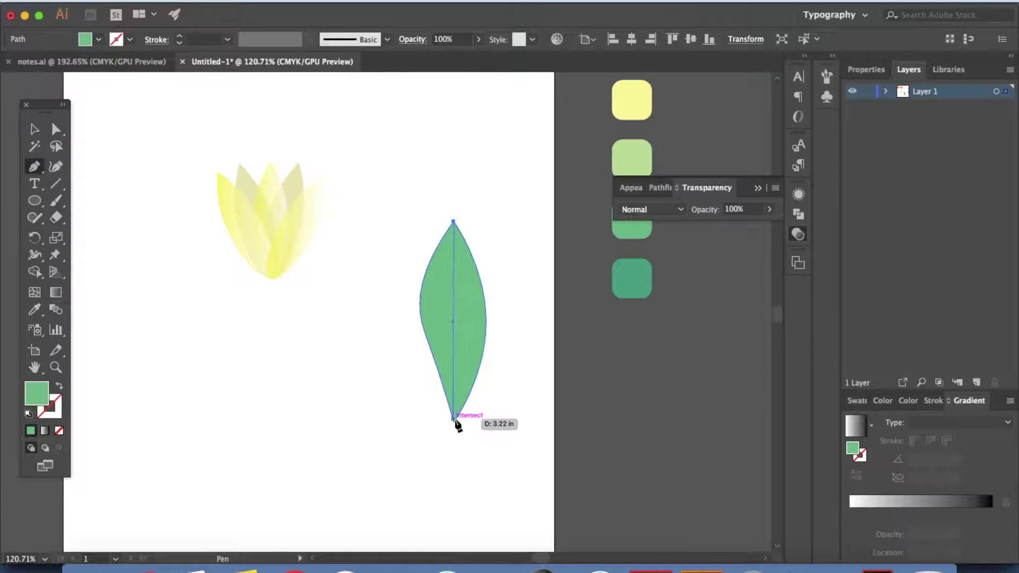
{"action": "left_click_drag", "start_coordinate": [454, 420], "coordinate": [437, 470]}
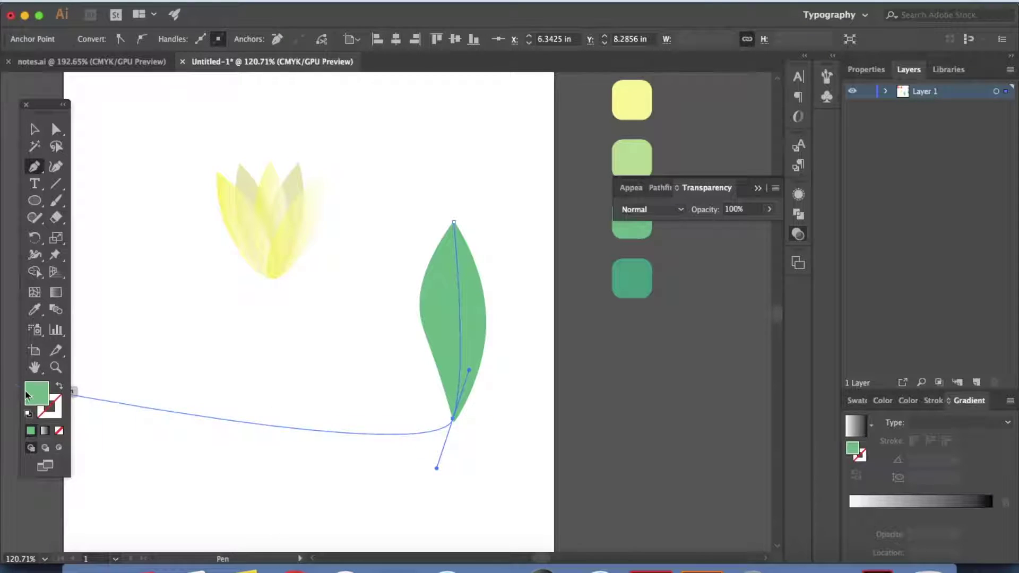
{"action": "left_click_drag", "start_coordinate": [211, 395], "coordinate": [258, 408]}
{"action": "key", "text": "super+z"}
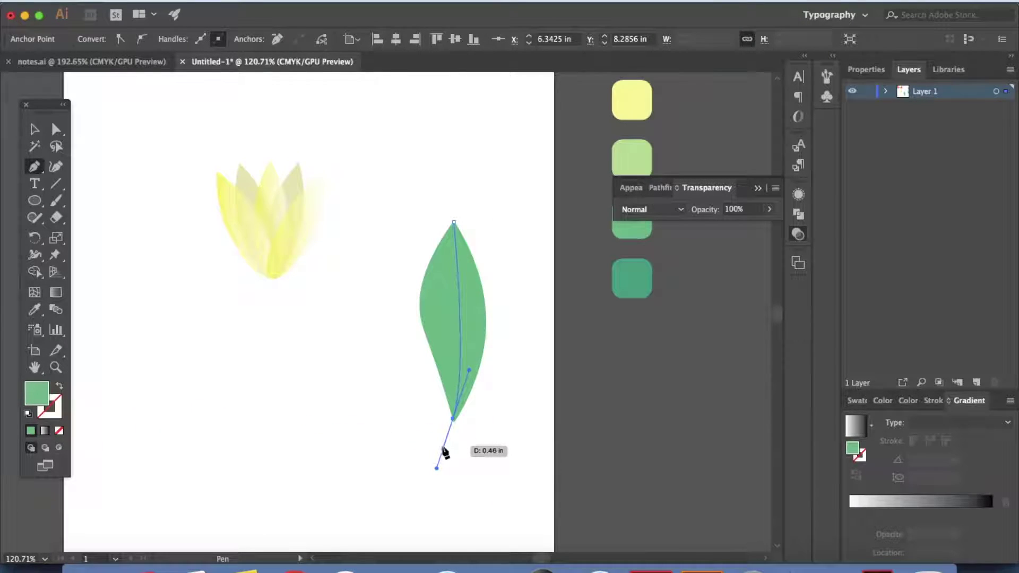
{"action": "key", "text": "v"}
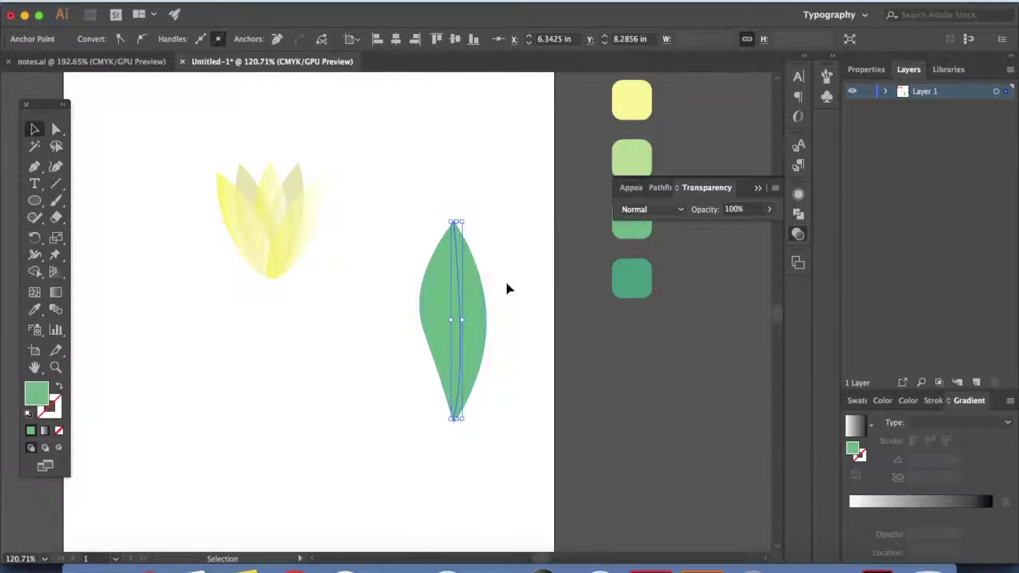
Step: Give the leaf's midrib a stroke in the light green palette color and no fill
{"action": "key", "text": "i"}
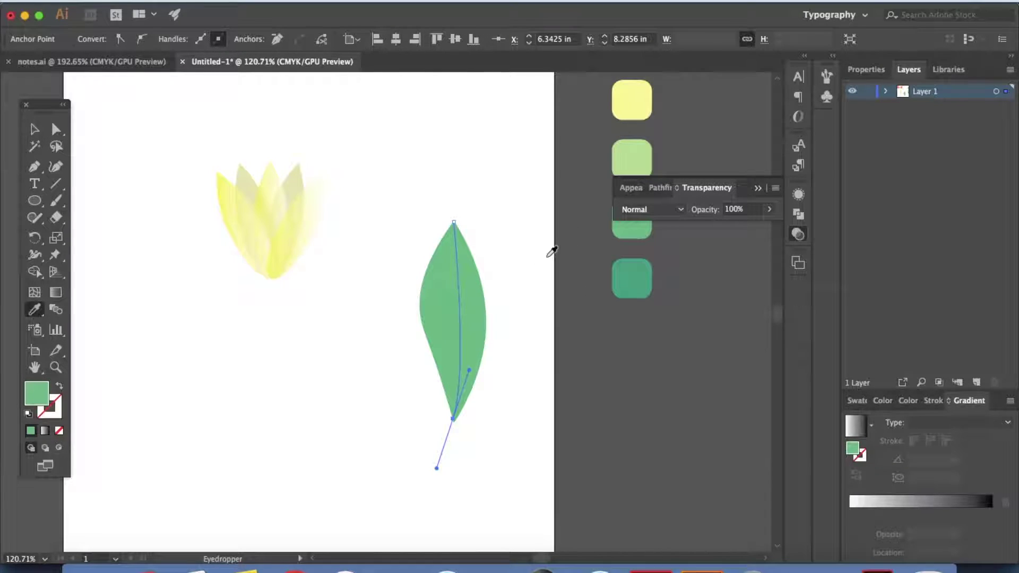
{"action": "left_click", "coordinate": [635, 156]}
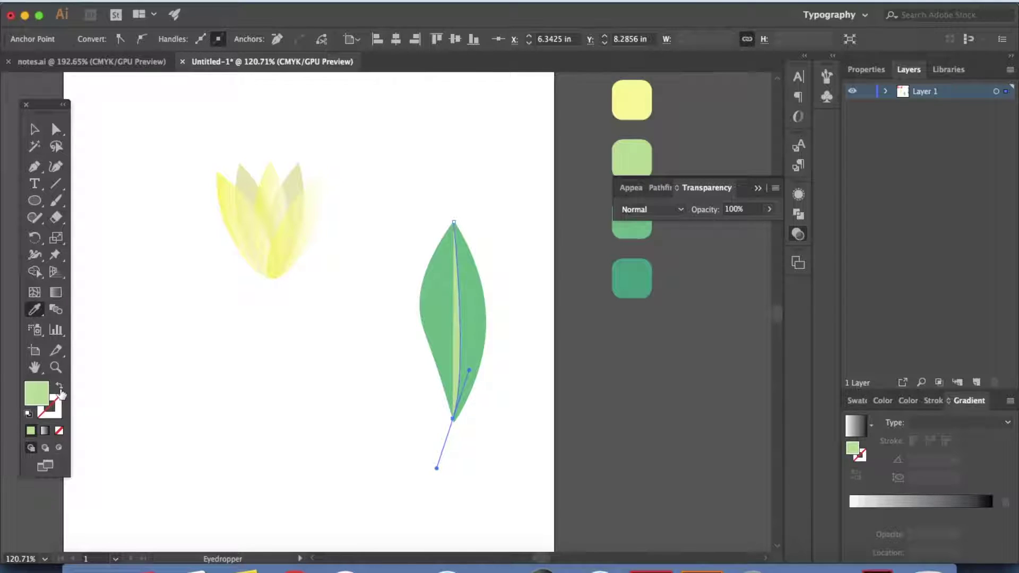
{"action": "left_click", "coordinate": [60, 387]}
{"action": "left_click", "coordinate": [35, 129]}
{"action": "scroll", "coordinate": [474, 363], "scroll_direction": "down", "scroll_amount": 3}
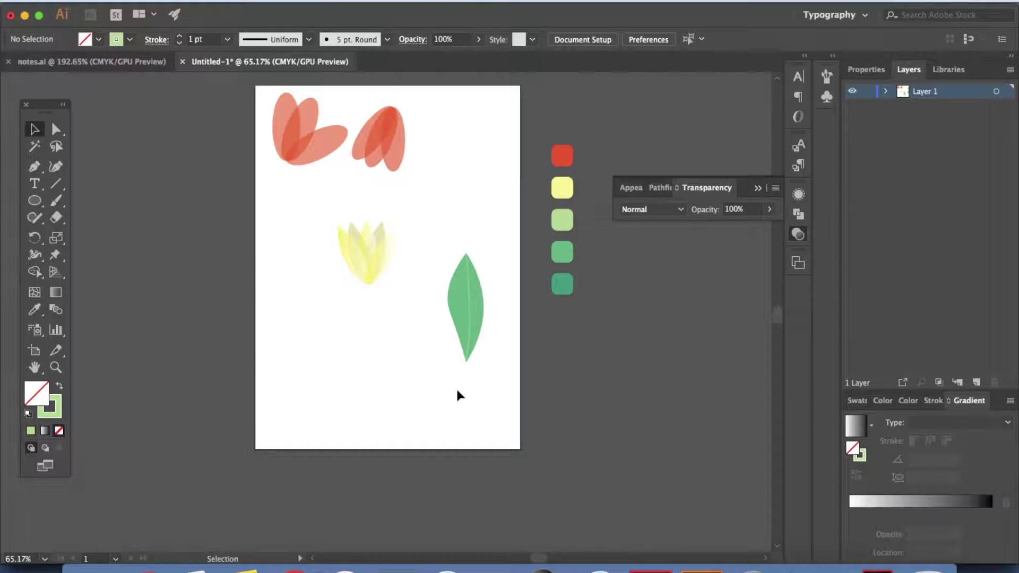
Step: Examine the long narrow leaves in notes.ai and return to the untitled drawing
{"action": "left_click", "coordinate": [90, 62]}
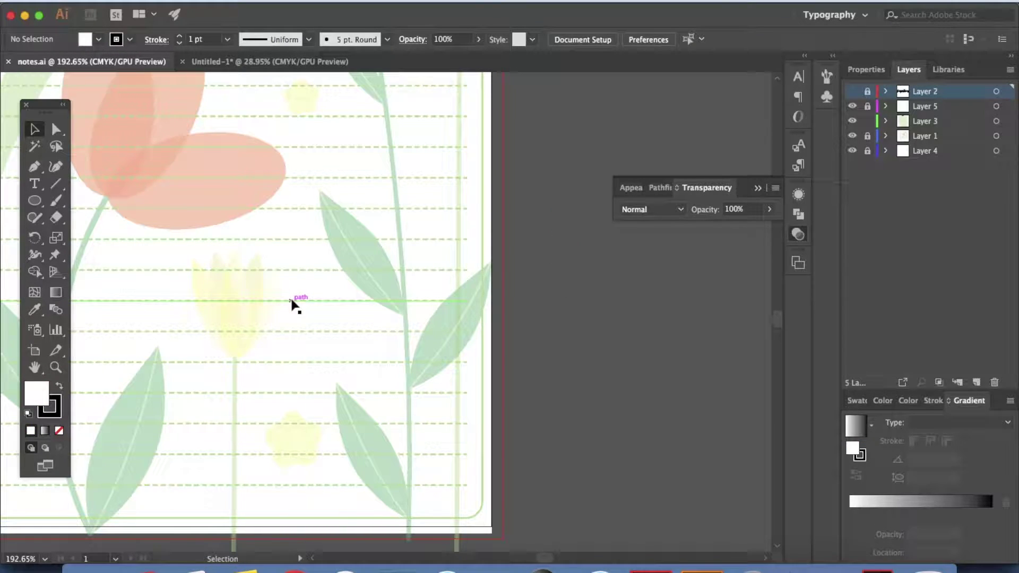
{"action": "scroll", "coordinate": [290, 303], "scroll_direction": "left", "scroll_amount": 10}
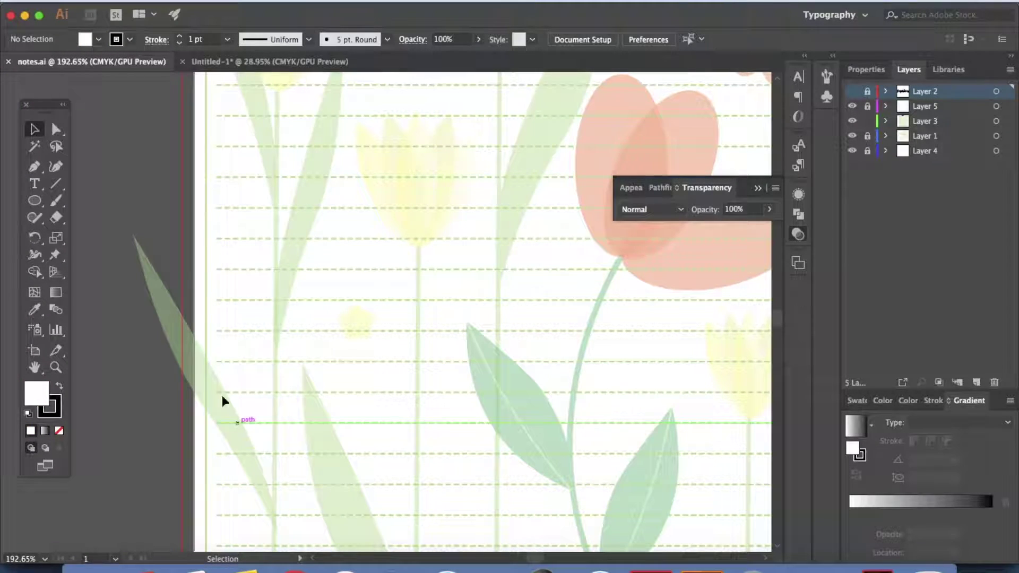
{"action": "left_click", "coordinate": [271, 62]}
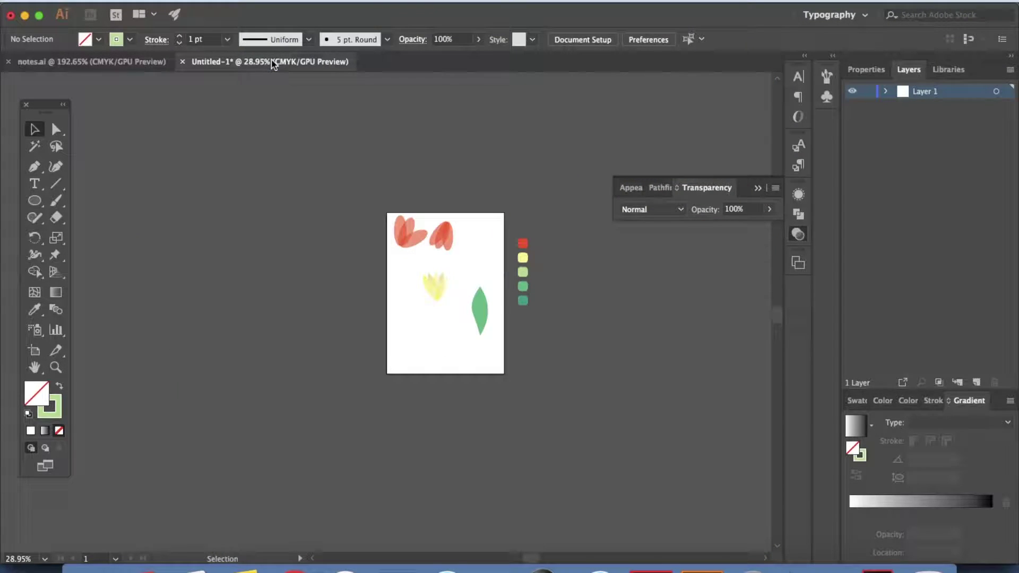
{"action": "scroll", "coordinate": [557, 361], "scroll_direction": "up", "scroll_amount": 5}
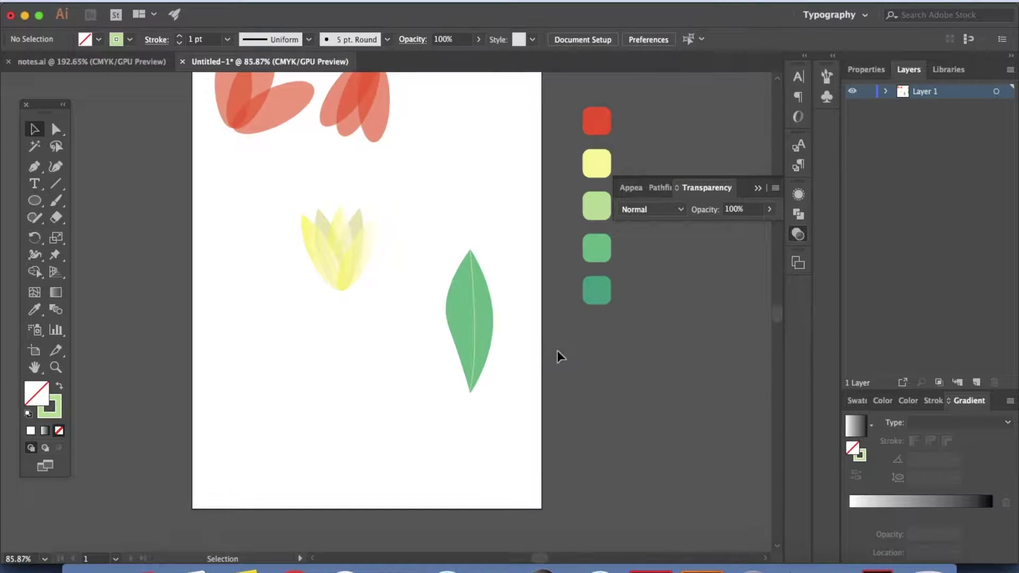
Step: Draw a tall, narrow ellipse in the page's lower left area and give it a light green fill with no stroke
{"action": "left_click", "coordinate": [34, 200]}
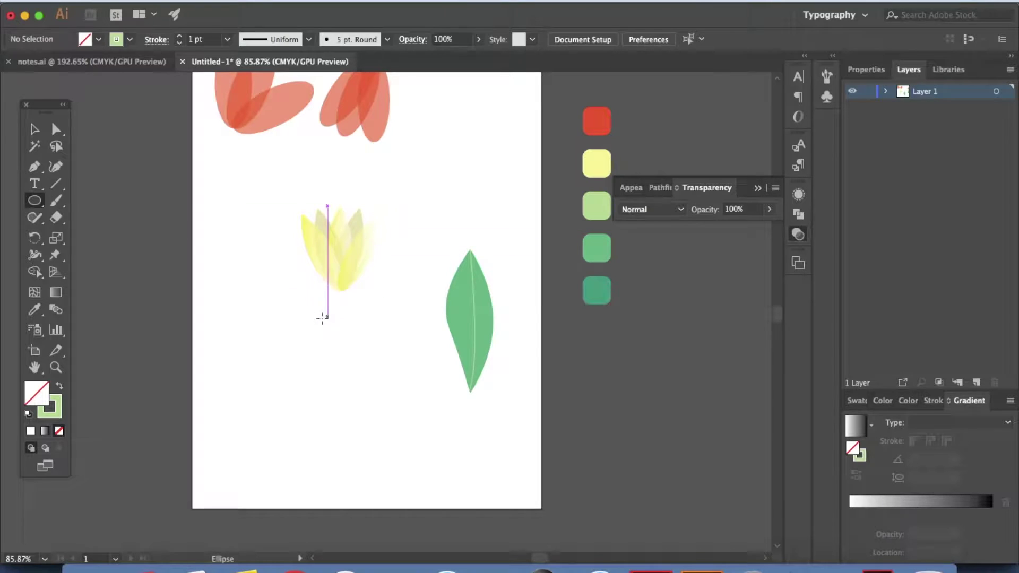
{"action": "left_click_drag", "start_coordinate": [253, 282], "coordinate": [280, 471]}
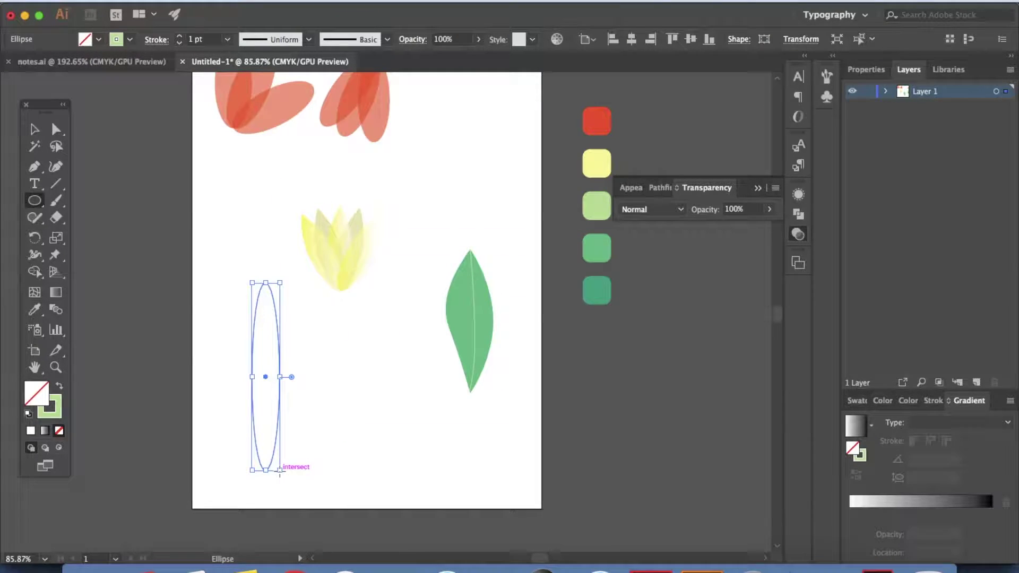
{"action": "double_click", "coordinate": [59, 387]}
{"action": "left_click", "coordinate": [59, 388]}
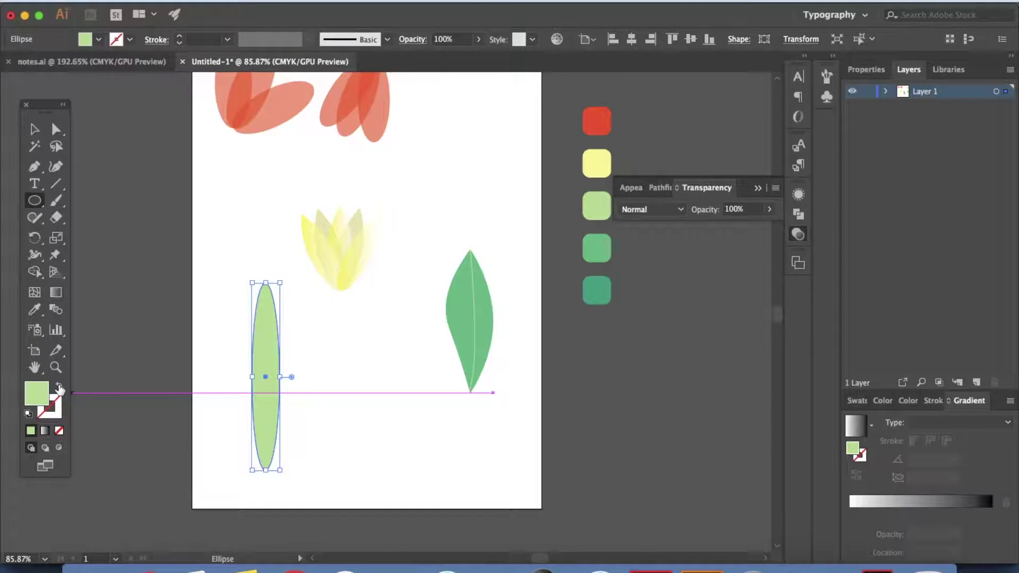
Step: Convert the narrow ellipse's top and bottom anchor points into sharp leaf tips
{"action": "left_click_drag", "start_coordinate": [36, 168], "coordinate": [80, 218]}
{"action": "left_click", "coordinate": [265, 283]}
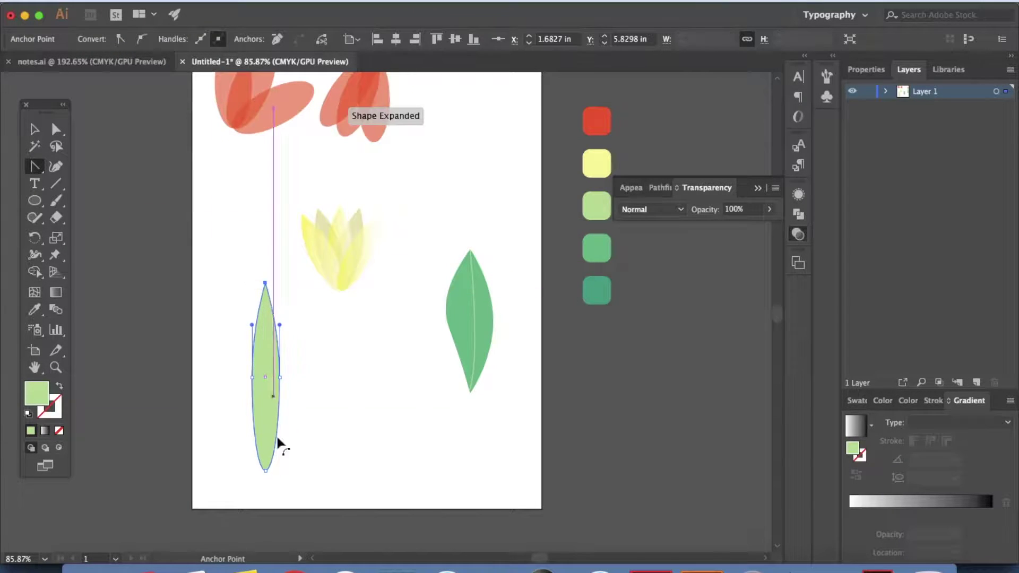
{"action": "left_click", "coordinate": [266, 469]}
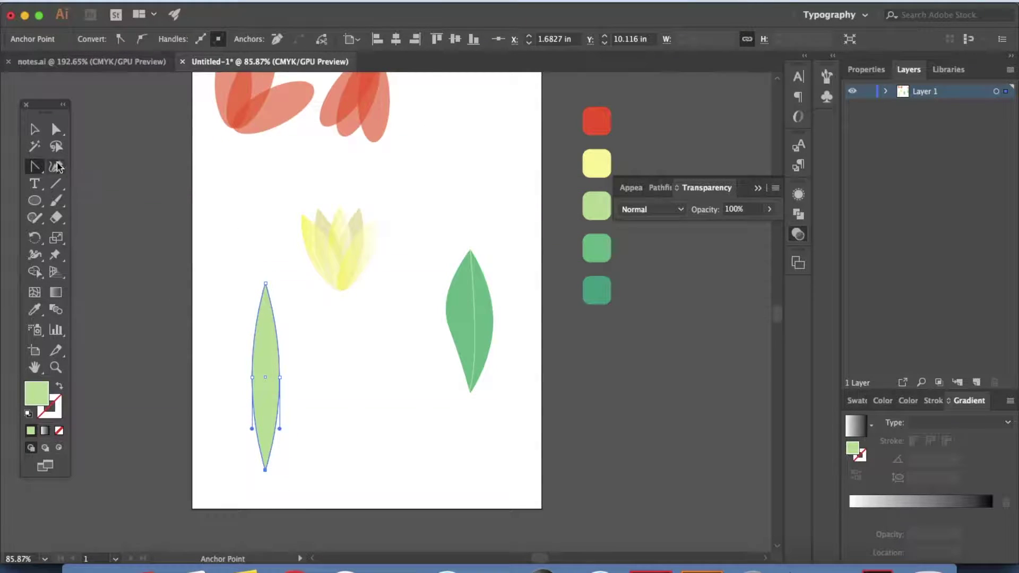
Step: Bend the narrow leaf with the Curvature tool, bulging its right edge outward and pulling its left edge inward
{"action": "left_click", "coordinate": [35, 129]}
{"action": "left_click", "coordinate": [56, 169]}
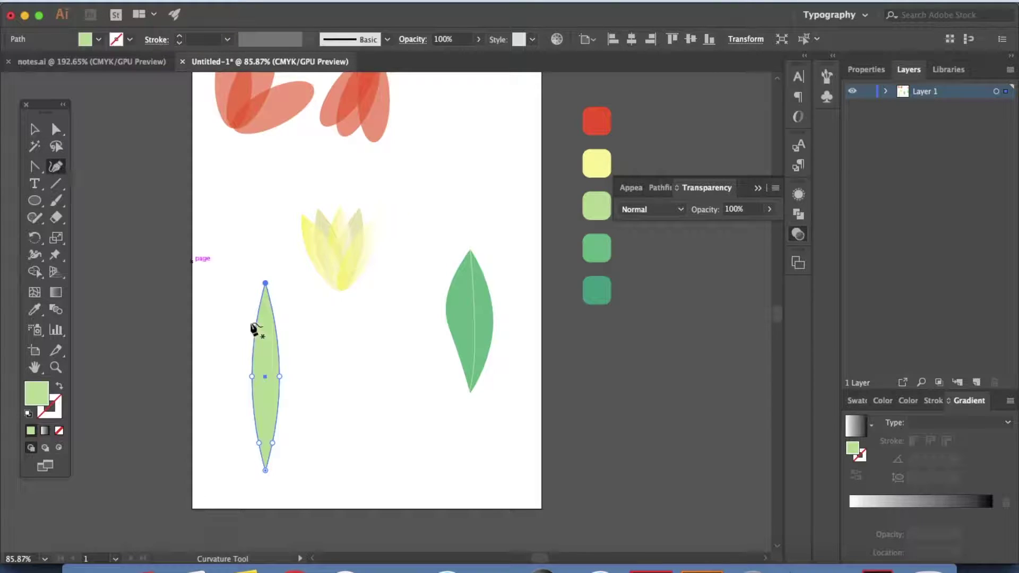
{"action": "mouse_move", "coordinate": [281, 377]}
{"action": "left_mouse_down"}
{"action": "mouse_move", "coordinate": [274, 304]}
{"action": "mouse_move", "coordinate": [279, 389]}
{"action": "left_mouse_up"}
{"action": "left_click_drag", "start_coordinate": [280, 333], "coordinate": [277, 314]}
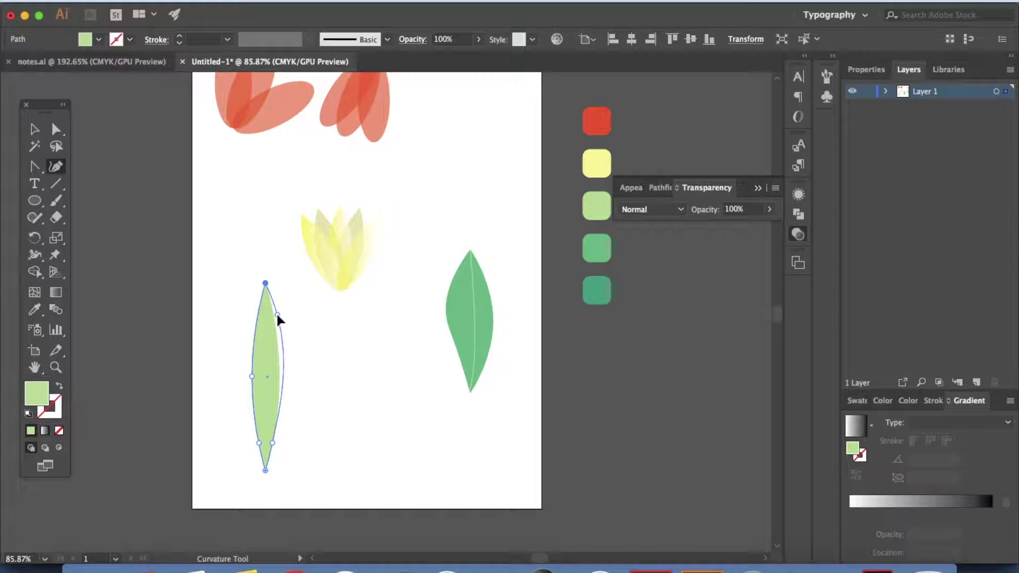
{"action": "left_click_drag", "start_coordinate": [251, 375], "coordinate": [259, 421]}
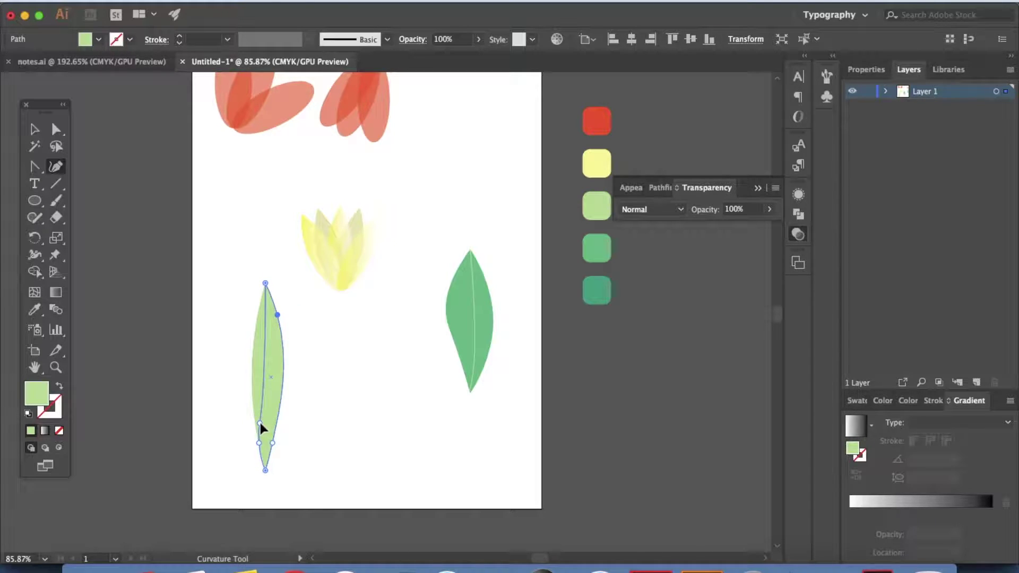
Step: Refine the narrow leaf's curve near its base so both edges taper smoothly into the bottom tip, then deselect it
{"action": "left_click_drag", "start_coordinate": [260, 424], "coordinate": [273, 447]}
{"action": "left_click", "coordinate": [346, 458]}
{"action": "left_click", "coordinate": [263, 448]}
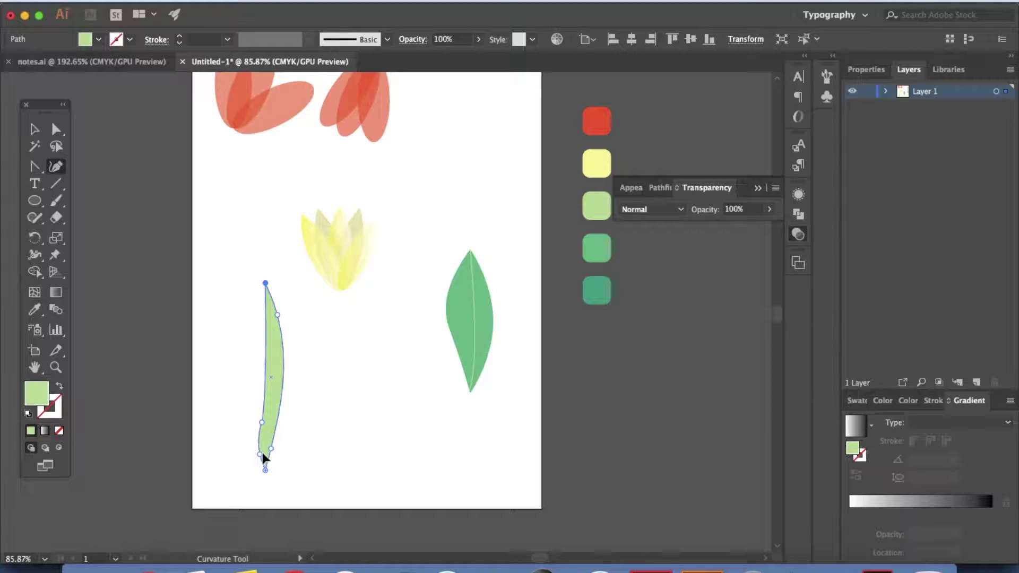
{"action": "left_click", "coordinate": [377, 469]}
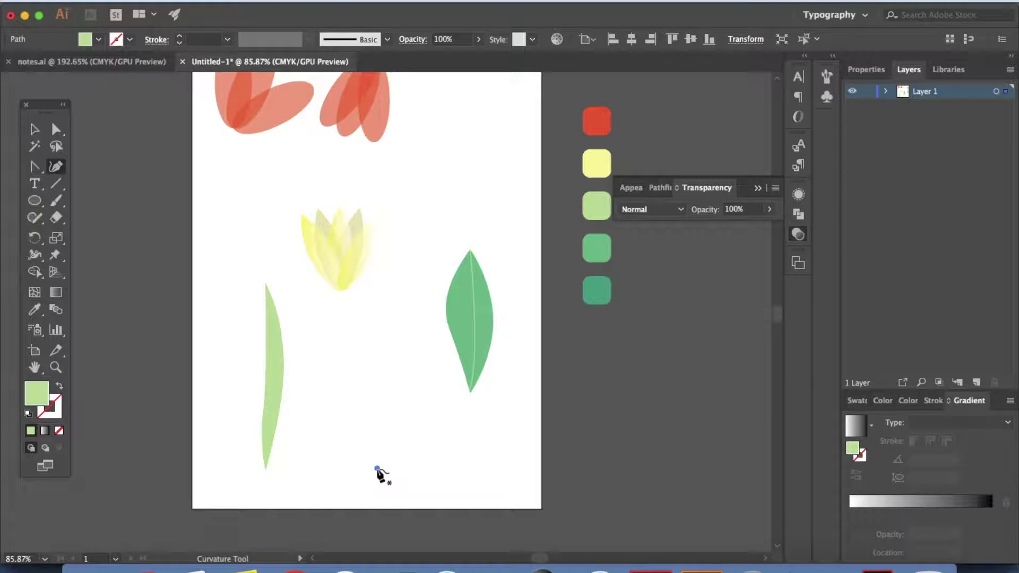
{"action": "left_click", "coordinate": [274, 371]}
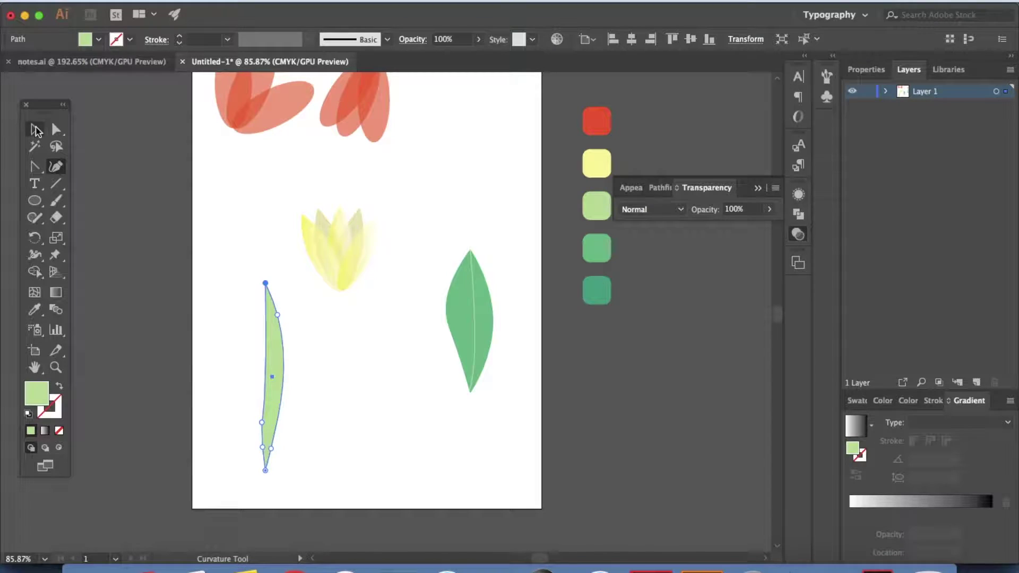
{"action": "left_click", "coordinate": [34, 129]}
{"action": "left_click", "coordinate": [154, 241]}
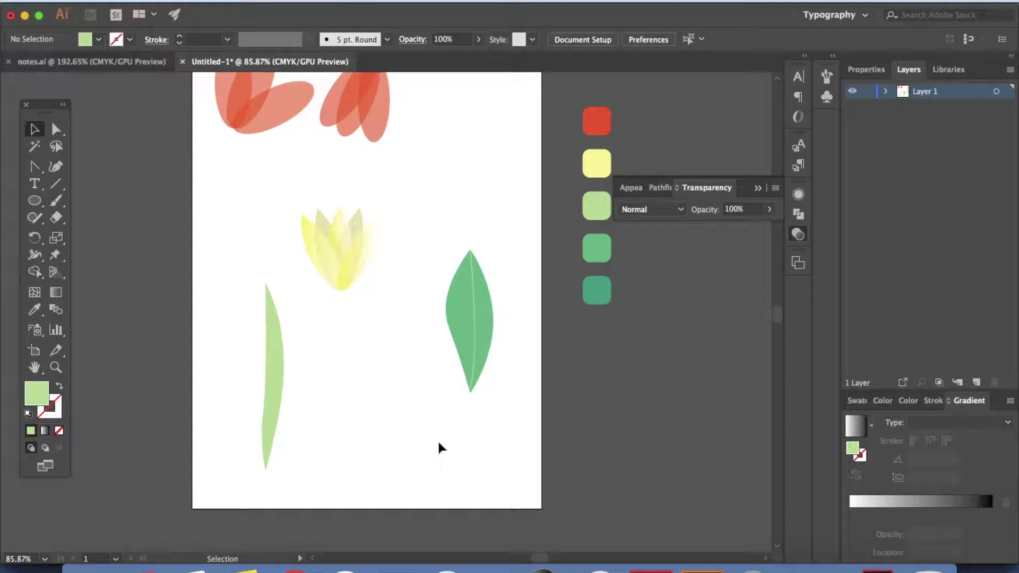
Step: Group the petals of the drooping red flower at the top of the page
{"action": "scroll", "coordinate": [438, 448], "scroll_direction": "down", "scroll_amount": 4}
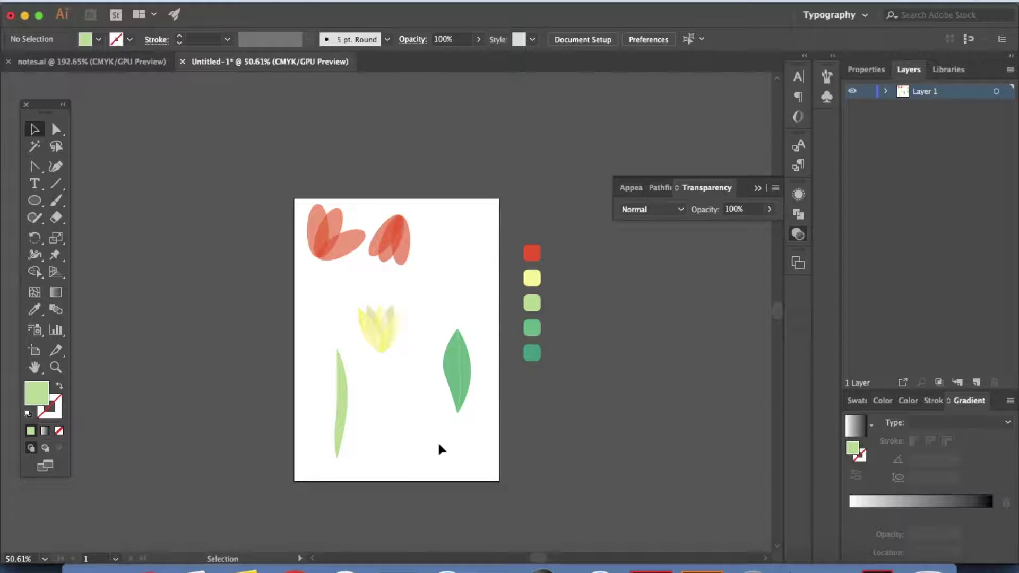
{"action": "left_click", "coordinate": [382, 277]}
{"action": "left_click", "coordinate": [426, 218]}
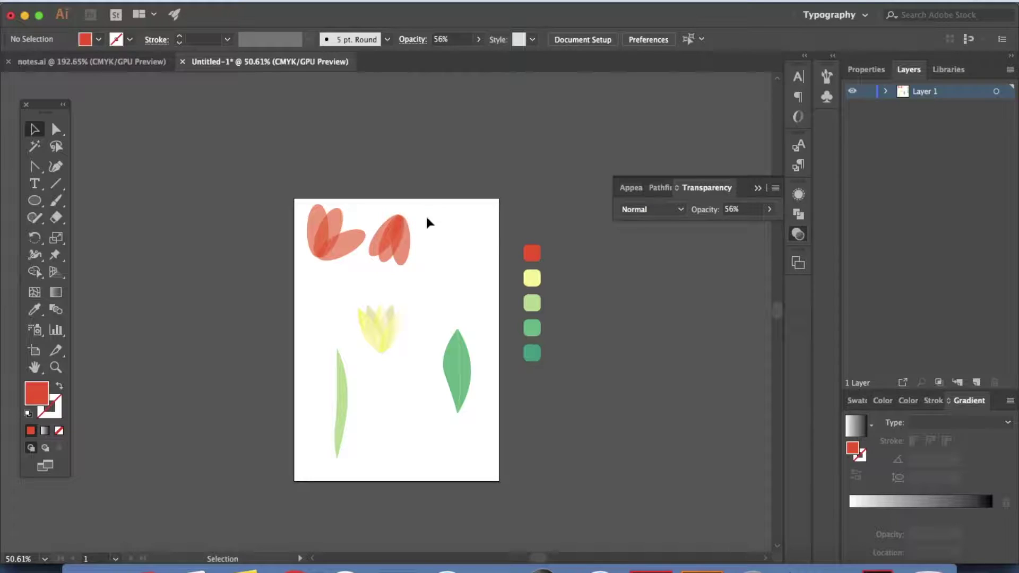
{"action": "left_click", "coordinate": [382, 273]}
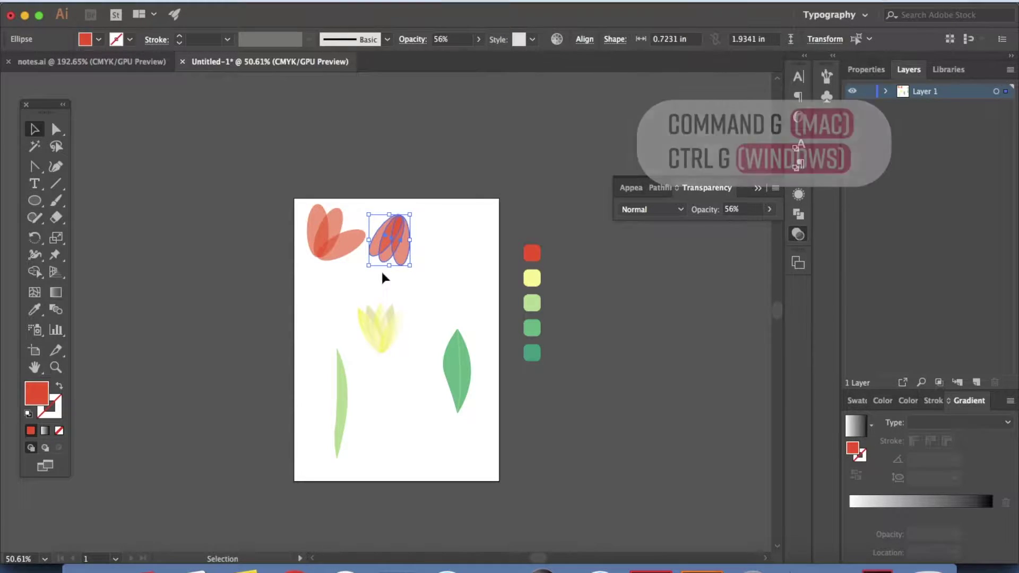
{"action": "key", "text": "a"}
{"action": "key", "text": "super+g"}
{"action": "key", "text": "v"}
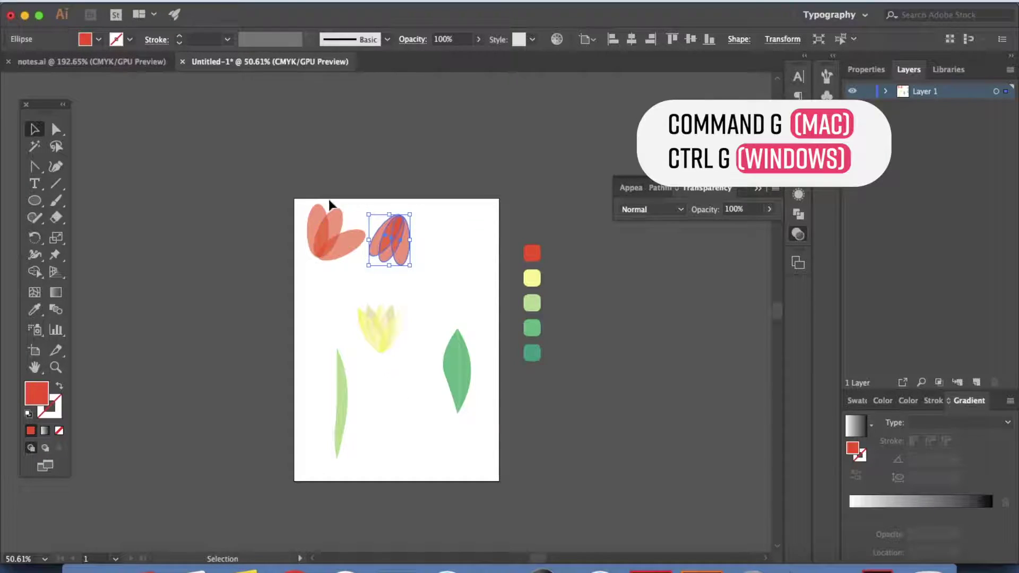
Step: Group the open red flower's petals, the yellow flower's petals, and the wide leaf with its midrib as separate groups
{"action": "left_click_drag", "start_coordinate": [302, 209], "coordinate": [343, 256]}
{"action": "left_click_drag", "start_coordinate": [405, 346], "coordinate": [406, 345]}
{"action": "left_click_drag", "start_coordinate": [444, 307], "coordinate": [489, 431]}
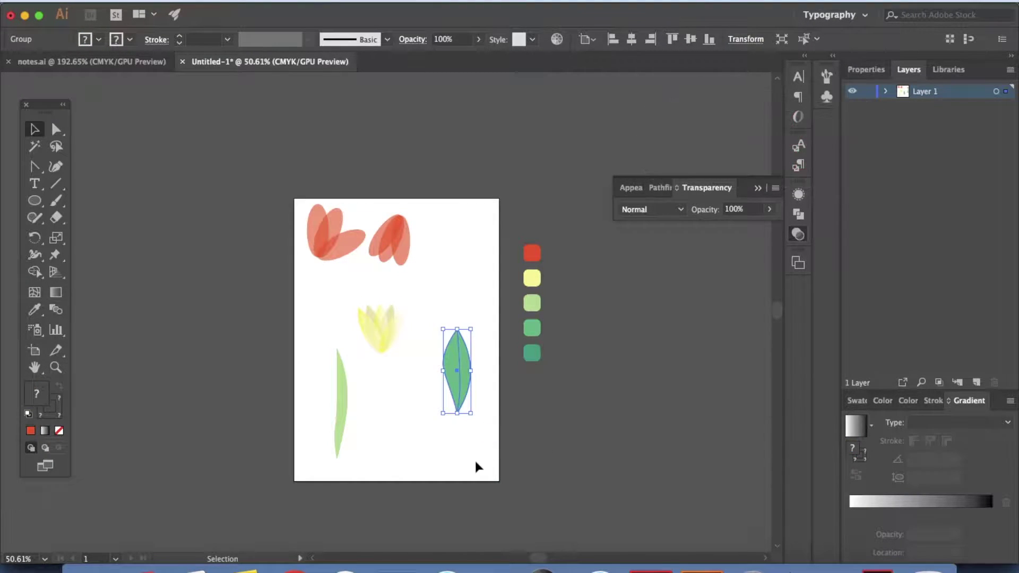
{"action": "left_click", "coordinate": [557, 398]}
Step: Move all the flowers and leaves off the page onto the empty canvas to its left
{"action": "scroll", "coordinate": [393, 246], "scroll_direction": "down", "scroll_amount": 2}
{"action": "scroll", "coordinate": [357, 241], "scroll_direction": "up", "scroll_amount": 4}
{"action": "scroll", "coordinate": [304, 129], "scroll_direction": "down", "scroll_amount": 3}
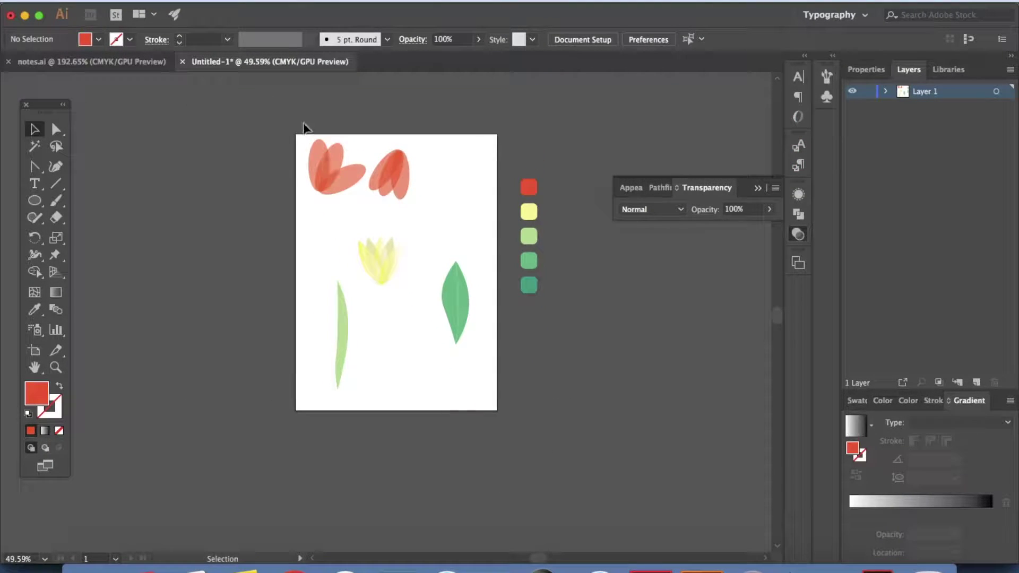
{"action": "left_click_drag", "start_coordinate": [469, 142], "coordinate": [311, 368]}
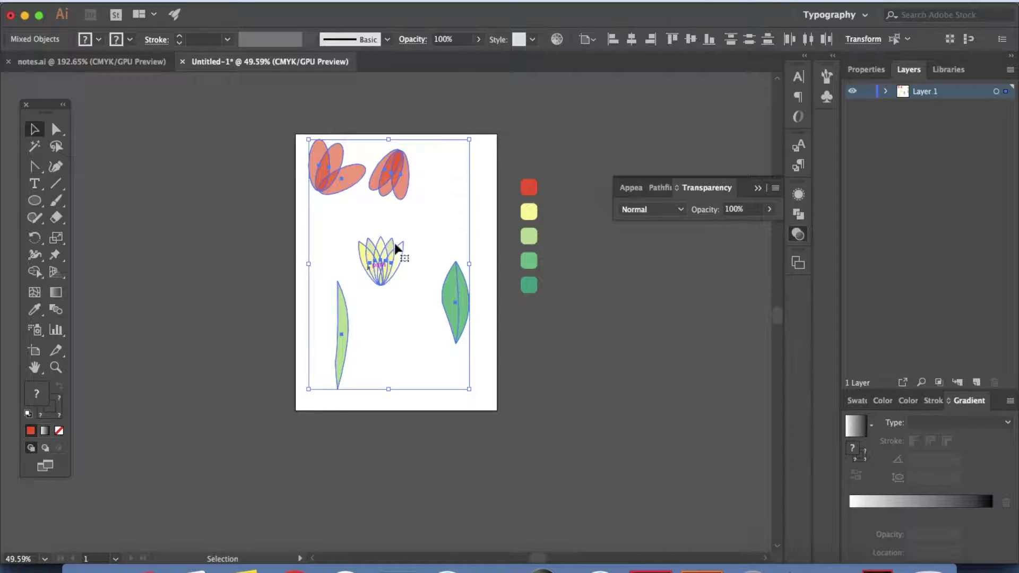
{"action": "left_click_drag", "start_coordinate": [386, 263], "coordinate": [196, 265]}
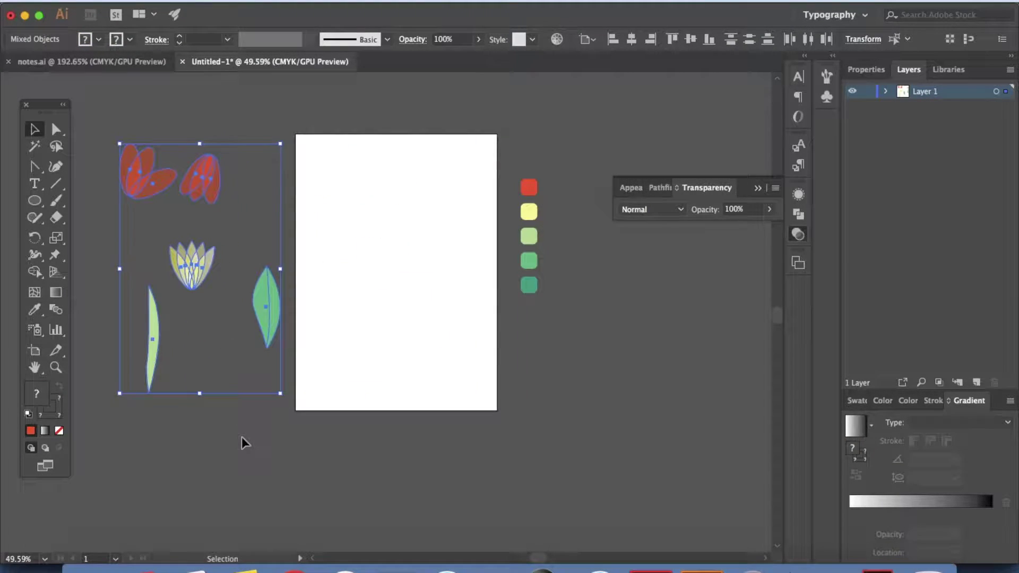
{"action": "left_click", "coordinate": [241, 437]}
Step: Place the open red flower mid-page, the drooping red flower to its upper right, and the yellow flower to its upper left
{"action": "left_click_drag", "start_coordinate": [145, 174], "coordinate": [391, 301]}
{"action": "left_click_drag", "start_coordinate": [205, 184], "coordinate": [446, 265]}
{"action": "left_click_drag", "start_coordinate": [212, 290], "coordinate": [370, 254]}
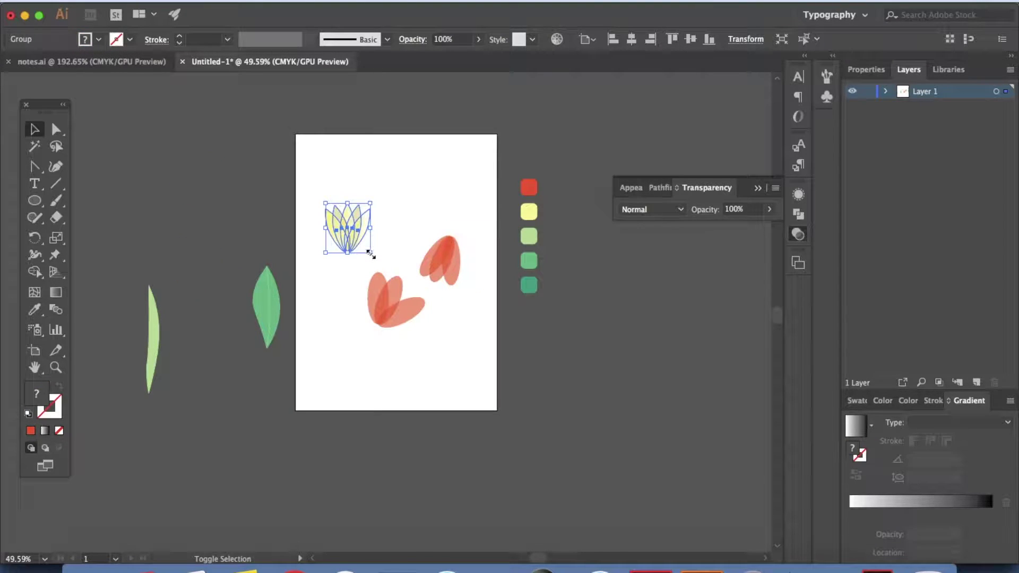
Step: Scale the yellow flower down and add two copies, one to its lower left and a smaller one below the red flowers
{"action": "mouse_move", "coordinate": [370, 254]}
{"action": "left_mouse_down"}
{"action": "mouse_move", "coordinate": [358, 239]}
{"action": "mouse_move", "coordinate": [354, 259]}
{"action": "left_mouse_up"}
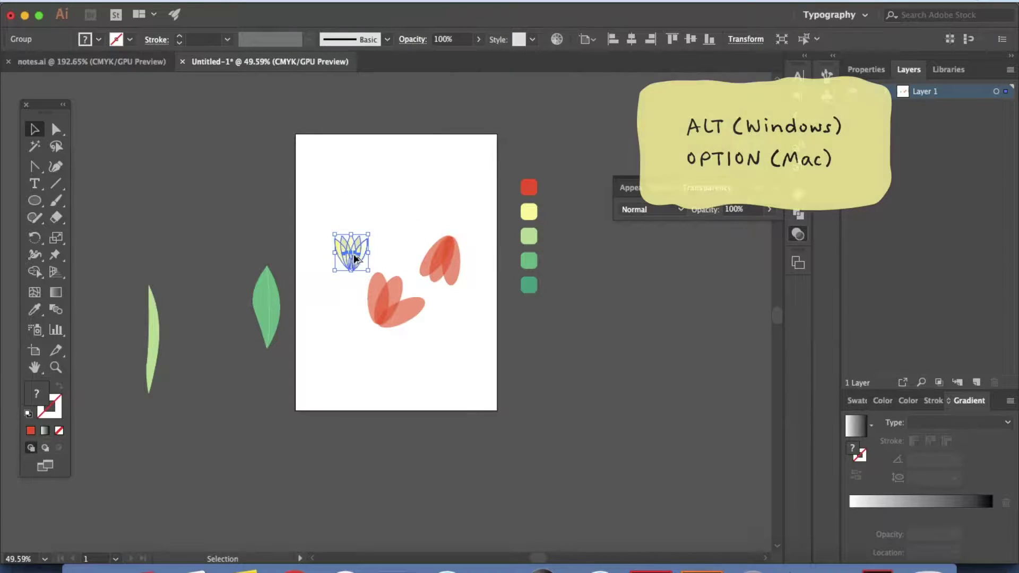
{"action": "left_click_drag", "start_coordinate": [354, 255], "coordinate": [323, 297]}
{"action": "left_click_drag", "start_coordinate": [352, 257], "coordinate": [435, 363]}
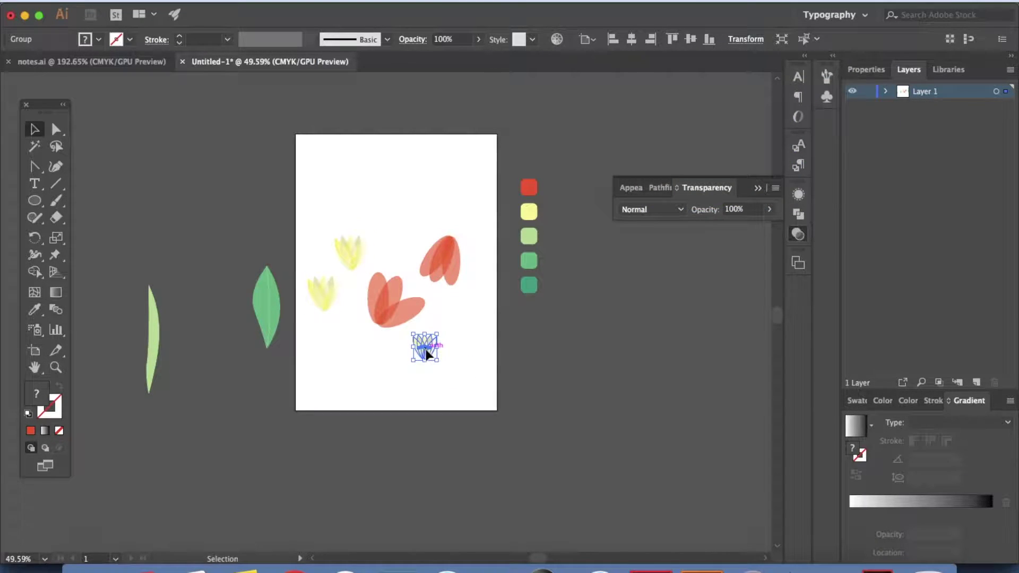
Step: Scale down the open red flower and the drooping red flower on the page
{"action": "left_click", "coordinate": [384, 298]}
{"action": "left_click_drag", "start_coordinate": [425, 328], "coordinate": [419, 321]}
{"action": "left_click", "coordinate": [448, 268]}
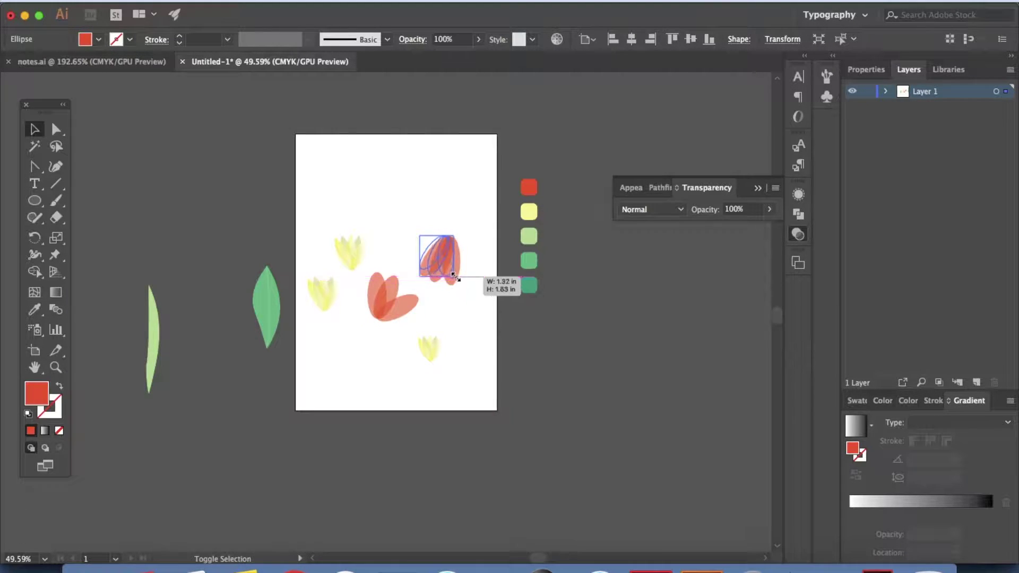
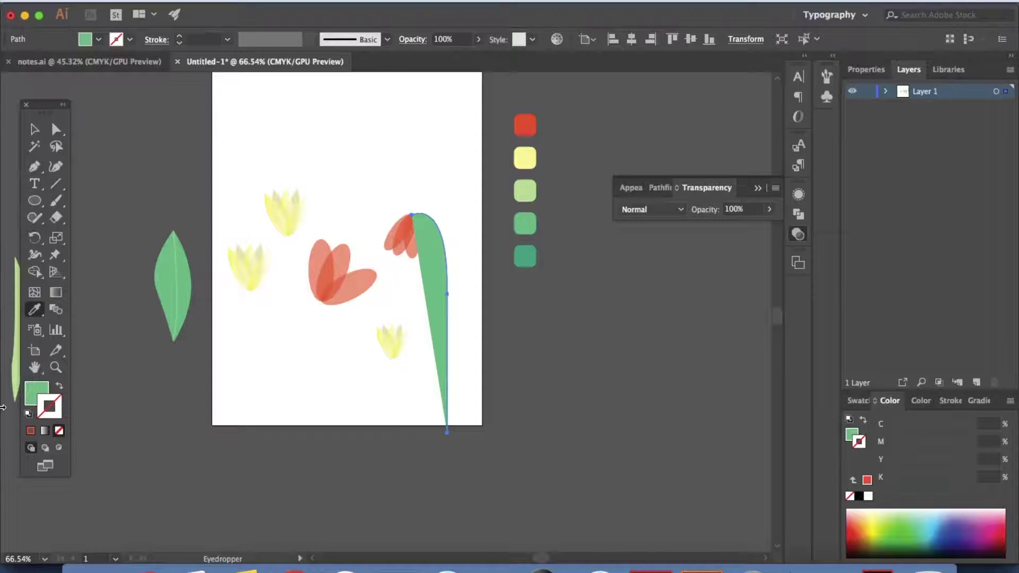
Step: Give the curved stem path a green stroke with no fill, 3 pt weight, round cap and round corners
{"action": "left_click", "coordinate": [59, 389]}
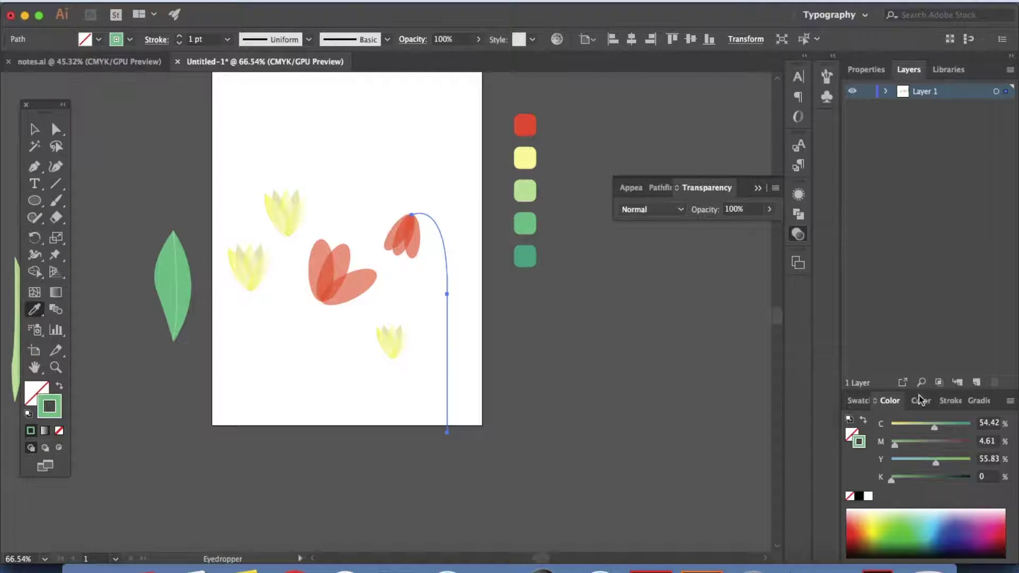
{"action": "left_click", "coordinate": [949, 402]}
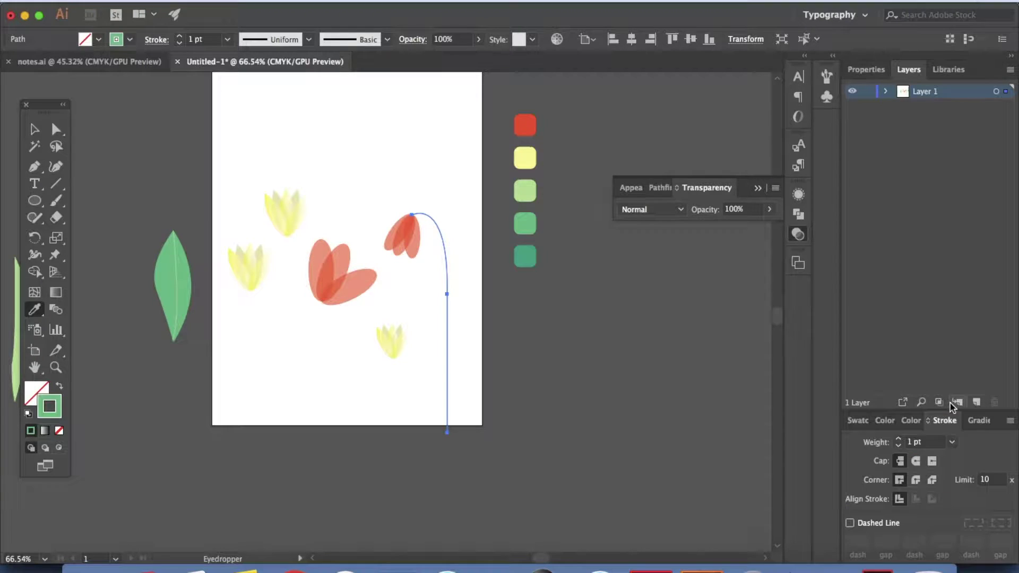
{"action": "left_click", "coordinate": [952, 442]}
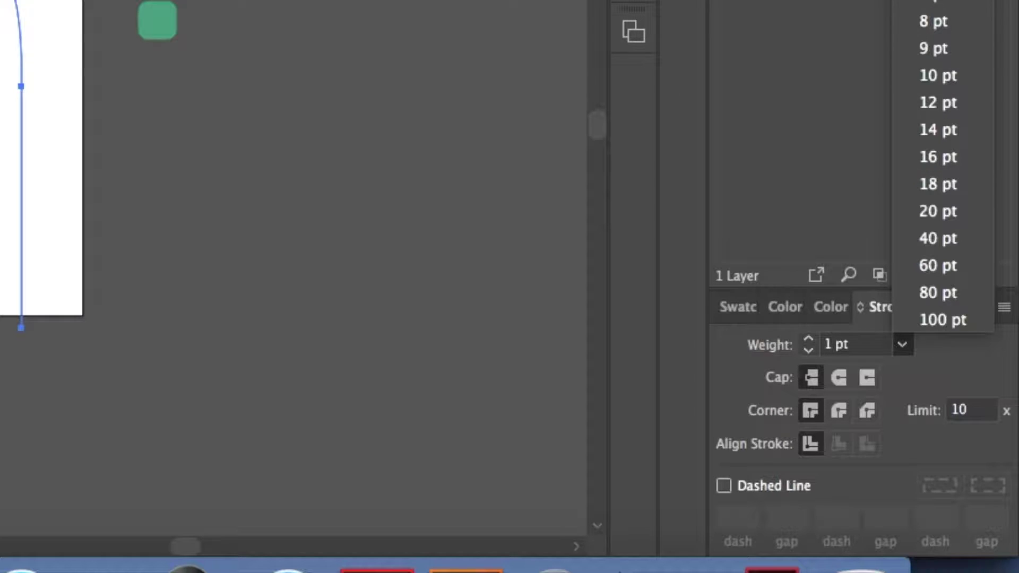
{"action": "left_click", "coordinate": [938, 2]}
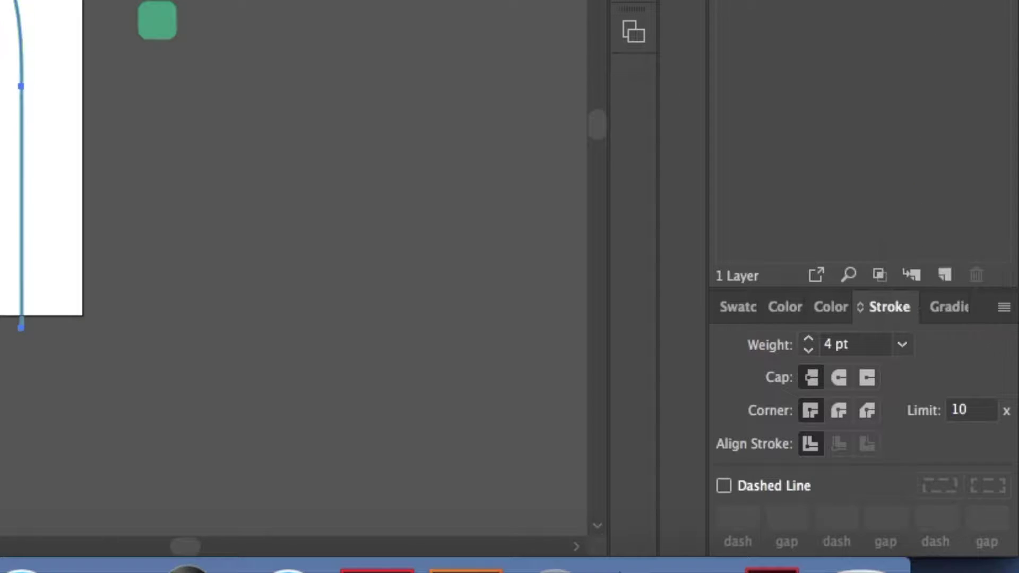
{"action": "left_click", "coordinate": [904, 346]}
{"action": "left_click", "coordinate": [938, 1]}
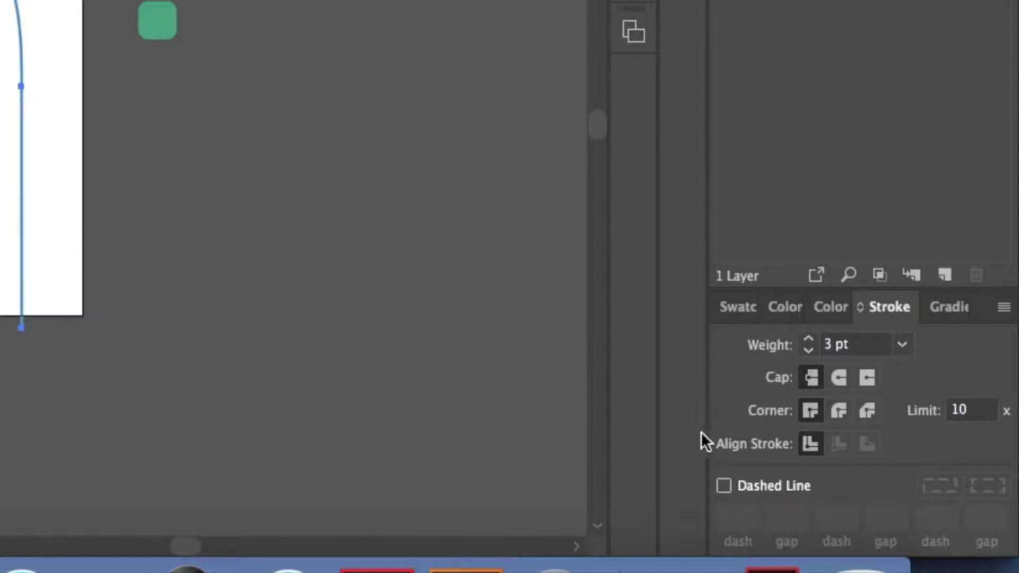
{"action": "left_click", "coordinate": [837, 381]}
{"action": "left_click", "coordinate": [837, 411]}
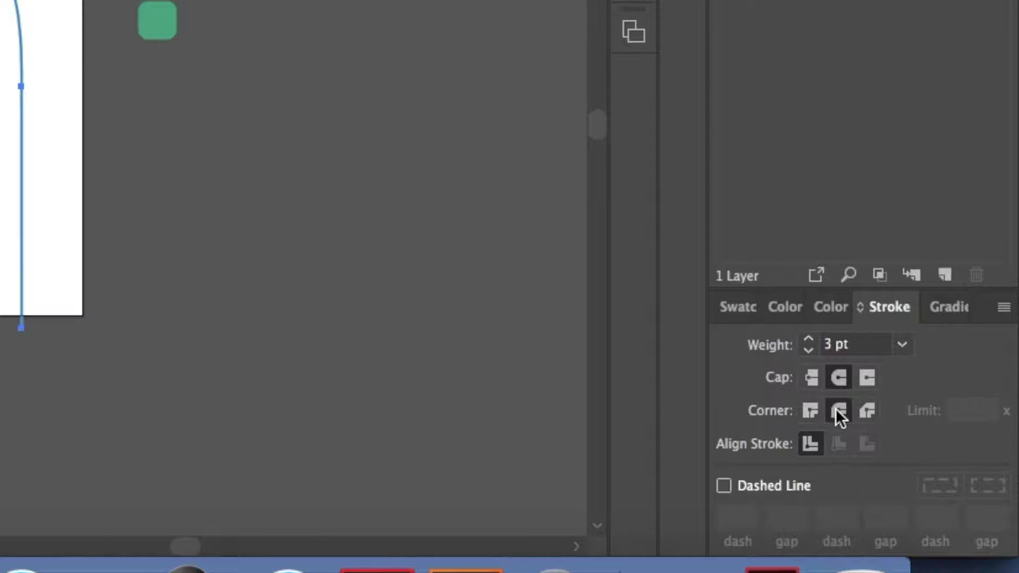
Step: Bring the drooping red flower to the front so its petals cover the stem's end
{"action": "key", "text": "v"}
{"action": "scroll", "coordinate": [560, 366], "scroll_direction": "up", "scroll_amount": 2}
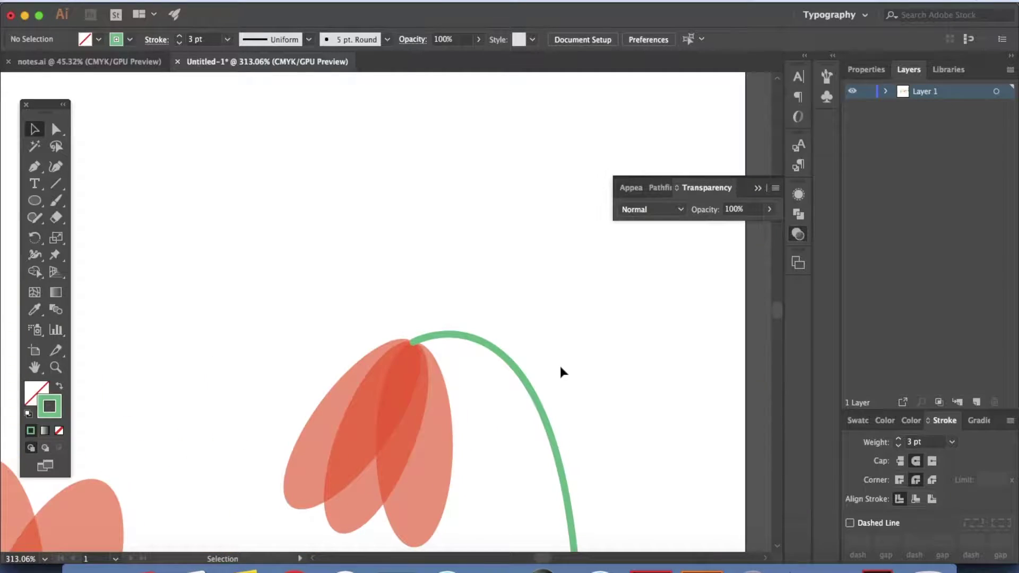
{"action": "scroll", "coordinate": [560, 364], "scroll_direction": "down", "scroll_amount": 2}
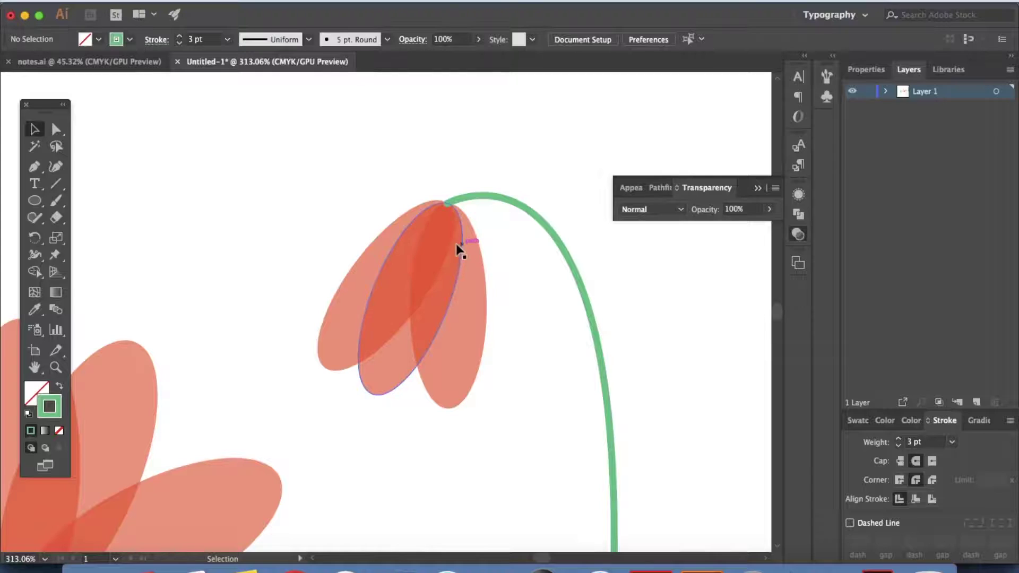
{"action": "left_click", "coordinate": [453, 233]}
{"action": "key", "text": "super+shift+bracketright"}
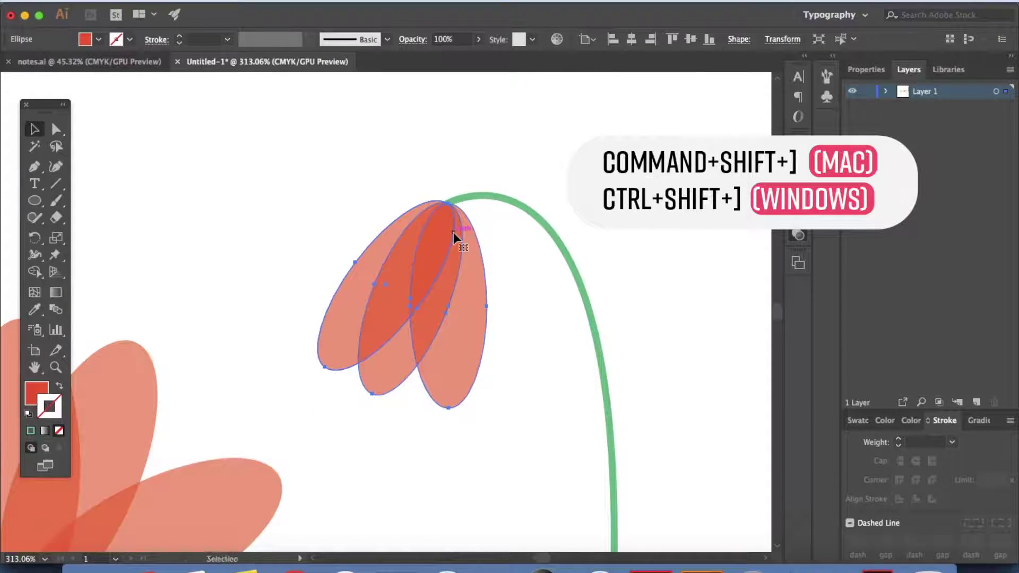
{"action": "left_click", "coordinate": [552, 250]}
{"action": "scroll", "coordinate": [604, 293], "scroll_direction": "down", "scroll_amount": 10}
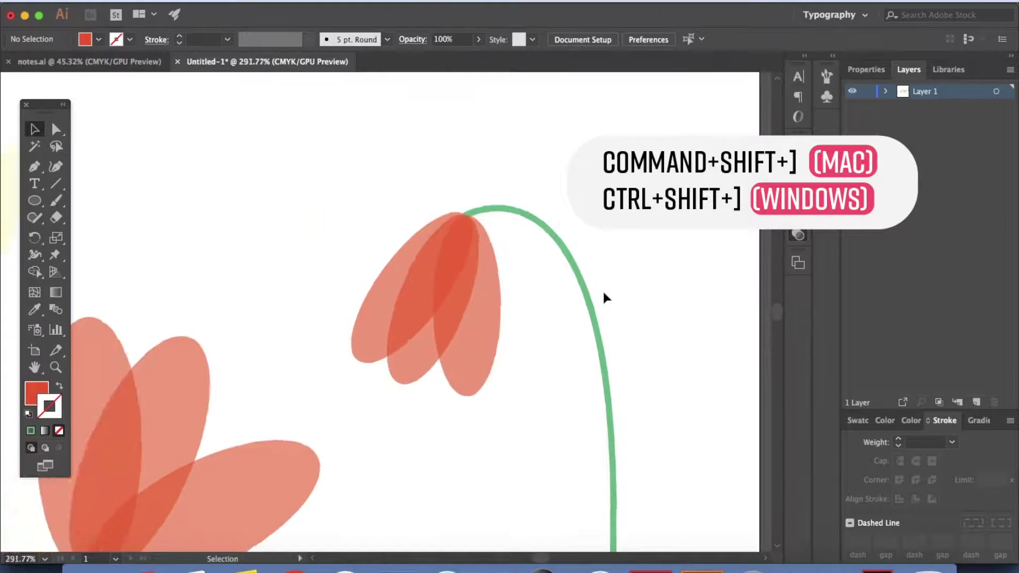
Step: Draw a straight stem from the open red flower's base past the page's lower edge, matching the curved stem's green stroke
{"action": "scroll", "coordinate": [602, 289], "scroll_direction": "up", "scroll_amount": 2}
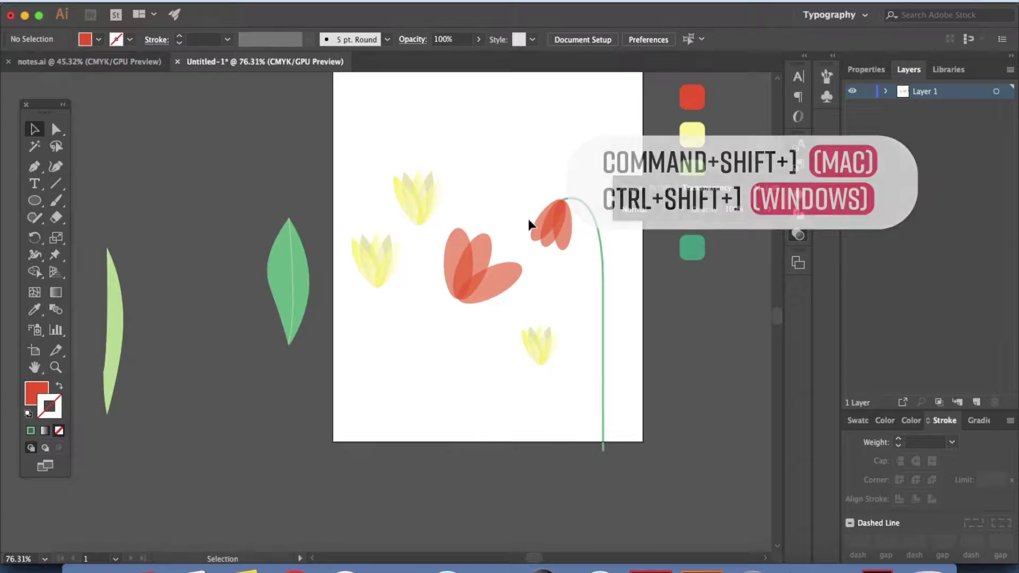
{"action": "left_click", "coordinate": [35, 166]}
{"action": "left_click", "coordinate": [458, 300]}
{"action": "left_click_drag", "start_coordinate": [459, 454], "coordinate": [45, 382]}
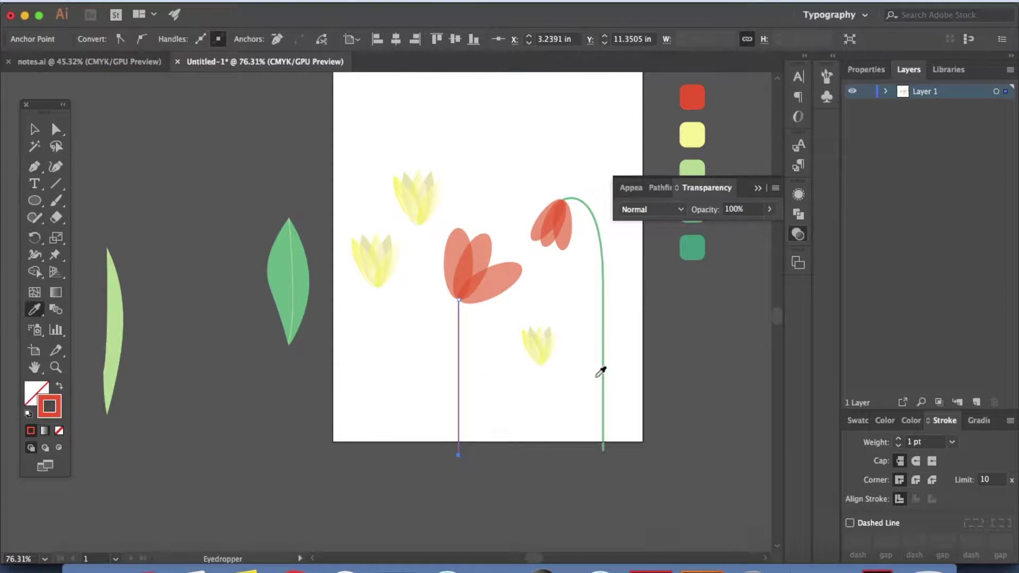
{"action": "left_click", "coordinate": [482, 348], "text": "super"}
Step: Draw a straight stem from the upper yellow flower's base past the page's lower edge, with a light-green 3 pt stroke and no fill
{"action": "left_click", "coordinate": [417, 224]}
{"action": "left_click", "coordinate": [417, 455]}
{"action": "key", "text": "shift+x"}
{"action": "scroll", "coordinate": [467, 472], "scroll_direction": "up", "scroll_amount": 5}
{"action": "key", "text": "i"}
{"action": "left_click", "coordinate": [681, 266], "text": "shift"}
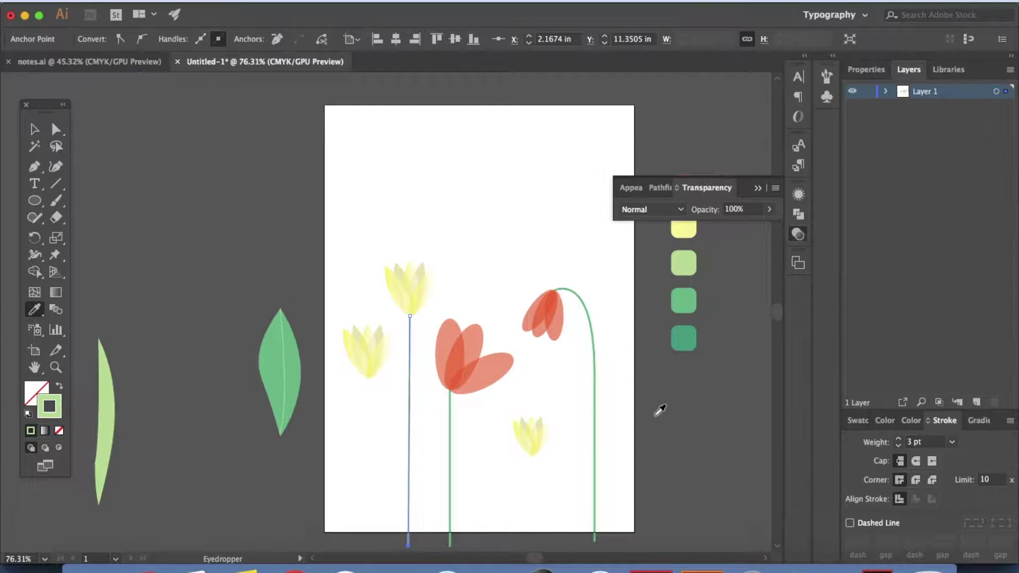
Step: Copy the light-green stem under the other large yellow flower and under the small yellow flower below the red ones
{"action": "key", "text": "v"}
{"action": "left_click_drag", "start_coordinate": [412, 452], "coordinate": [371, 459]}
{"action": "left_click", "coordinate": [314, 429]}
{"action": "left_click", "coordinate": [366, 347]}
{"action": "left_click", "coordinate": [408, 477]}
{"action": "scroll", "coordinate": [408, 478], "scroll_direction": "down", "scroll_amount": 2}
{"action": "left_click_drag", "start_coordinate": [391, 357], "coordinate": [509, 495]}
Step: Replace the open red flower's straight stem with a curved green 3 pt stem running down to the page's lower edge
{"action": "left_click", "coordinate": [707, 384]}
{"action": "key", "text": "p"}
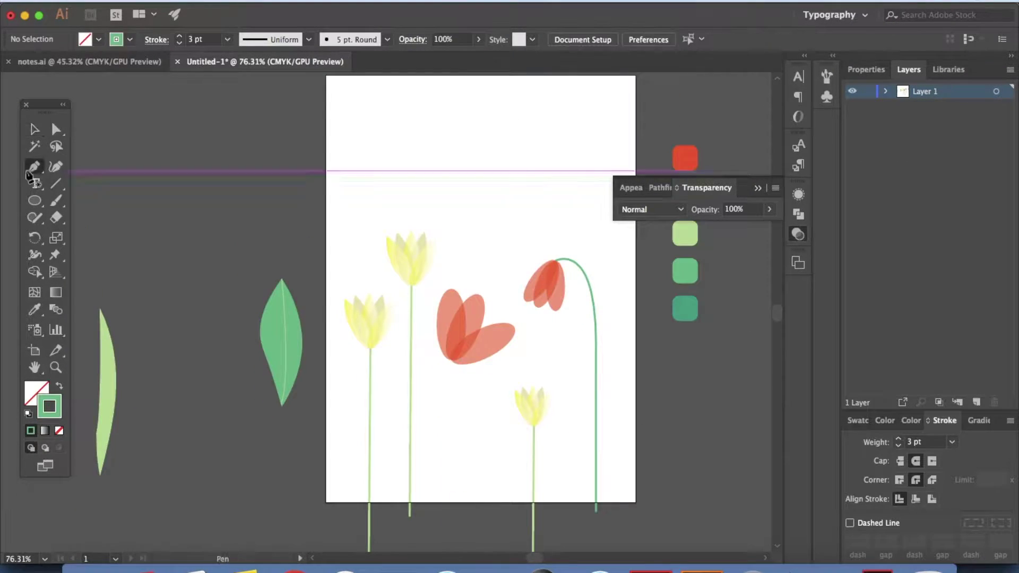
{"action": "scroll", "coordinate": [467, 371], "scroll_direction": "down", "scroll_amount": 1}
{"action": "left_click_drag", "start_coordinate": [467, 382], "coordinate": [564, 405]}
Step: Rotate the open red flower's right petal downward so that it lies almost horizontal
{"action": "key", "text": "a"}
{"action": "left_click", "coordinate": [515, 285]}
{"action": "key", "text": "v"}
{"action": "scroll", "coordinate": [515, 285], "scroll_direction": "up", "scroll_amount": 4}
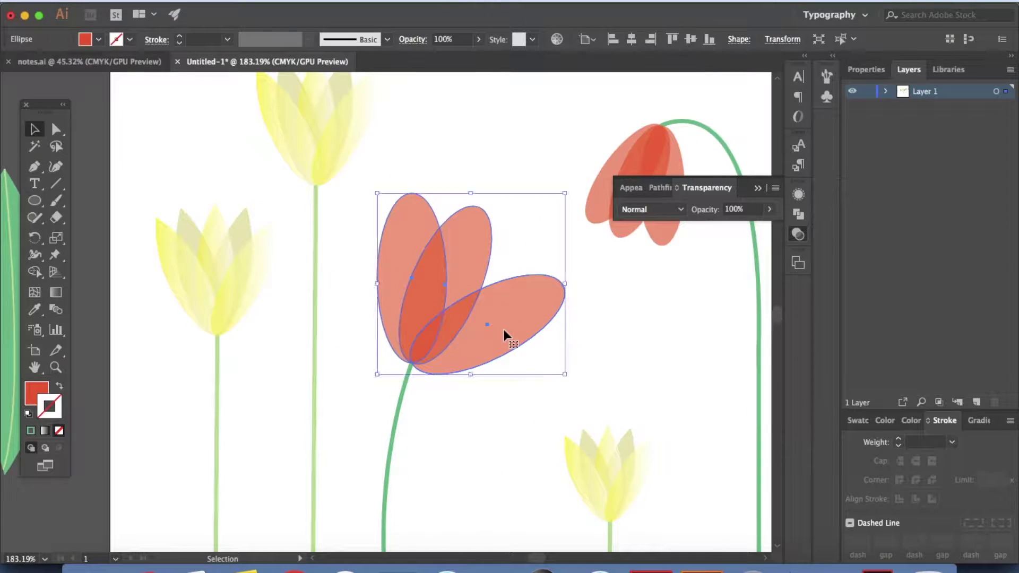
{"action": "left_click", "coordinate": [506, 288]}
{"action": "left_click_drag", "start_coordinate": [568, 291], "coordinate": [575, 318]}
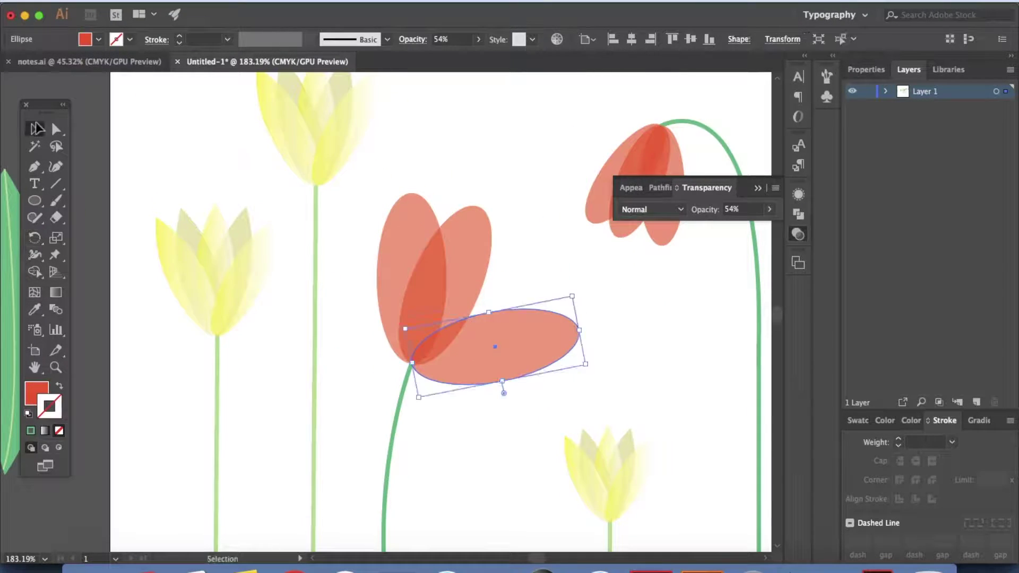
Step: Shift the open red flower and the two large yellow flowers to the right together with their stems
{"action": "left_click_drag", "start_coordinate": [409, 323], "coordinate": [432, 334]}
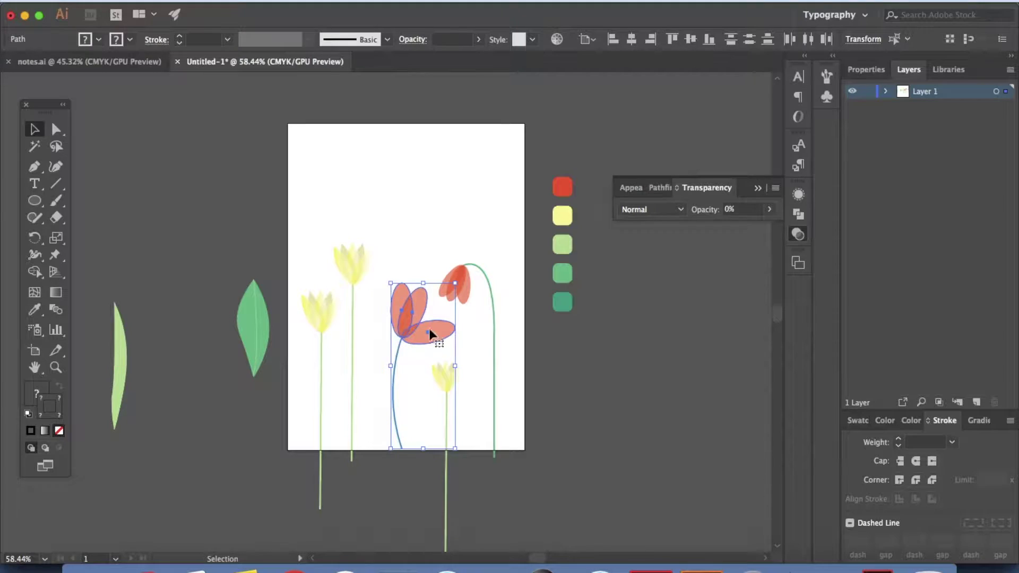
{"action": "left_click_drag", "start_coordinate": [335, 391], "coordinate": [356, 386]}
Step: Add a copy of the upper yellow flower and its stem at the page's left edge
{"action": "mouse_move", "coordinate": [398, 234]}
{"action": "left_mouse_down"}
{"action": "mouse_move", "coordinate": [363, 365]}
{"action": "mouse_move", "coordinate": [371, 269]}
{"action": "mouse_move", "coordinate": [304, 275]}
{"action": "left_mouse_up"}
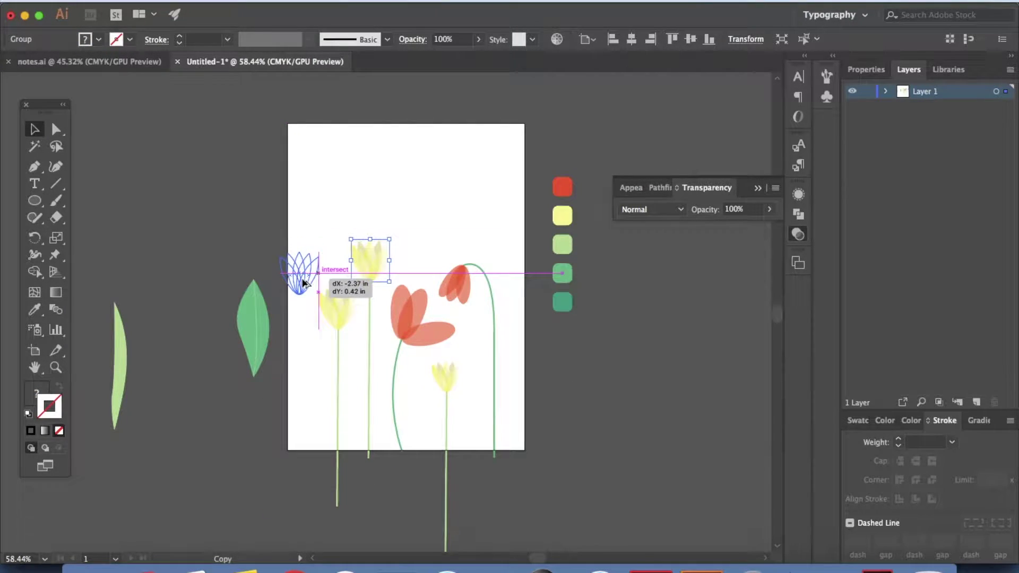
{"action": "left_click_drag", "start_coordinate": [370, 336], "coordinate": [300, 346]}
{"action": "left_click", "coordinate": [485, 376]}
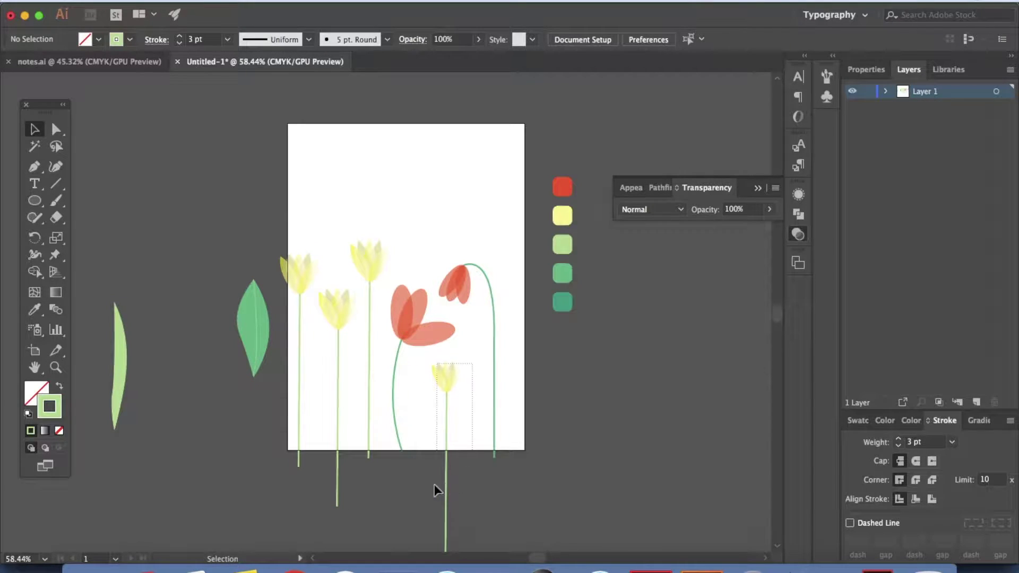
Step: Add a copy of the small yellow flower and its stem at the page's right edge, higher than the original
{"action": "left_click_drag", "start_coordinate": [437, 489], "coordinate": [448, 480]}
{"action": "left_click_drag", "start_coordinate": [446, 417], "coordinate": [519, 325]}
{"action": "left_click_drag", "start_coordinate": [530, 267], "coordinate": [515, 316]}
{"action": "left_click", "coordinate": [586, 447]}
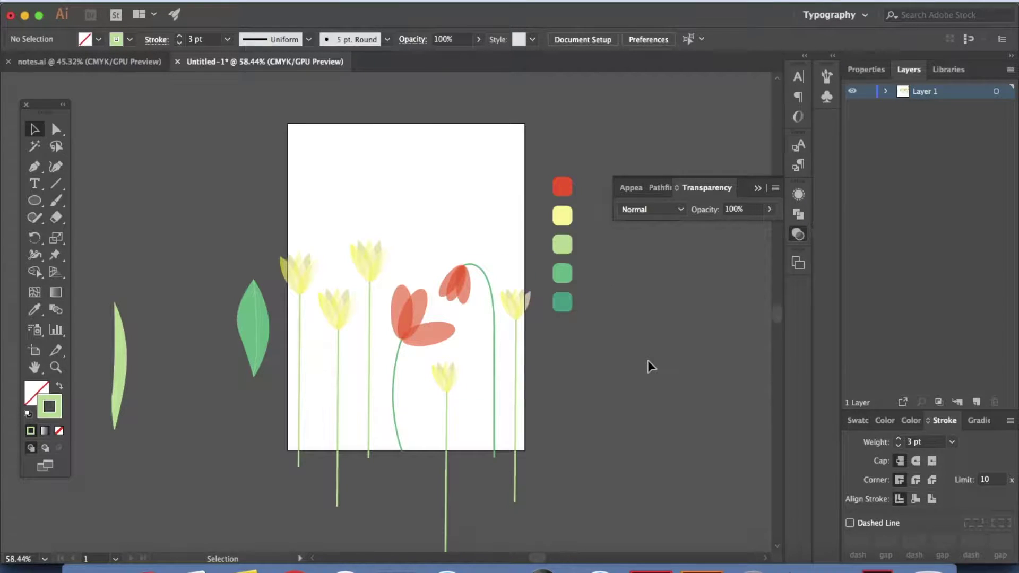
Step: Move the green veined leaf outside the page's right edge and duplicate it into a row of three leaves
{"action": "left_click", "coordinate": [250, 321]}
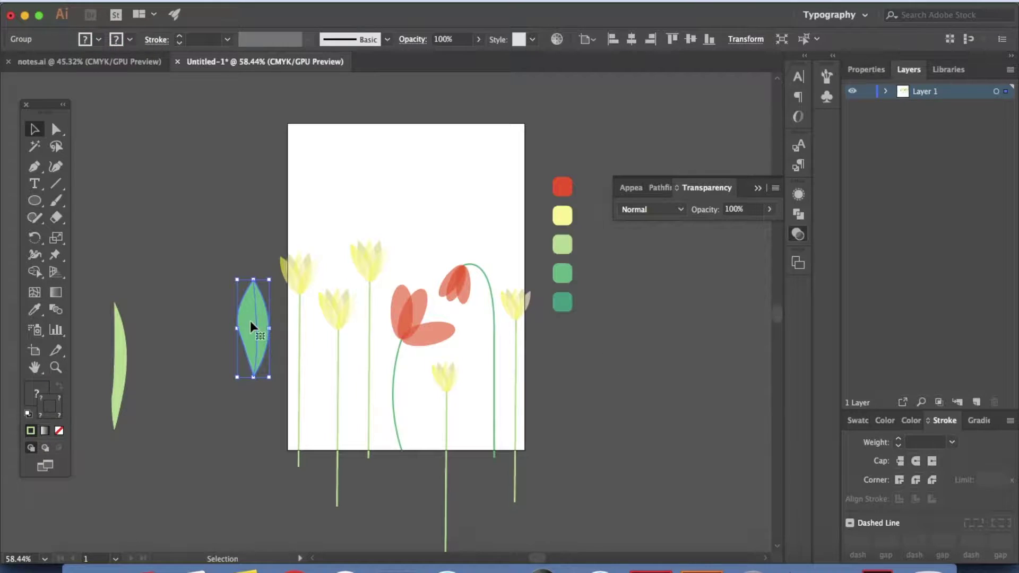
{"action": "left_click_drag", "start_coordinate": [262, 326], "coordinate": [681, 383]}
{"action": "left_click", "coordinate": [704, 440]}
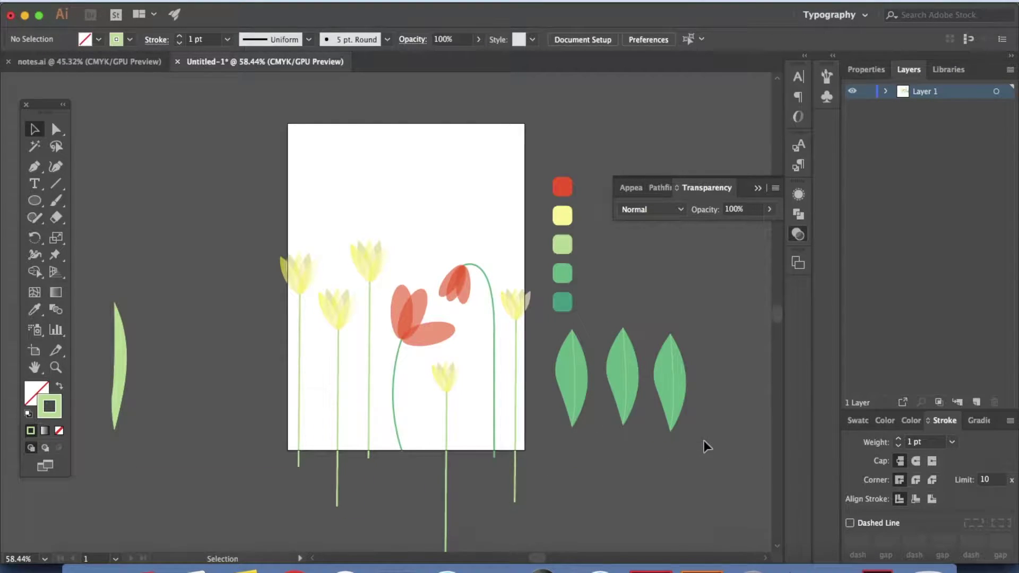
Step: Place one veined leaf at the foot of the open red flower's stem, scaled down and tilted to the right
{"action": "left_click_drag", "start_coordinate": [575, 390], "coordinate": [423, 404]}
{"action": "left_click_drag", "start_coordinate": [436, 349], "coordinate": [443, 383]}
{"action": "left_click_drag", "start_coordinate": [415, 424], "coordinate": [419, 427]}
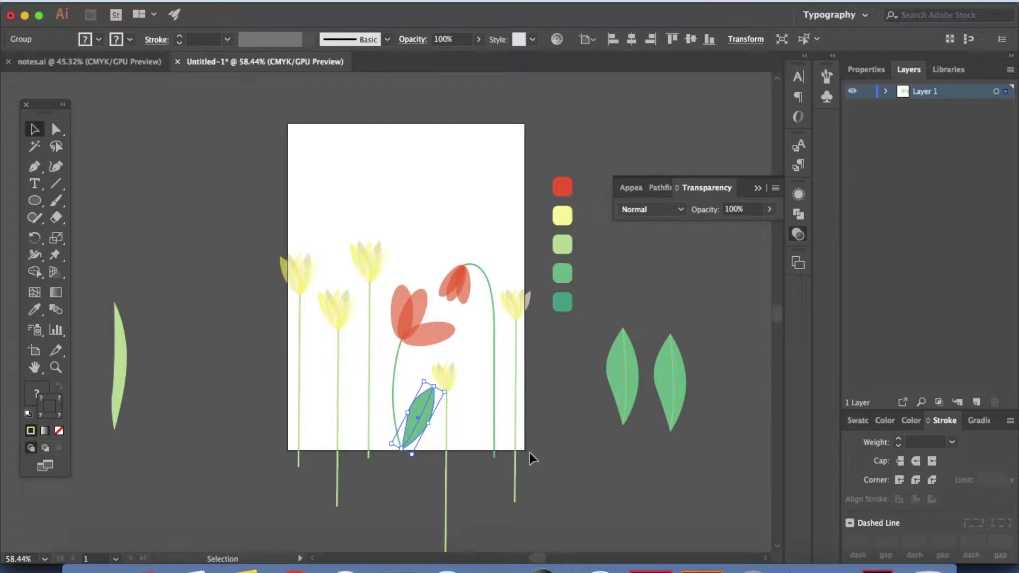
{"action": "left_click", "coordinate": [530, 452]}
Step: Paste a copy of the leaf in front, reflect it vertically and place it slightly higher on the stem's left side
{"action": "left_click", "coordinate": [418, 413]}
{"action": "key", "text": "super+c"}
{"action": "key", "text": "super+f"}
{"action": "right_click", "coordinate": [423, 415]}
{"action": "mouse_move", "coordinate": [486, 480]}
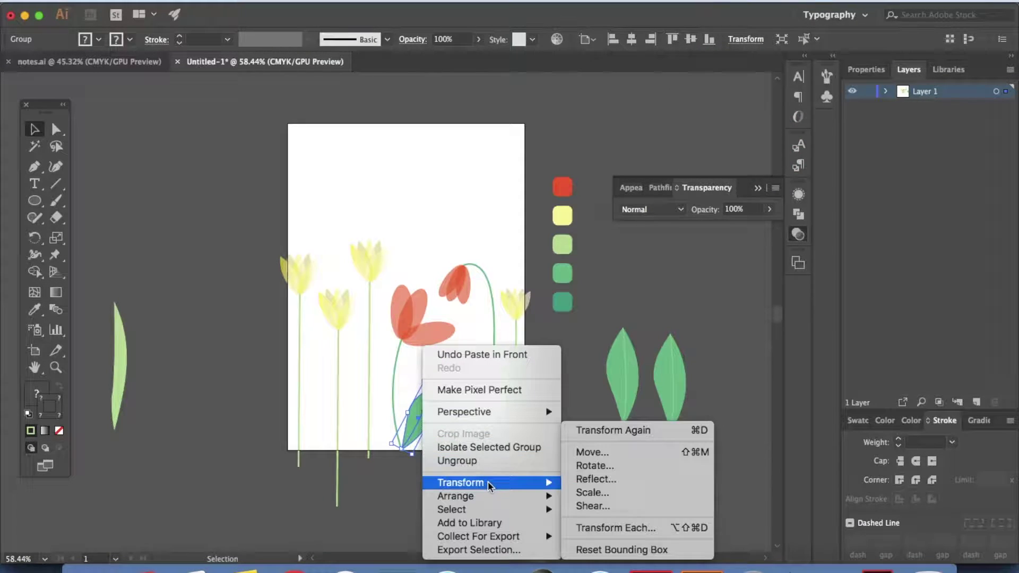
{"action": "left_click", "coordinate": [587, 482]}
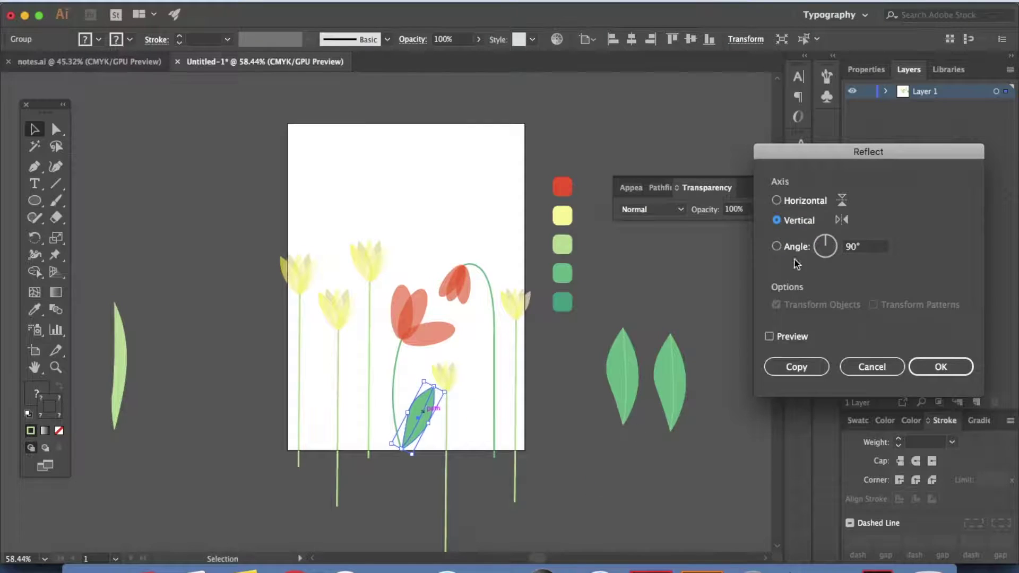
{"action": "left_click", "coordinate": [940, 367]}
{"action": "left_click_drag", "start_coordinate": [424, 428], "coordinate": [383, 410]}
{"action": "key", "text": "super+shift+a"}
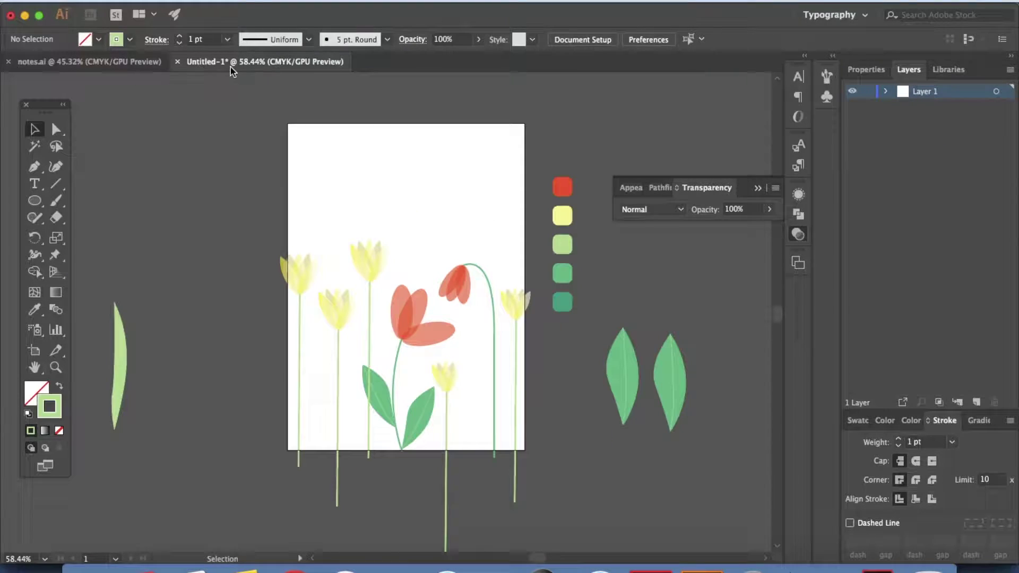
Step: Bring the left leaf of the open red flower to the front
{"action": "left_click", "coordinate": [384, 383]}
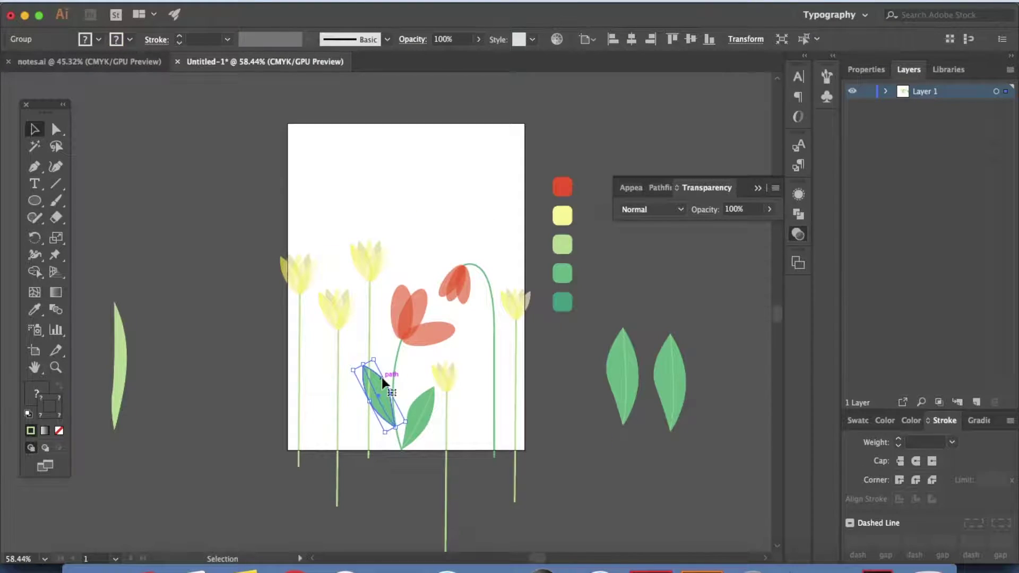
{"action": "key", "text": "super+shift+bracketright"}
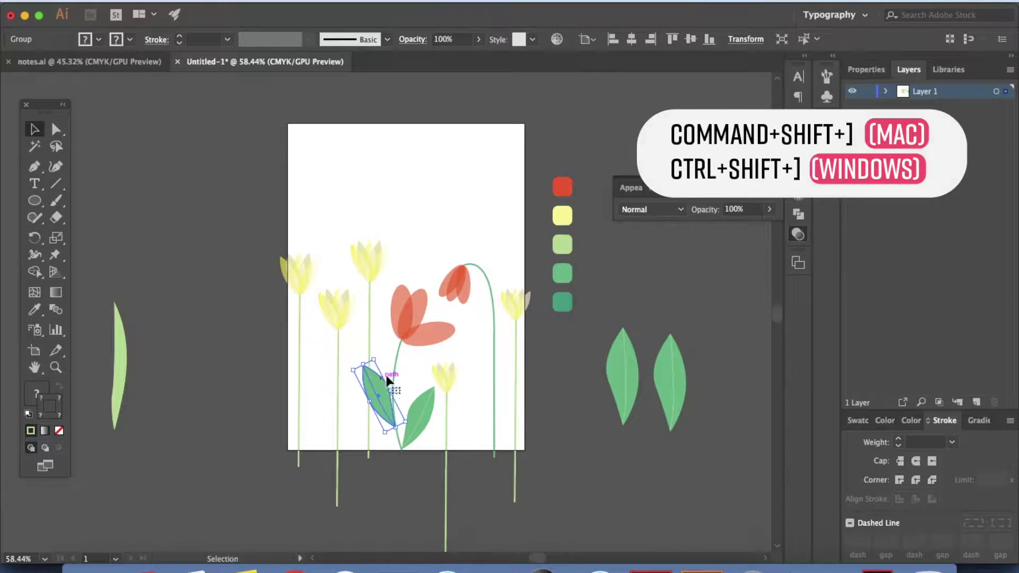
{"action": "left_click", "coordinate": [644, 466]}
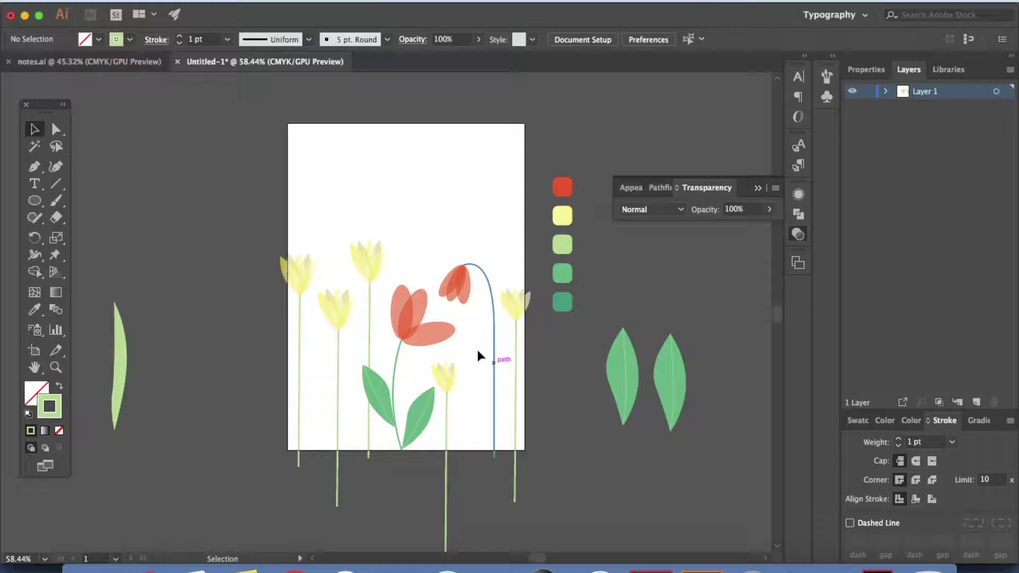
Step: Scale down a second veined leaf and tilt it right at the foot of the drooping red flower's stem
{"action": "left_click", "coordinate": [629, 391]}
{"action": "left_click_drag", "start_coordinate": [640, 326], "coordinate": [628, 360]}
{"action": "left_click_drag", "start_coordinate": [623, 402], "coordinate": [507, 420]}
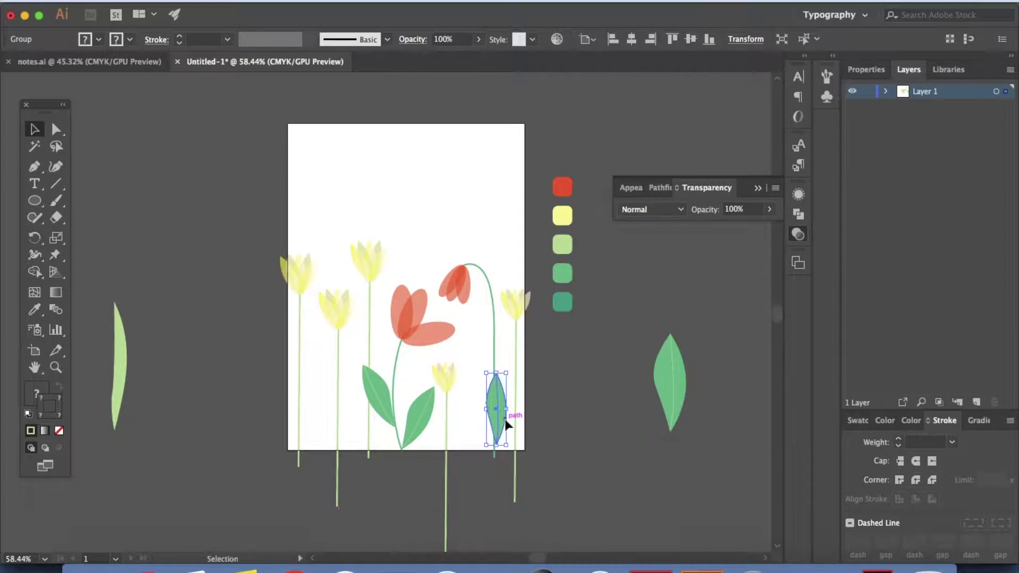
{"action": "left_click_drag", "start_coordinate": [512, 369], "coordinate": [539, 386]}
{"action": "left_click_drag", "start_coordinate": [498, 419], "coordinate": [515, 427]}
{"action": "left_click_drag", "start_coordinate": [537, 385], "coordinate": [531, 397]}
{"action": "left_click", "coordinate": [573, 427]}
Step: Make a vertically reflected copy of that leaf and place it higher on the left side of the drooping flower's stem
{"action": "left_click", "coordinate": [506, 432]}
{"action": "right_click", "coordinate": [508, 431]}
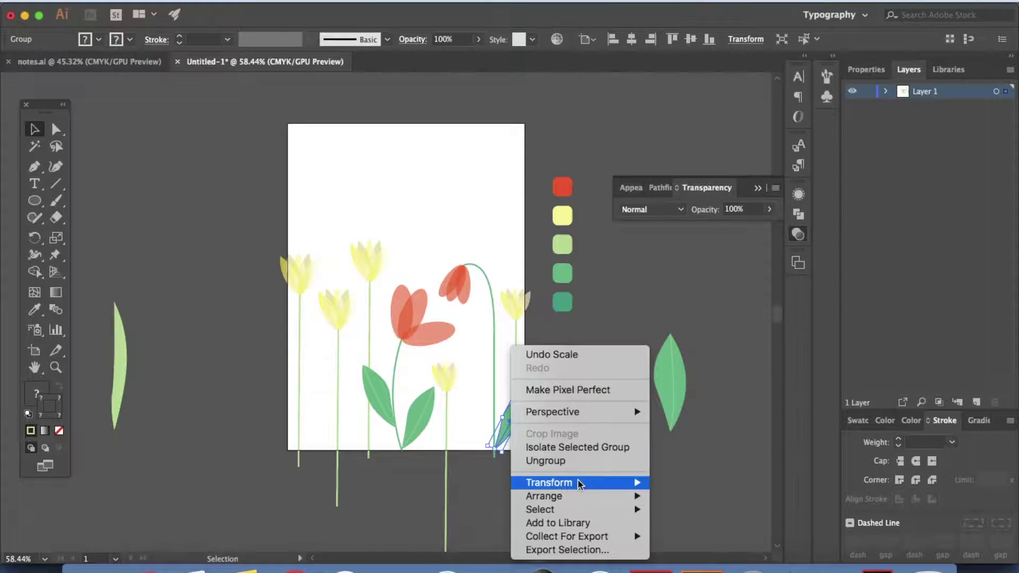
{"action": "mouse_move", "coordinate": [581, 483]}
{"action": "left_click", "coordinate": [689, 478]}
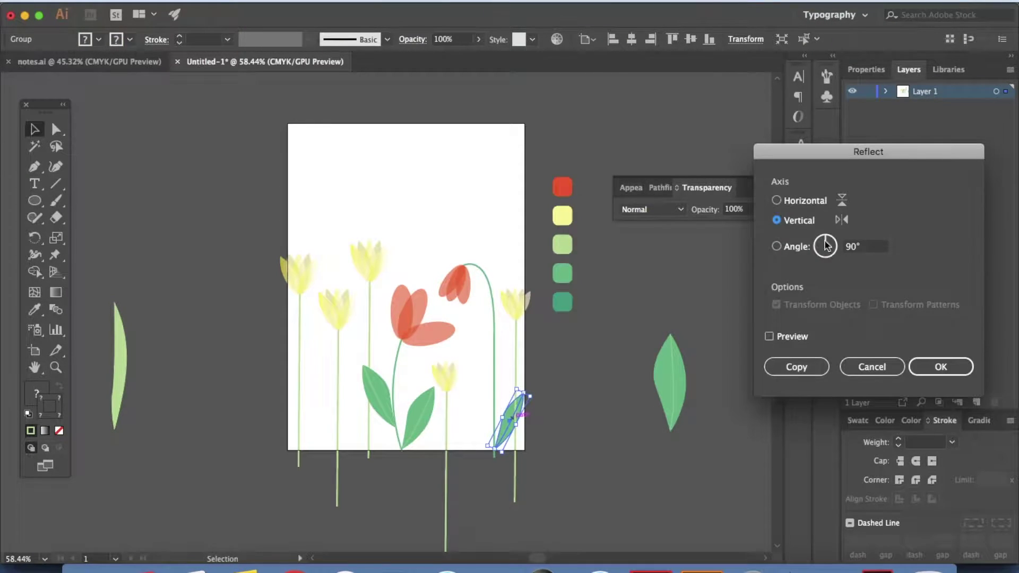
{"action": "left_click", "coordinate": [803, 381]}
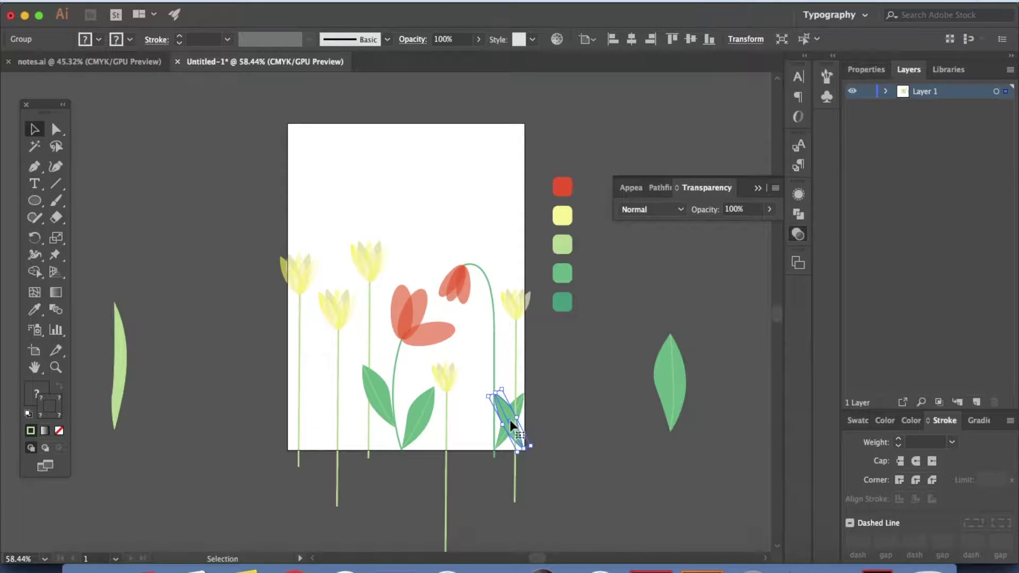
{"action": "left_click_drag", "start_coordinate": [511, 425], "coordinate": [479, 395]}
{"action": "left_click_drag", "start_coordinate": [471, 359], "coordinate": [467, 434]}
{"action": "left_click", "coordinate": [494, 403]}
Step: Add three smaller leaf copies along the upper part of the drooping flower's stem, two on the left and one on the right
{"action": "scroll", "coordinate": [487, 360], "scroll_direction": "up", "scroll_amount": 5}
{"action": "scroll", "coordinate": [466, 435], "scroll_direction": "down", "scroll_amount": 3}
{"action": "left_click_drag", "start_coordinate": [557, 241], "coordinate": [556, 419]}
{"action": "scroll", "coordinate": [644, 436], "scroll_direction": "down", "scroll_amount": 1}
{"action": "left_click", "coordinate": [644, 436]}
{"action": "left_click_drag", "start_coordinate": [554, 366], "coordinate": [591, 265]}
{"action": "left_click", "coordinate": [727, 364]}
{"action": "scroll", "coordinate": [728, 364], "scroll_direction": "down", "scroll_amount": 3}
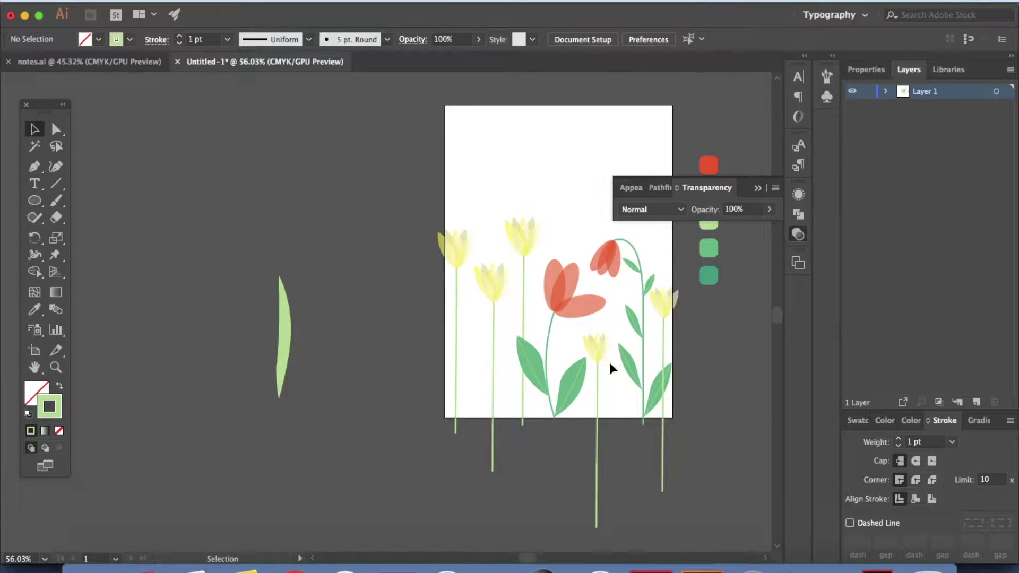
Step: Place the long light-green leaf on the right side of the leftmost yellow flower's stem, tilted to the right
{"action": "left_click_drag", "start_coordinate": [280, 334], "coordinate": [465, 282]}
{"action": "left_click_drag", "start_coordinate": [473, 222], "coordinate": [484, 225]}
{"action": "left_click_drag", "start_coordinate": [466, 291], "coordinate": [471, 317]}
Step: Place a vertically reflected copy of the long leaf on the leftmost stem's left side and a smaller copy at its foot
{"action": "scroll", "coordinate": [381, 365], "scroll_direction": "up", "scroll_amount": 2}
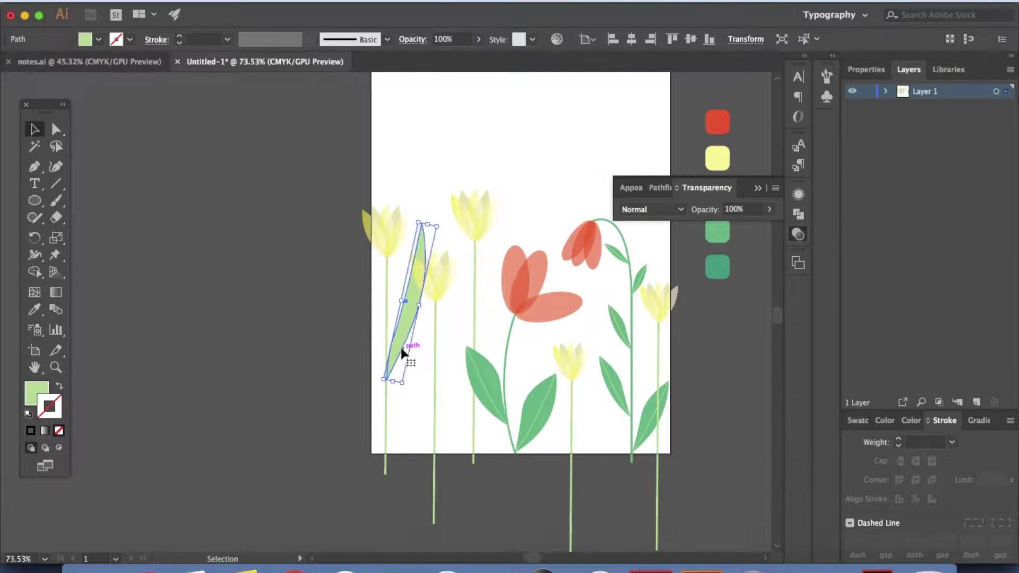
{"action": "right_click", "coordinate": [402, 335]}
{"action": "mouse_move", "coordinate": [462, 483]}
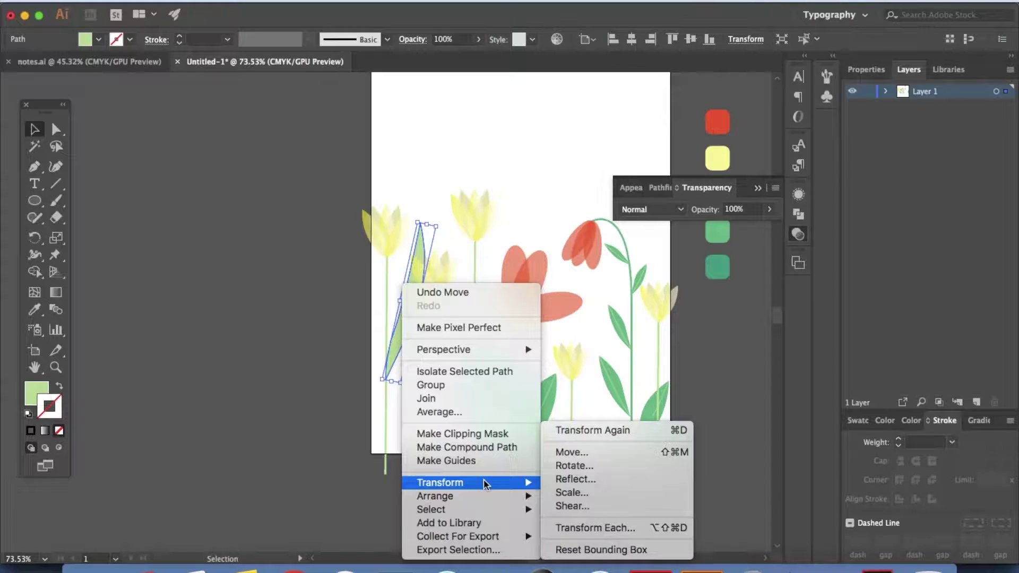
{"action": "left_click", "coordinate": [571, 478]}
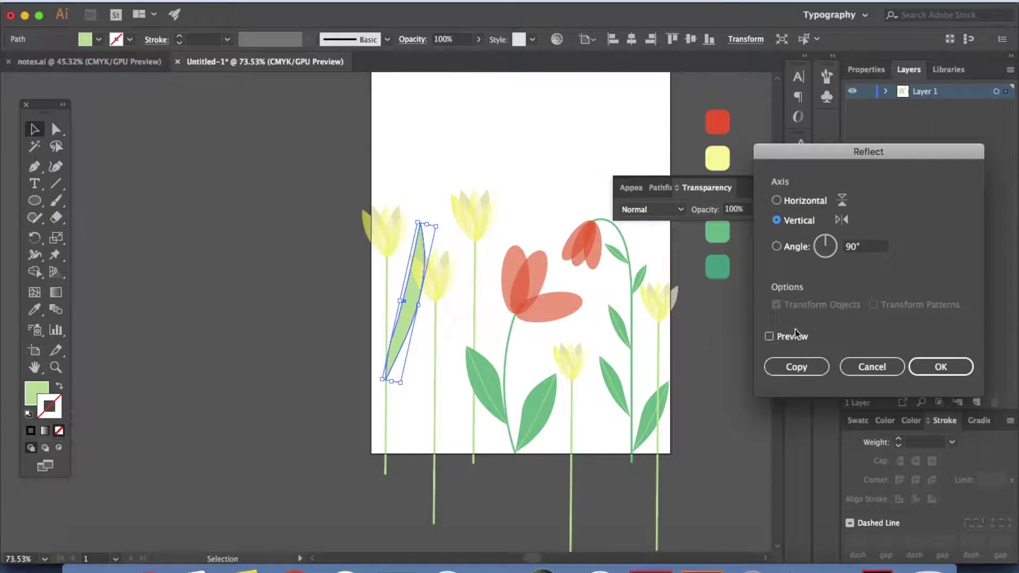
{"action": "left_click", "coordinate": [817, 369]}
{"action": "left_click_drag", "start_coordinate": [412, 339], "coordinate": [374, 283]}
{"action": "left_click", "coordinate": [300, 341]}
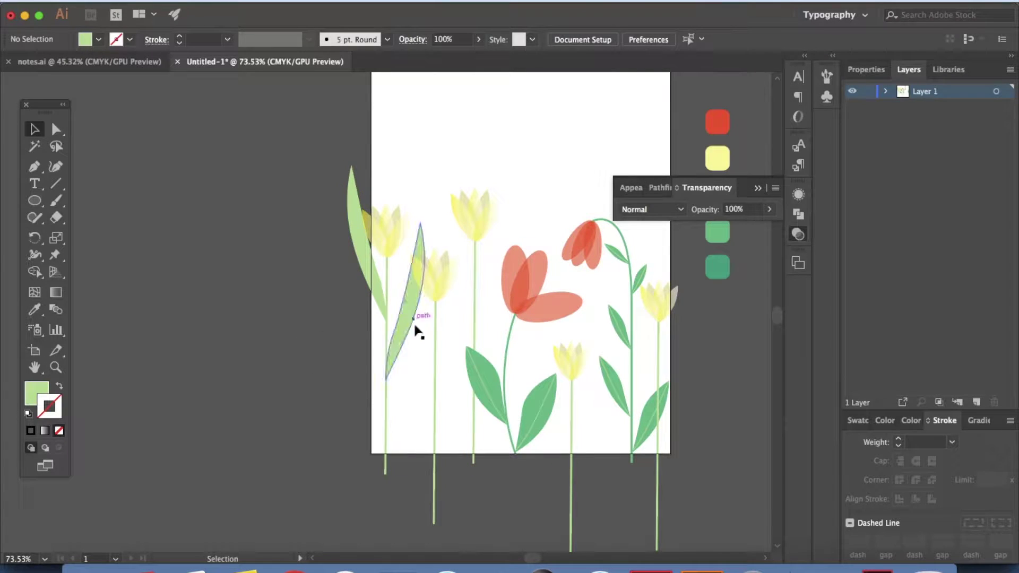
{"action": "left_click_drag", "start_coordinate": [367, 260], "coordinate": [371, 371]}
{"action": "left_click", "coordinate": [368, 518]}
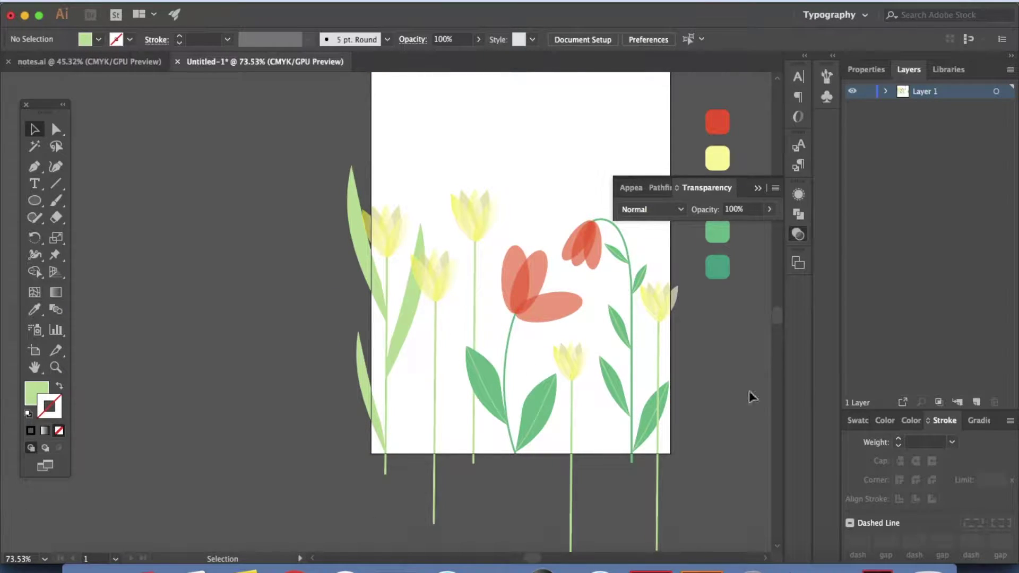
Step: Copy the long light-green leaf to the second yellow flower's stem, reflect it vertically and set it low on the left side
{"action": "left_click_drag", "start_coordinate": [409, 336], "coordinate": [455, 411]}
{"action": "right_click", "coordinate": [456, 411]}
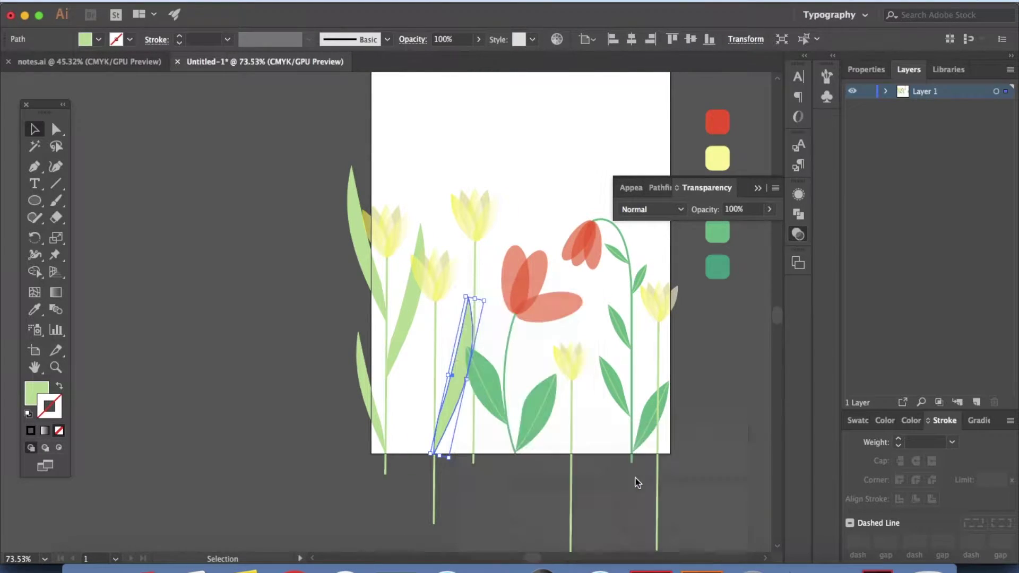
{"action": "left_click", "coordinate": [632, 482]}
{"action": "left_click", "coordinate": [909, 359]}
{"action": "left_click_drag", "start_coordinate": [419, 405], "coordinate": [424, 461]}
{"action": "key", "text": "super+shift+a"}
Step: Copy the right-leaning long leaf onto the right side of the third yellow flower's stem
{"action": "left_click", "coordinate": [411, 323]}
{"action": "left_click_drag", "start_coordinate": [412, 321], "coordinate": [493, 295]}
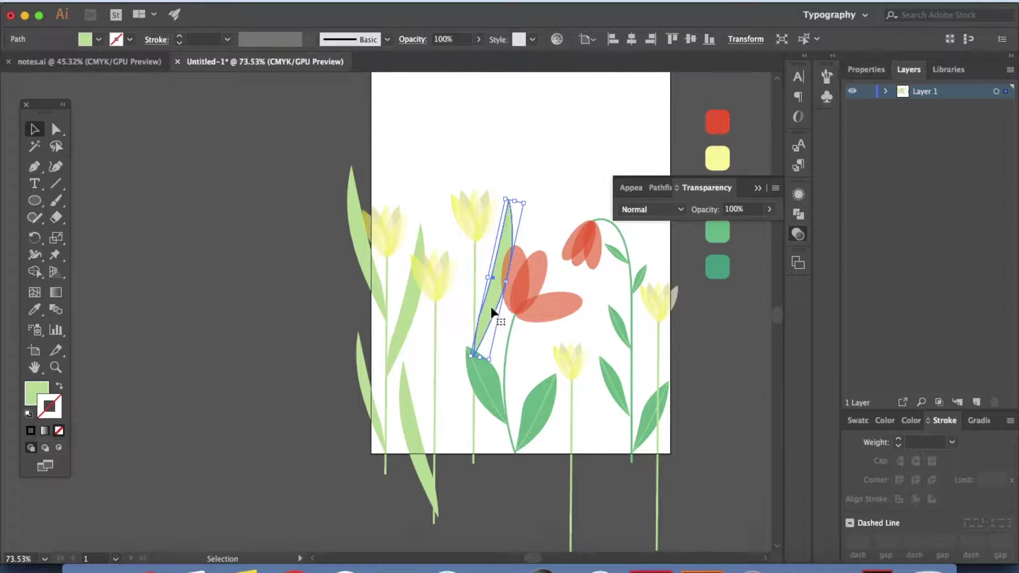
{"action": "key", "text": "super+shift+a"}
Step: Draw a small light-green five-pointed star in the empty area above the flowers
{"action": "scroll", "coordinate": [714, 332], "scroll_direction": "right", "scroll_amount": 3}
{"action": "scroll", "coordinate": [714, 332], "scroll_direction": "up", "scroll_amount": 1}
{"action": "scroll", "coordinate": [714, 332], "scroll_direction": "up", "scroll_amount": 2}
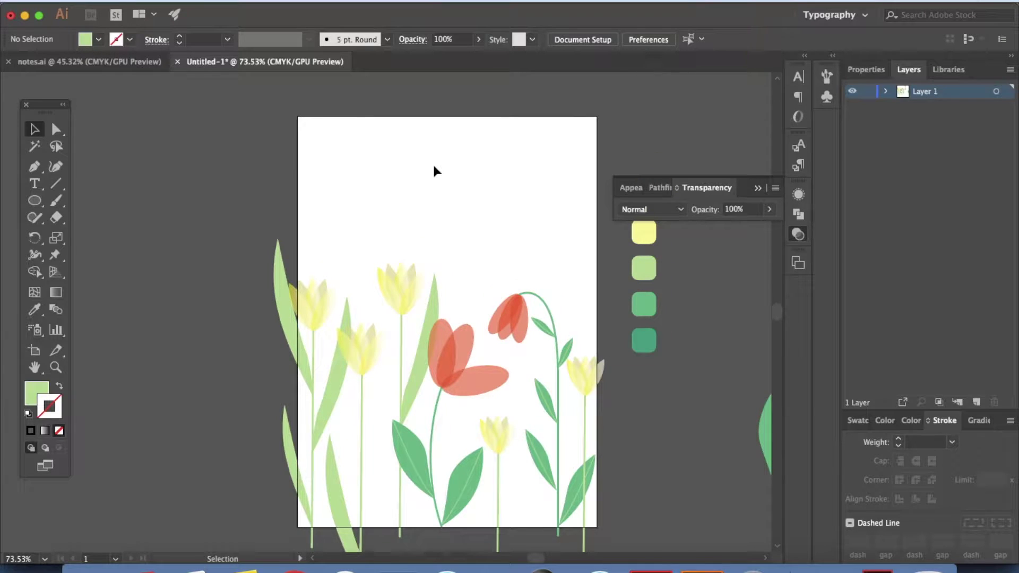
{"action": "left_click_drag", "start_coordinate": [36, 204], "coordinate": [89, 271]}
{"action": "left_click_drag", "start_coordinate": [454, 190], "coordinate": [473, 207]}
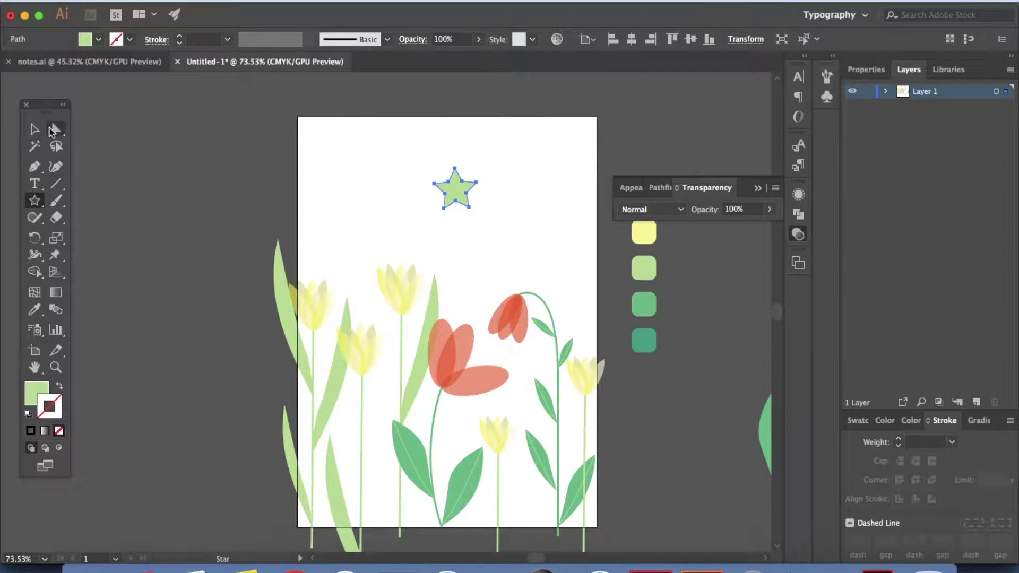
Step: Round all the star's corners to 0.14 in so it becomes a soft five-petal blossom shape
{"action": "left_click", "coordinate": [56, 132]}
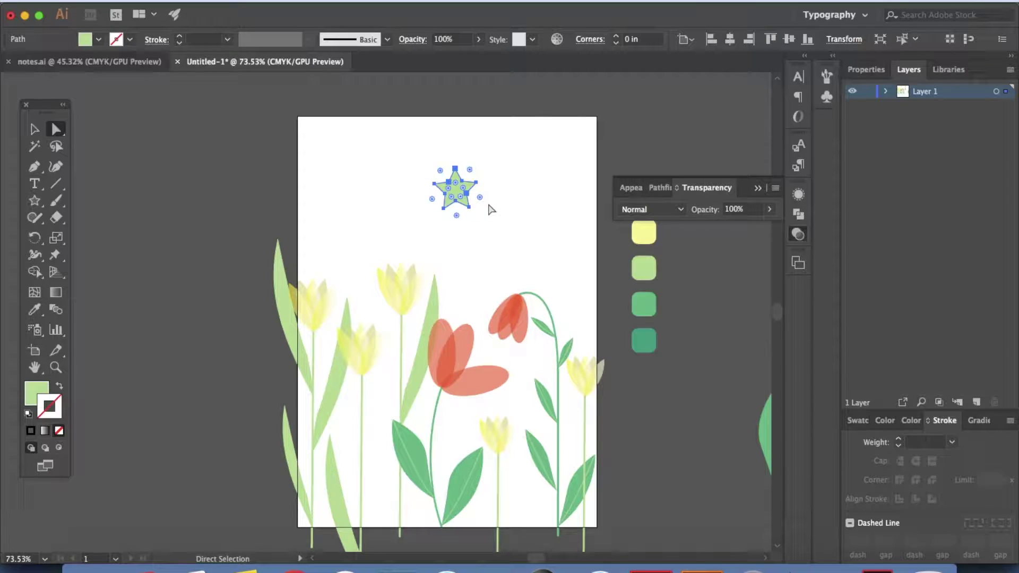
{"action": "scroll", "coordinate": [488, 208], "scroll_direction": "up", "scroll_amount": 5}
{"action": "left_click_drag", "start_coordinate": [438, 204], "coordinate": [456, 218]}
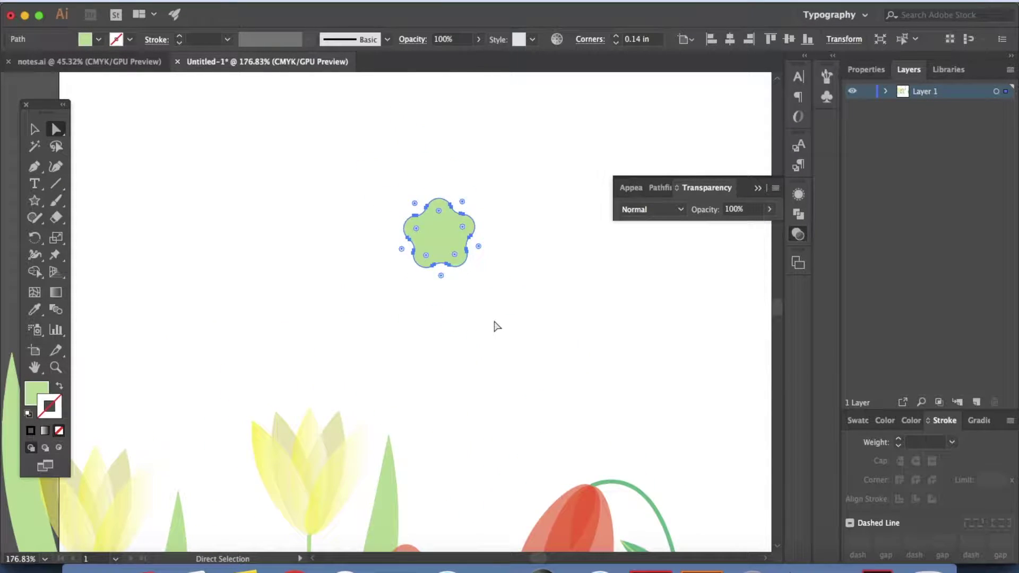
Step: Recolour the rounded star blossom with the pale yellow palette swatch
{"action": "scroll", "coordinate": [496, 326], "scroll_direction": "down", "scroll_amount": 5}
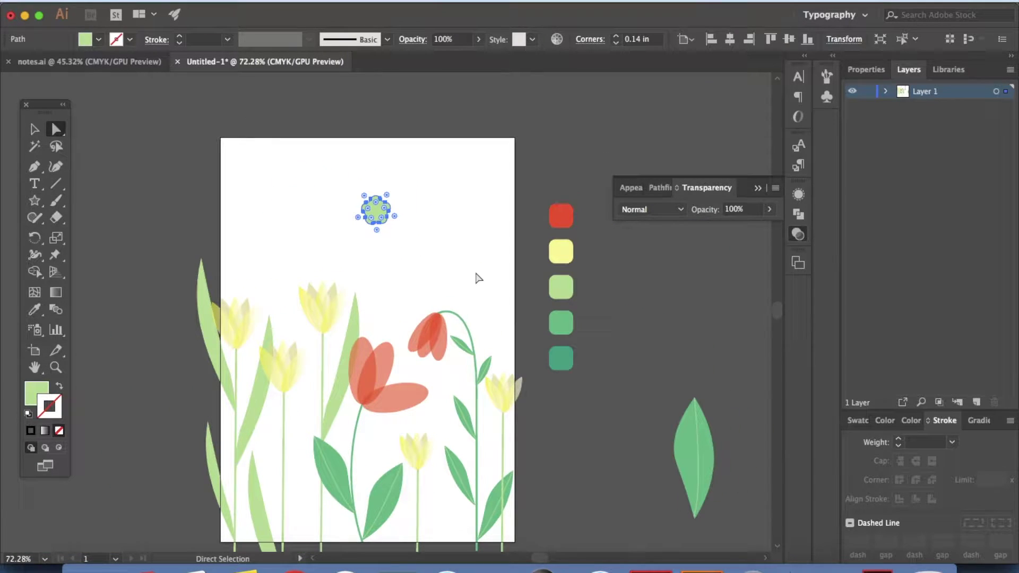
{"action": "key", "text": "i"}
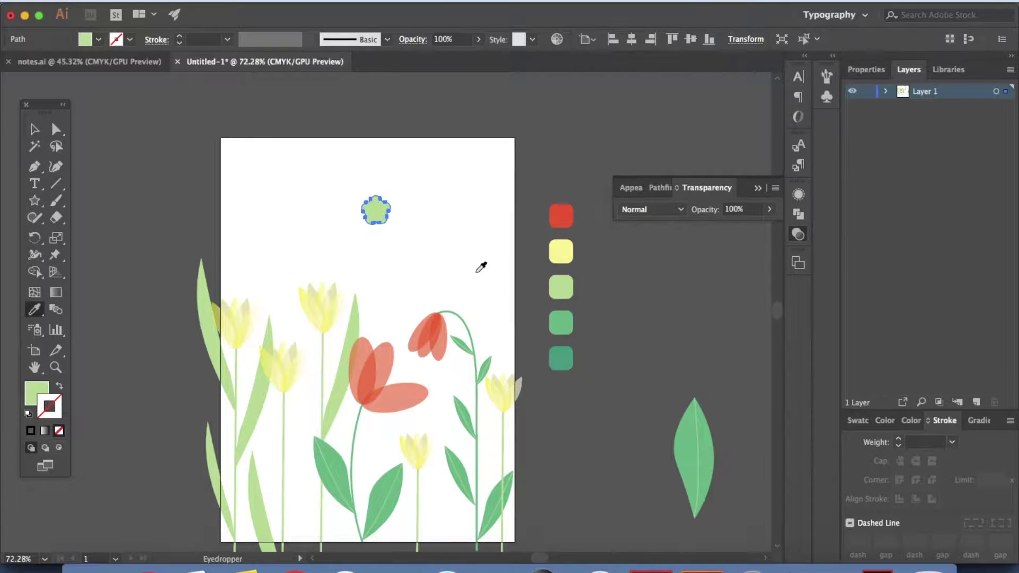
{"action": "left_click", "coordinate": [566, 250]}
{"action": "left_click", "coordinate": [34, 130]}
{"action": "left_click", "coordinate": [372, 234]}
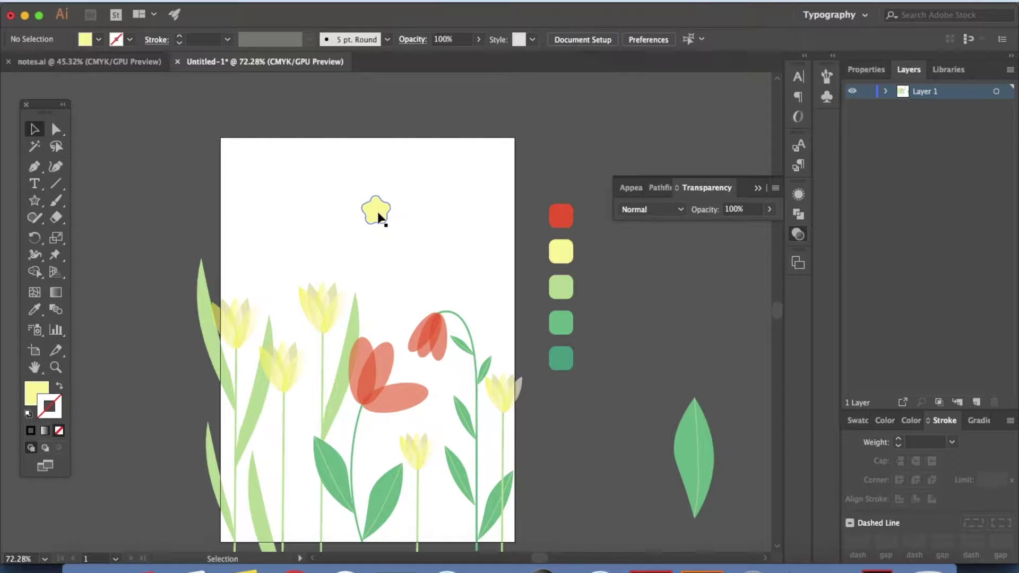
Step: Scatter smaller copies of the yellow blossom in varied sizes above and between the flowers and stems
{"action": "left_click_drag", "start_coordinate": [379, 217], "coordinate": [285, 273]}
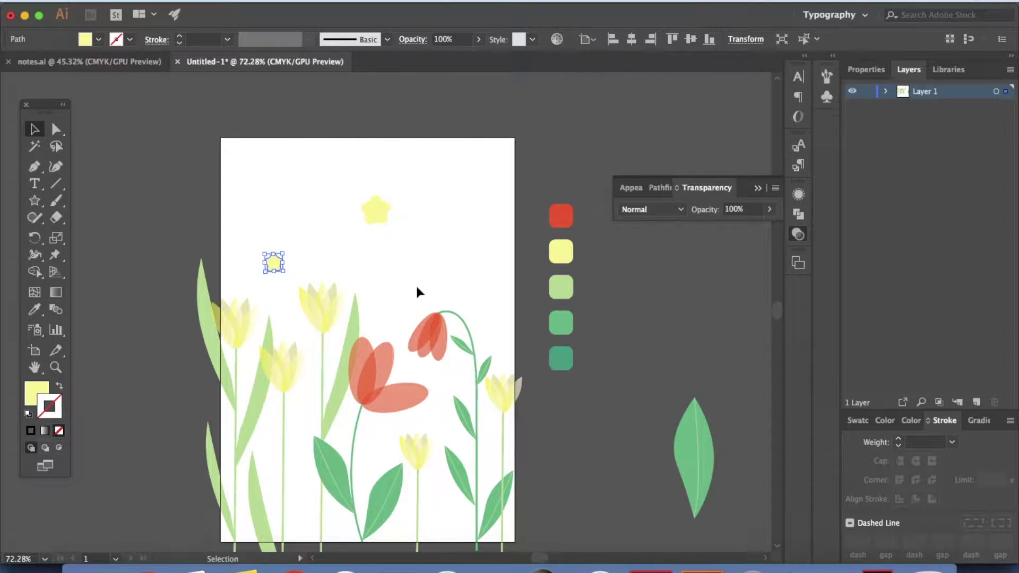
{"action": "left_click_drag", "start_coordinate": [272, 264], "coordinate": [303, 412]}
{"action": "left_click_drag", "start_coordinate": [276, 270], "coordinate": [472, 283]}
{"action": "scroll", "coordinate": [441, 379], "scroll_direction": "up", "scroll_amount": 2}
{"action": "scroll", "coordinate": [434, 399], "scroll_direction": "down", "scroll_amount": 3}
{"action": "left_click_drag", "start_coordinate": [316, 408], "coordinate": [287, 244]}
{"action": "left_click_drag", "start_coordinate": [448, 375], "coordinate": [340, 505]}
{"action": "left_click", "coordinate": [566, 517]}
{"action": "scroll", "coordinate": [567, 518], "scroll_direction": "left", "scroll_amount": 3}
{"action": "scroll", "coordinate": [566, 517], "scroll_direction": "down", "scroll_amount": 1}
{"action": "scroll", "coordinate": [566, 514], "scroll_direction": "down", "scroll_amount": 1}
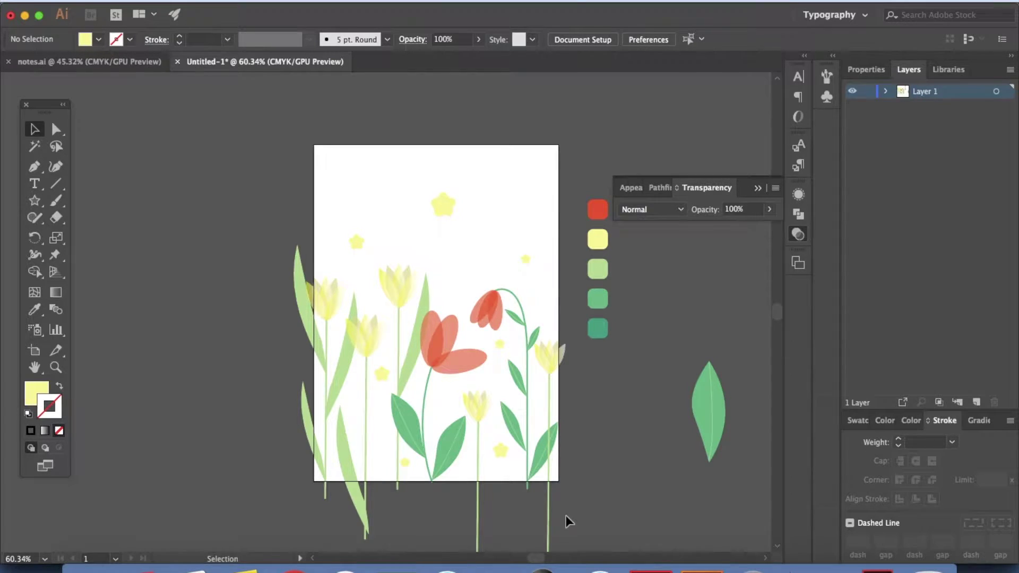
Step: Lock Layer 1, add a new layer above it and draw a rounded rectangle just inside the page edges
{"action": "left_click", "coordinate": [976, 399]}
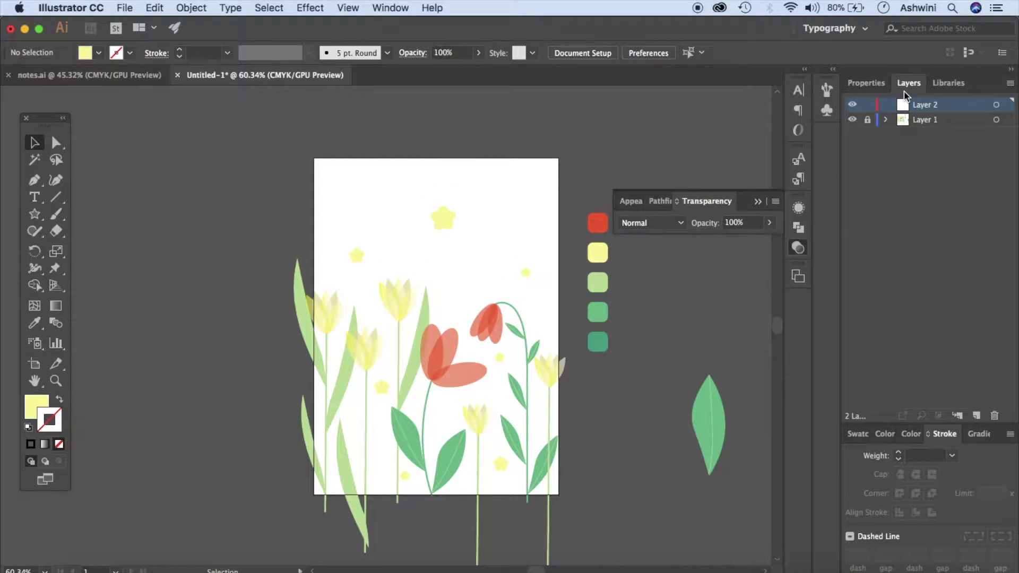
{"action": "left_click", "coordinate": [390, 7]}
{"action": "left_click", "coordinate": [390, 8]}
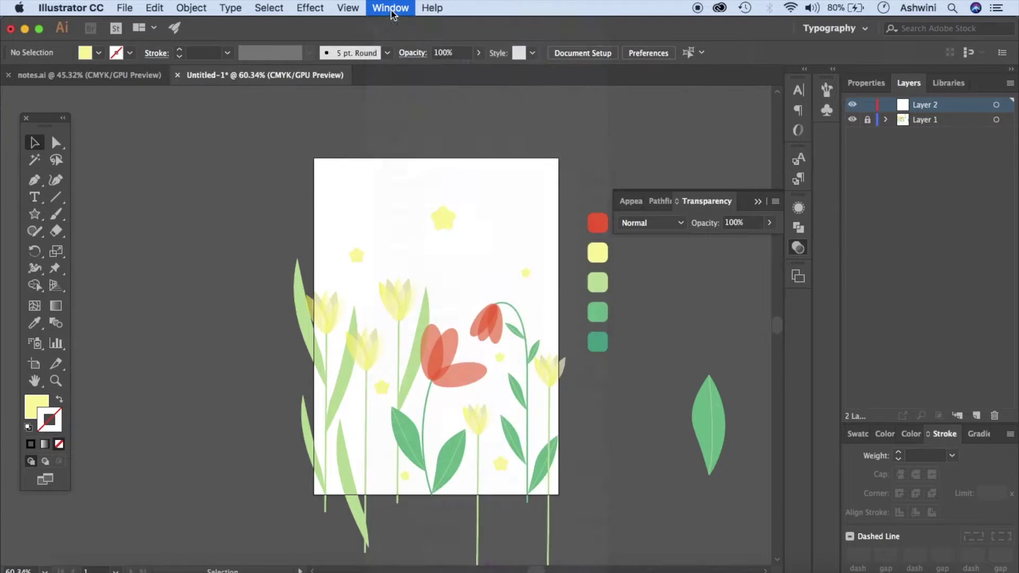
{"action": "left_click_drag", "start_coordinate": [34, 203], "coordinate": [112, 216]}
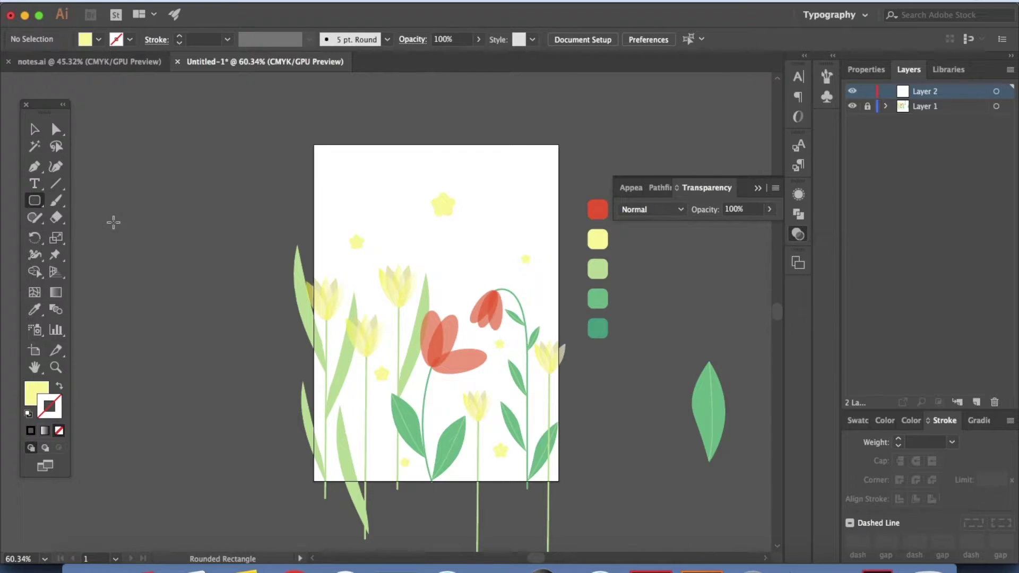
{"action": "left_click_drag", "start_coordinate": [320, 152], "coordinate": [553, 475]}
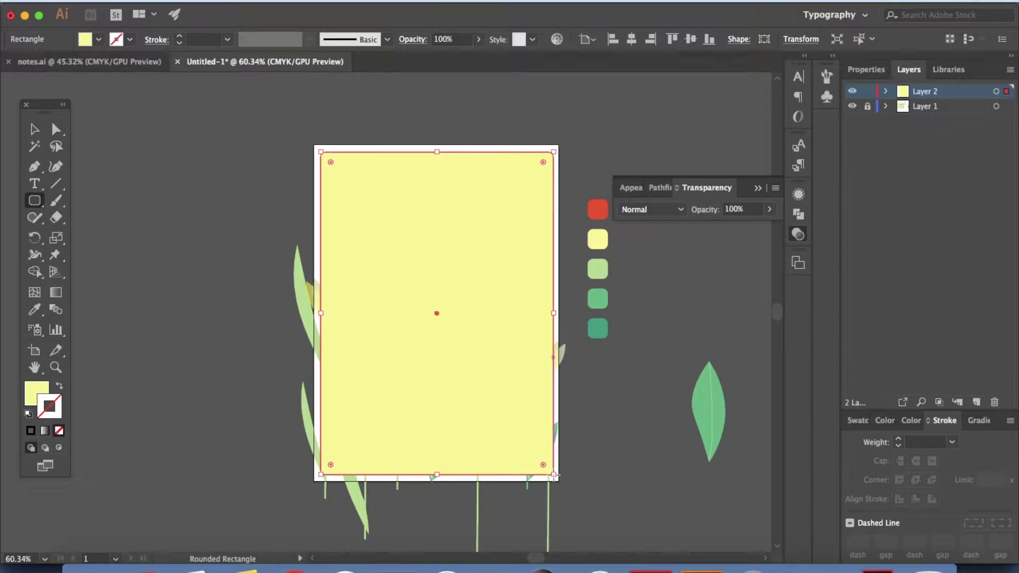
Step: Turn the rounded rectangle into an unfilled frame with a 1 pt outline in the medium green of the palette's fourth swatch
{"action": "left_click", "coordinate": [60, 385]}
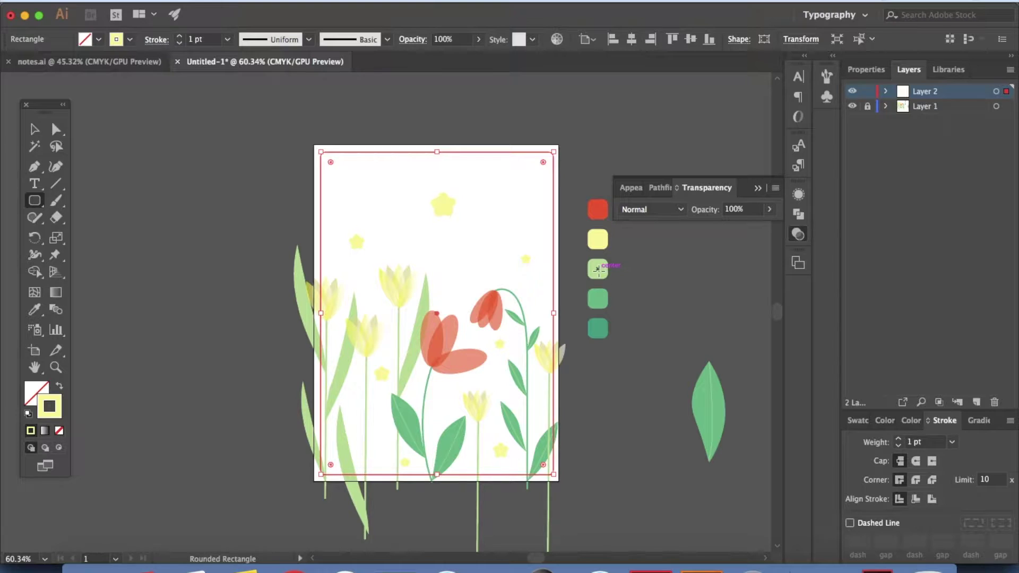
{"action": "key", "text": "i"}
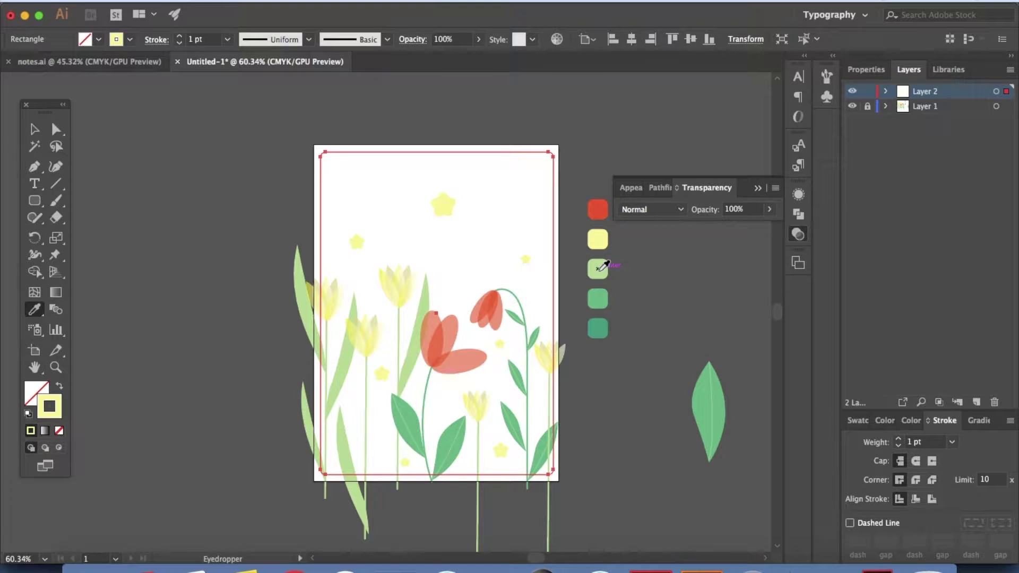
{"action": "left_click", "coordinate": [600, 298]}
{"action": "left_click", "coordinate": [60, 387]}
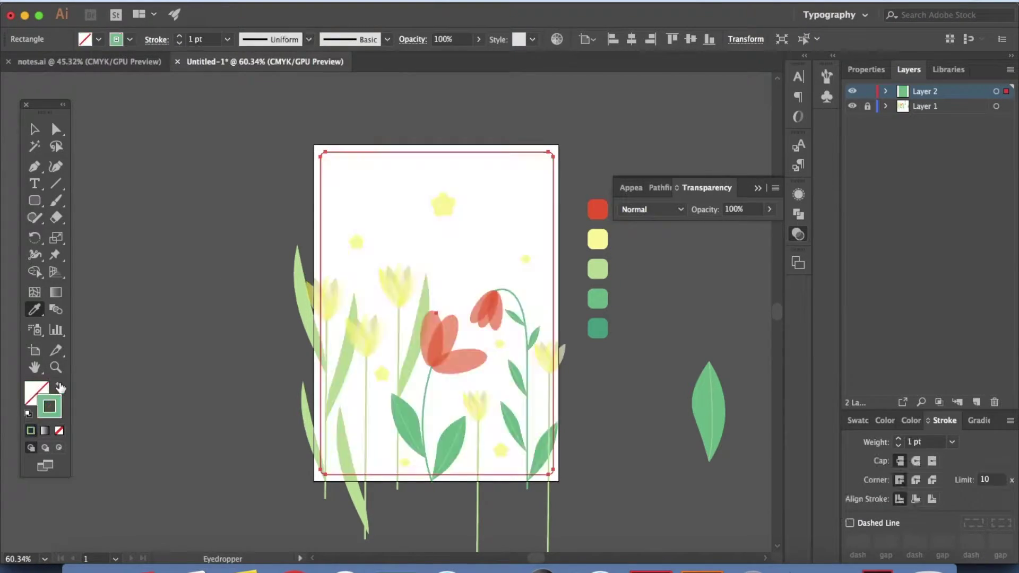
{"action": "key", "text": "v"}
{"action": "left_click", "coordinate": [481, 214]}
{"action": "scroll", "coordinate": [481, 214], "scroll_direction": "up", "scroll_amount": 3}
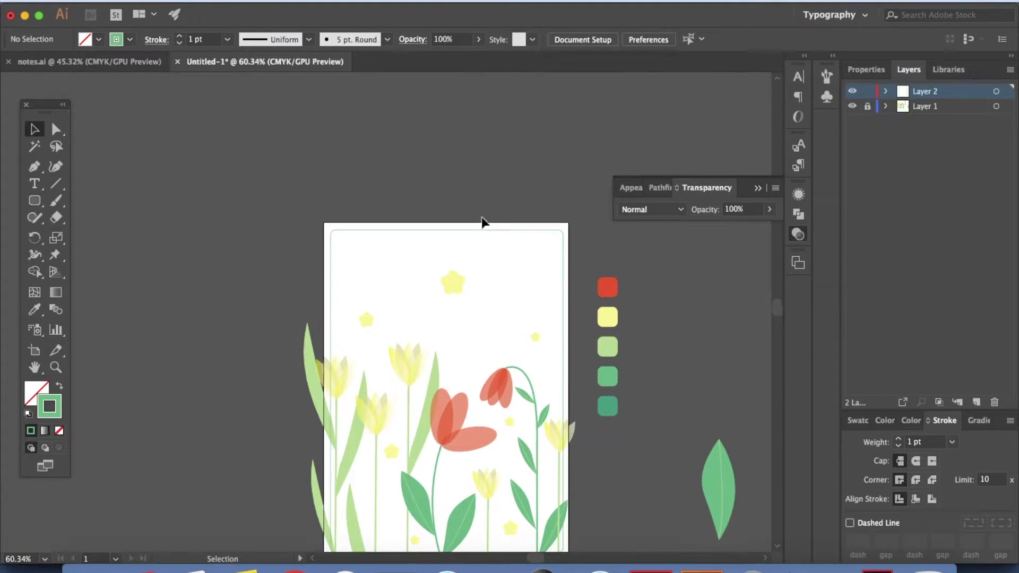
{"action": "scroll", "coordinate": [481, 195], "scroll_direction": "up", "scroll_amount": 3}
{"action": "scroll", "coordinate": [482, 195], "scroll_direction": "down", "scroll_amount": 2}
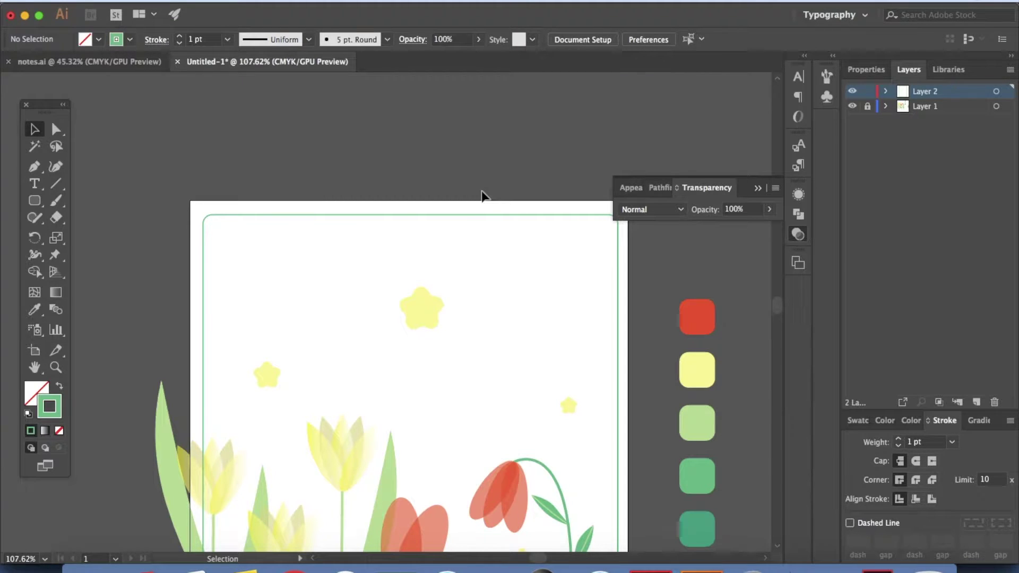
{"action": "scroll", "coordinate": [482, 195], "scroll_direction": "down", "scroll_amount": 1}
{"action": "scroll", "coordinate": [481, 195], "scroll_direction": "down", "scroll_amount": 3}
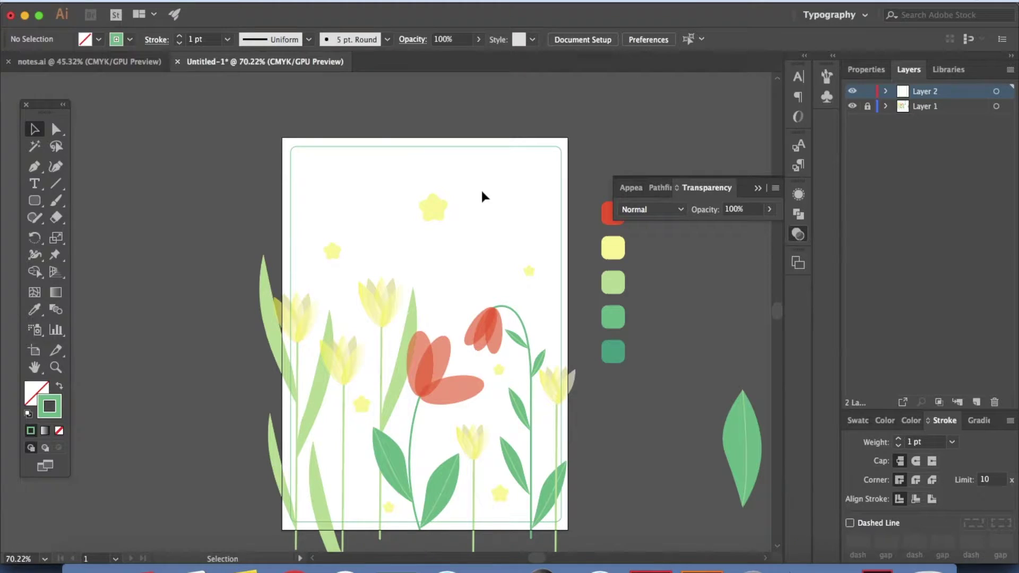
Step: Add the point text "Notes" at the top centre of the page, just inside the frame
{"action": "left_click", "coordinate": [34, 184]}
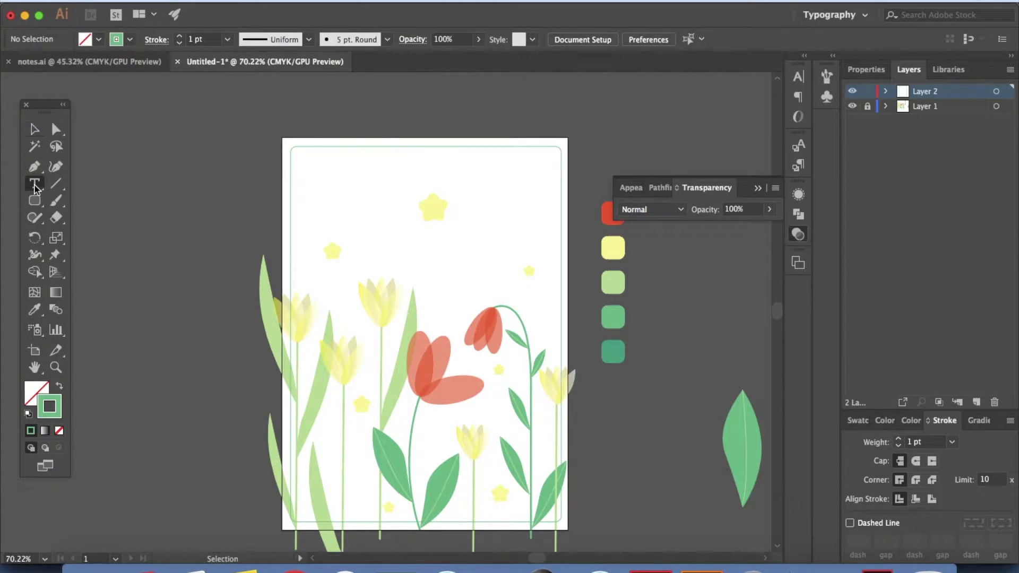
{"action": "left_click", "coordinate": [409, 152]}
{"action": "type", "text": "Notes"}
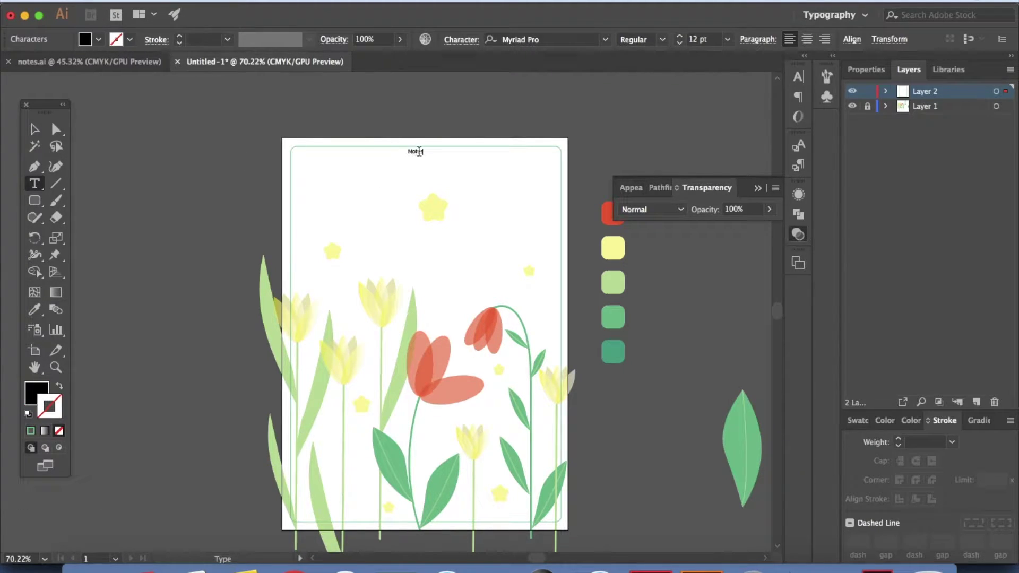
Step: Set the "Notes" title in Myriad Std Tilt at 50 pt and move it down just inside the frame's upper edge
{"action": "scroll", "coordinate": [418, 151], "scroll_direction": "up", "scroll_amount": 3}
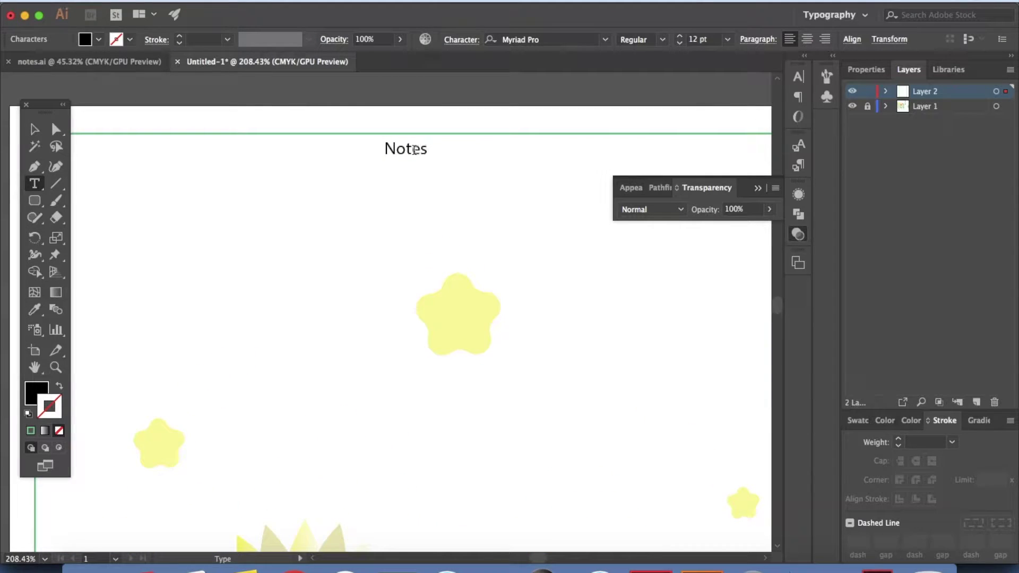
{"action": "double_click", "coordinate": [413, 149]}
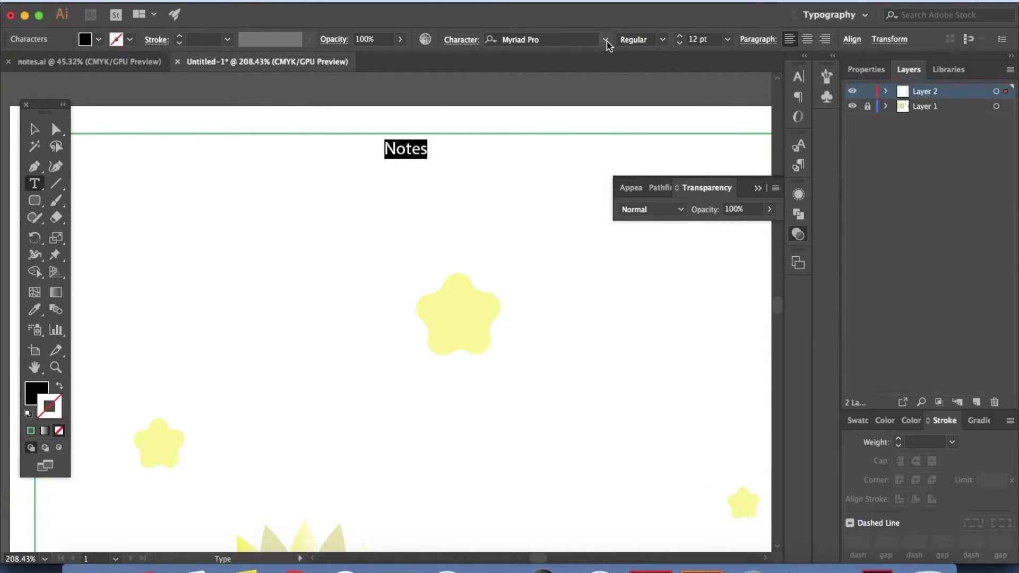
{"action": "left_click", "coordinate": [605, 40]}
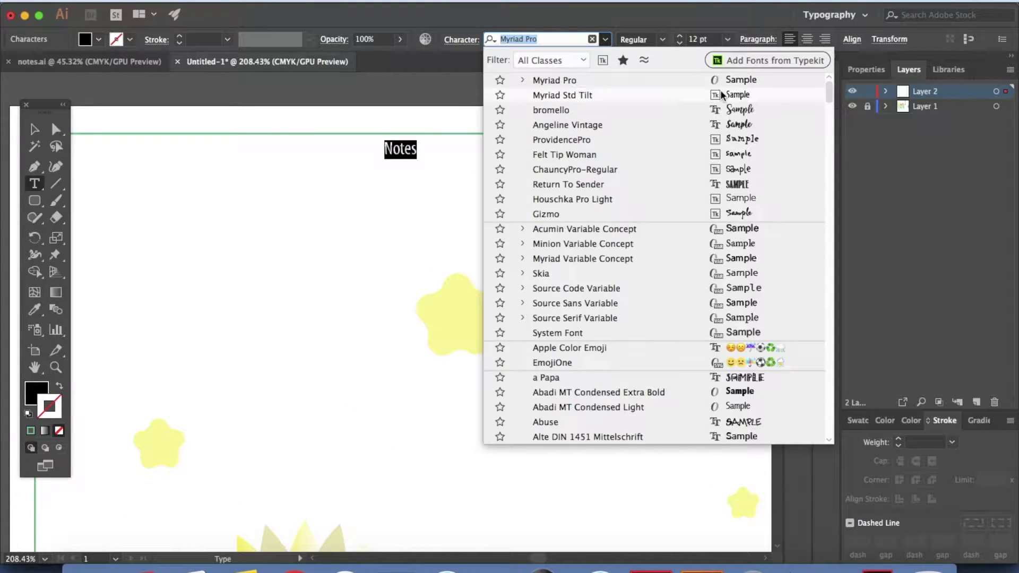
{"action": "left_click", "coordinate": [562, 95]}
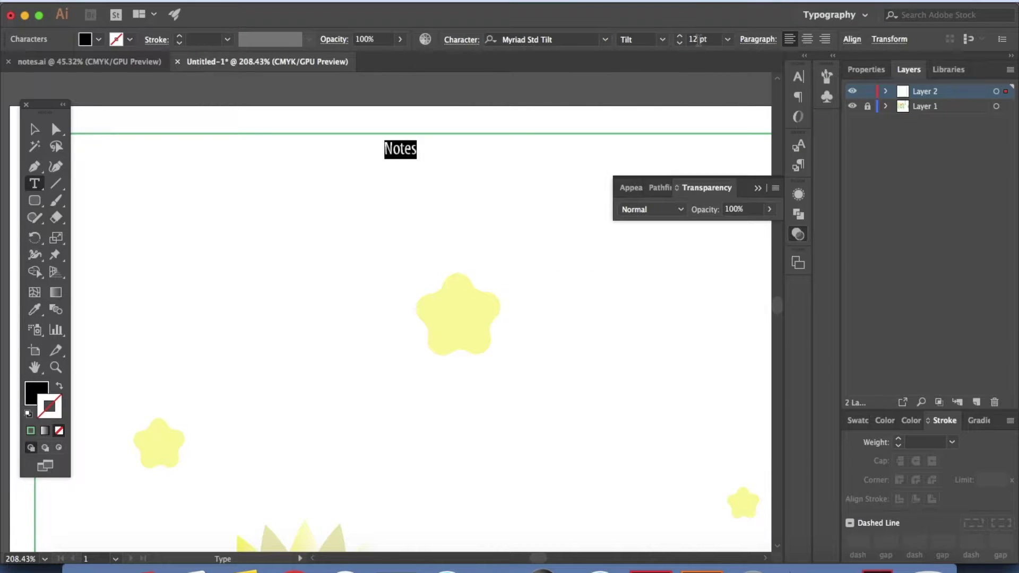
{"action": "left_click", "coordinate": [695, 40]}
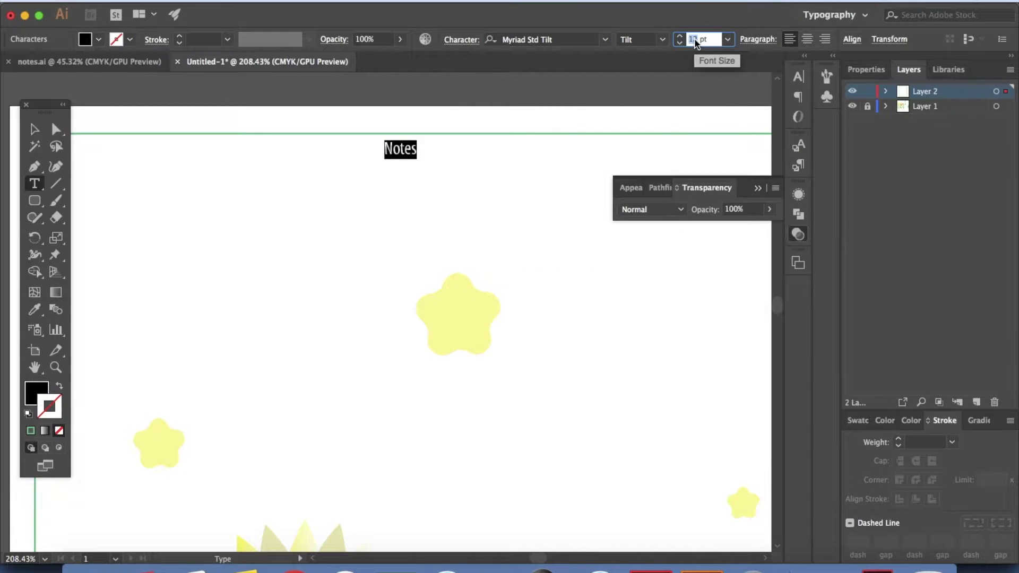
{"action": "type", "text": "50"}
{"action": "key", "text": "Return"}
{"action": "scroll", "coordinate": [497, 235], "scroll_direction": "down", "scroll_amount": 5}
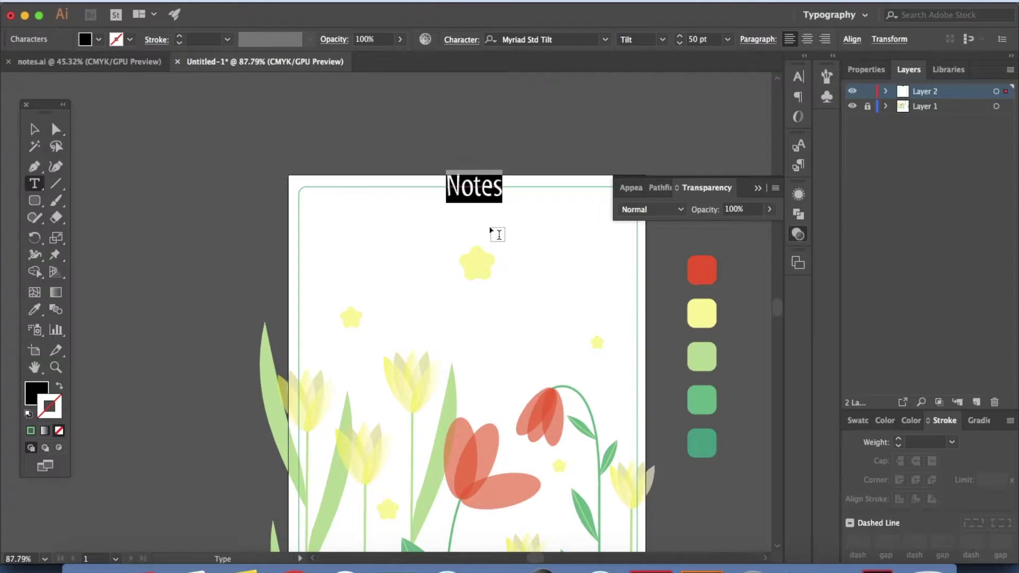
{"action": "scroll", "coordinate": [497, 234], "scroll_direction": "down", "scroll_amount": 3}
{"action": "scroll", "coordinate": [493, 231], "scroll_direction": "down", "scroll_amount": 1}
{"action": "scroll", "coordinate": [494, 231], "scroll_direction": "up", "scroll_amount": 1}
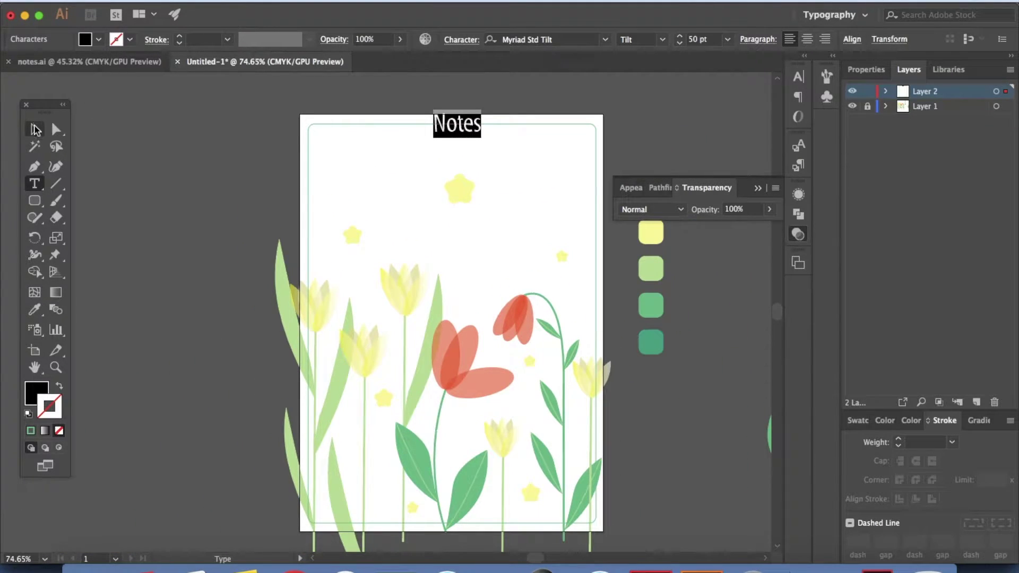
{"action": "left_click", "coordinate": [35, 129]}
{"action": "left_click_drag", "start_coordinate": [464, 129], "coordinate": [460, 146]}
Step: Centre the rounded green frame on the artboard
{"action": "left_click", "coordinate": [576, 127]}
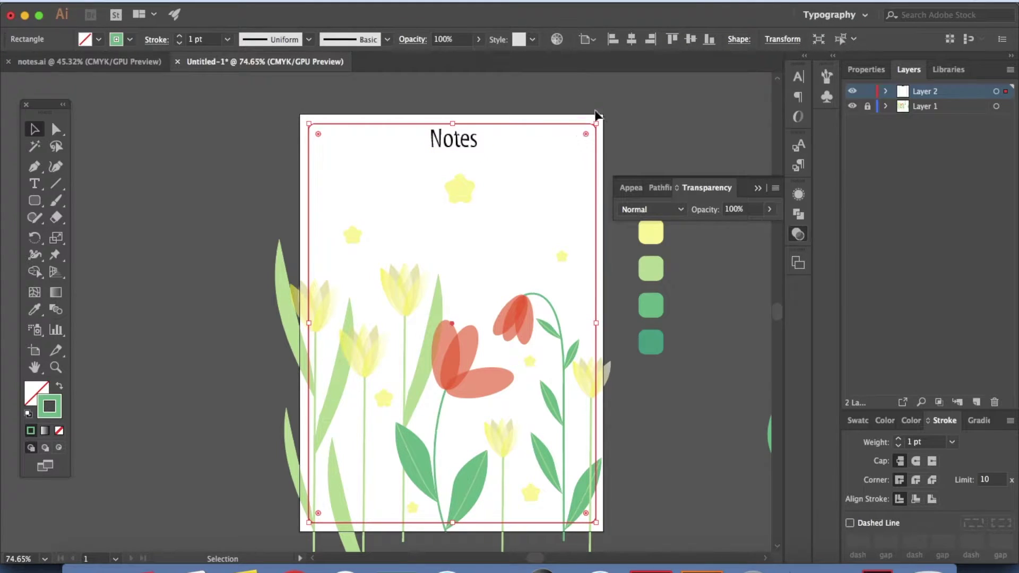
{"action": "left_click", "coordinate": [631, 40]}
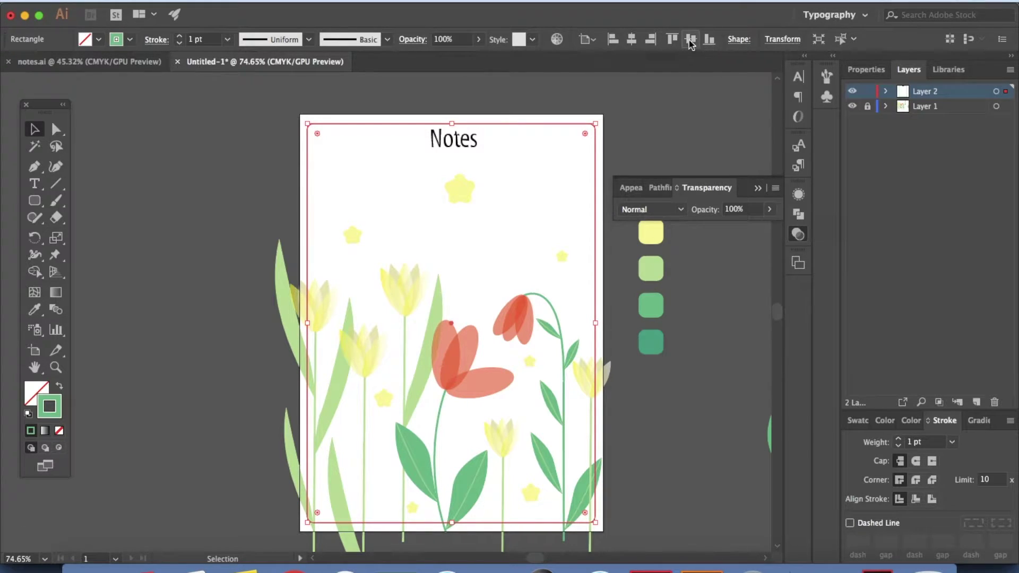
{"action": "left_click", "coordinate": [399, 1]}
{"action": "key", "text": "Escape"}
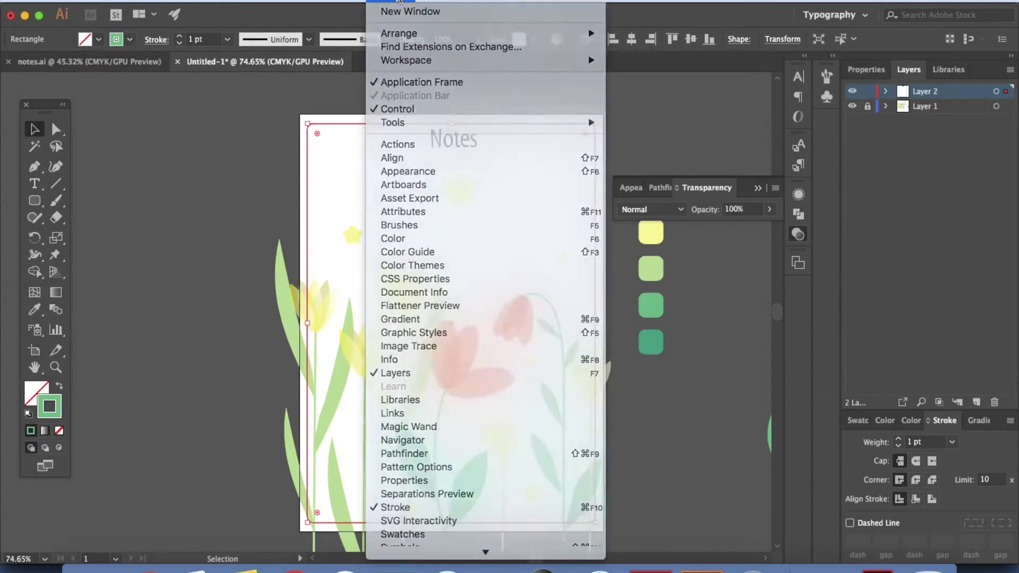
{"action": "left_click", "coordinate": [695, 126]}
Step: Centre-align the "Notes" title's paragraph and centre the title horizontally on the artboard
{"action": "left_click", "coordinate": [460, 154]}
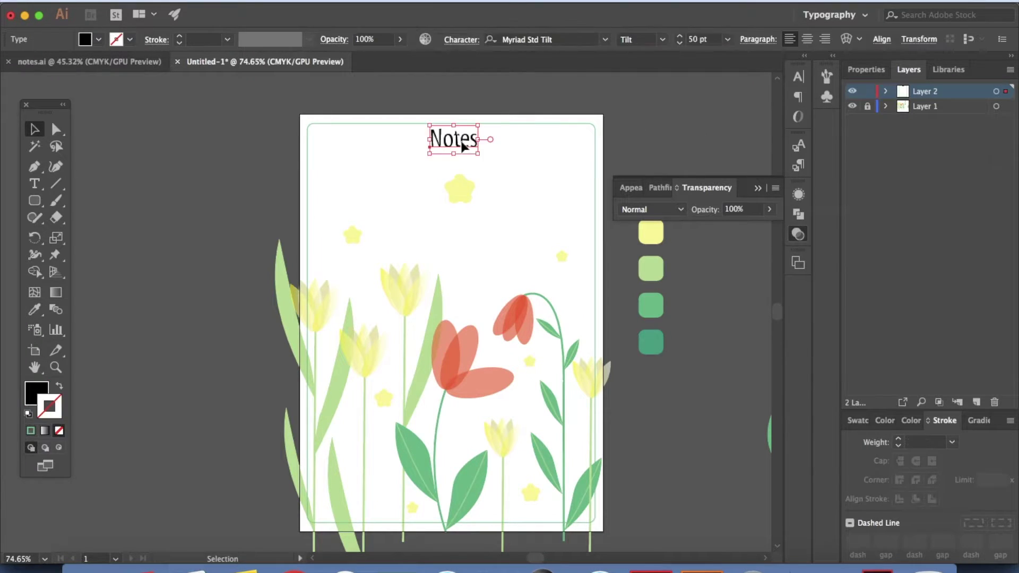
{"action": "left_click", "coordinate": [806, 39]}
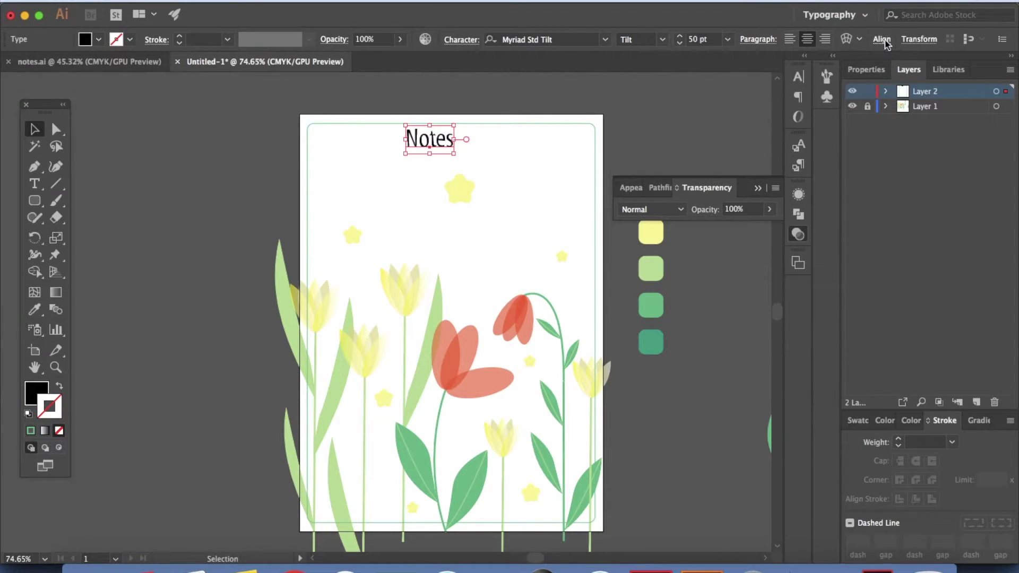
{"action": "left_click", "coordinate": [881, 40]}
{"action": "left_click", "coordinate": [760, 78]}
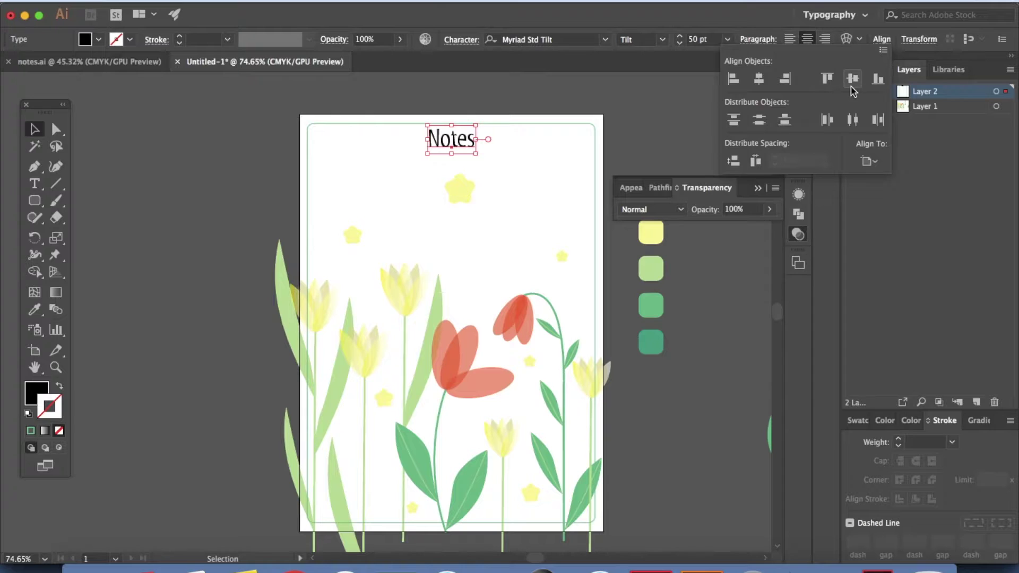
{"action": "left_click", "coordinate": [873, 163]}
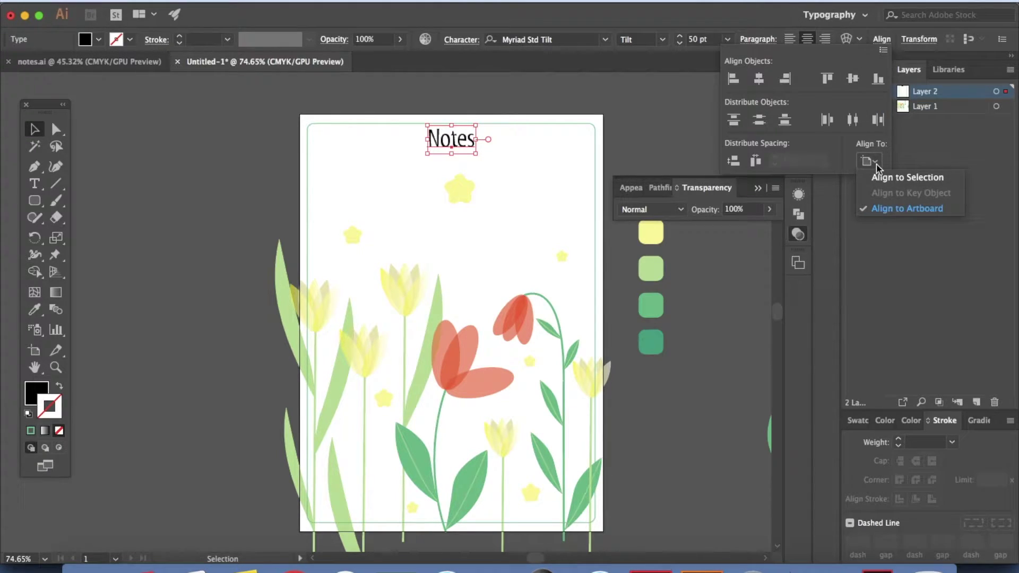
{"action": "left_click", "coordinate": [725, 353]}
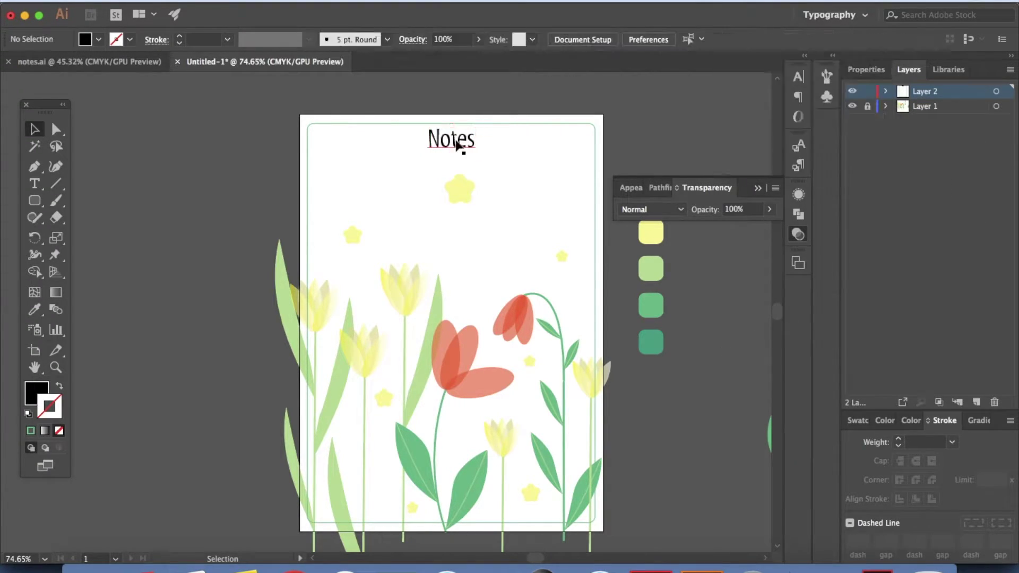
Step: Recolour the "Notes" title with the darkest green palette swatch
{"action": "key", "text": "i"}
{"action": "left_click", "coordinate": [650, 342]}
{"action": "key", "text": "v"}
{"action": "left_click", "coordinate": [613, 250]}
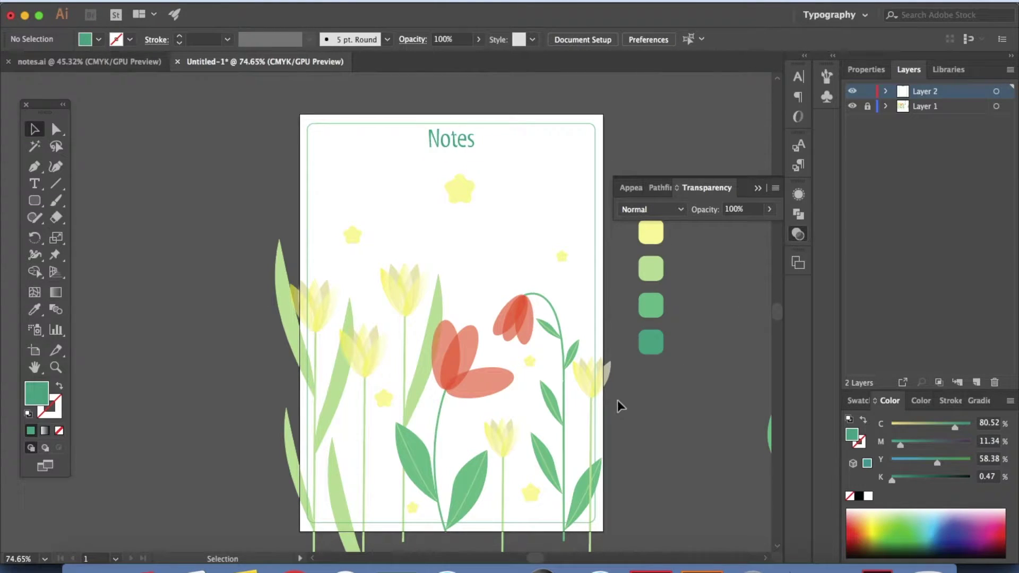
Step: On a new layer above the locked Layer 2, draw a horizontal line across the frame just below the "Notes" title
{"action": "left_click", "coordinate": [866, 92]}
{"action": "left_click", "coordinate": [976, 382]}
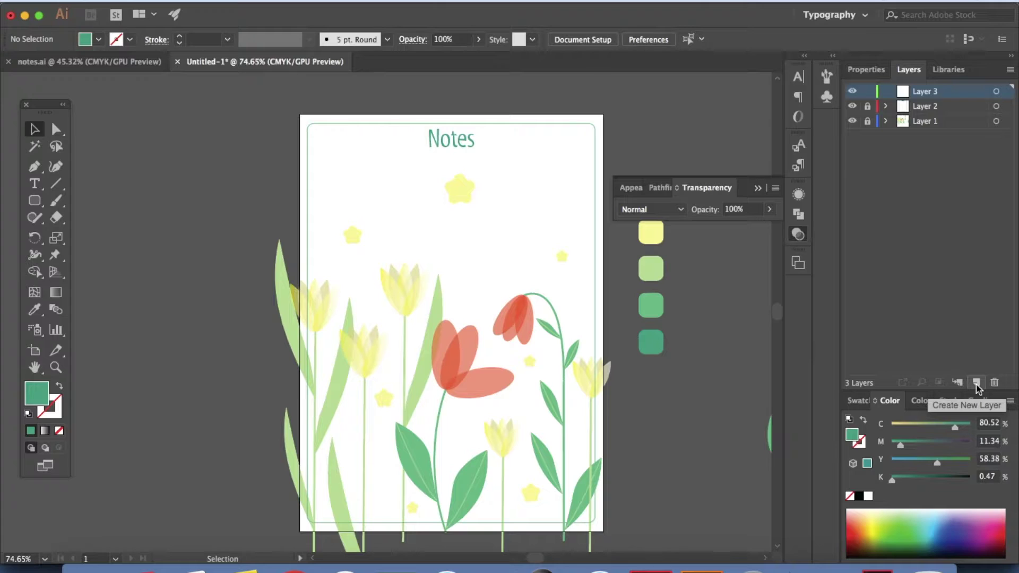
{"action": "left_click", "coordinate": [53, 187]}
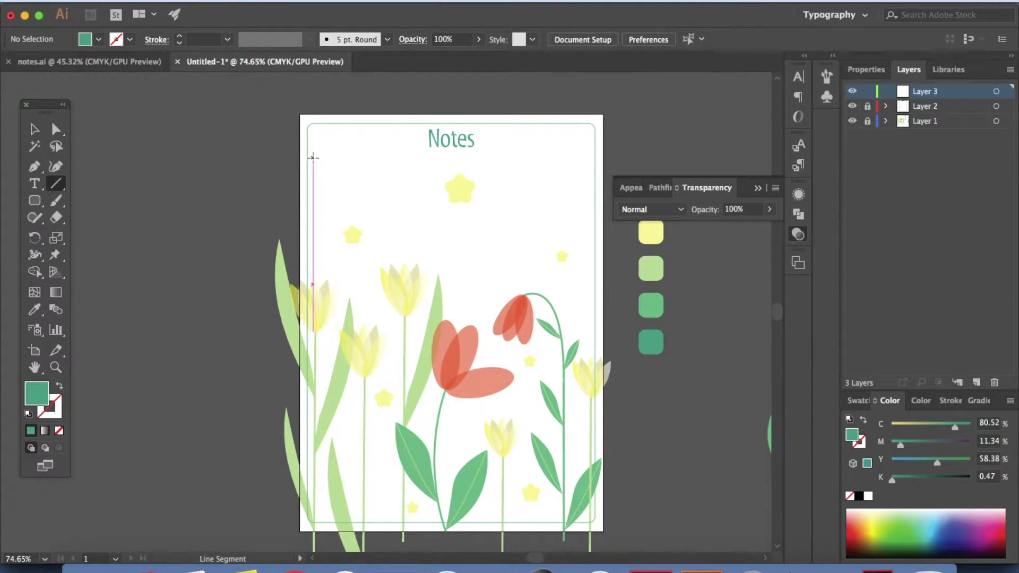
{"action": "left_click_drag", "start_coordinate": [313, 155], "coordinate": [590, 172]}
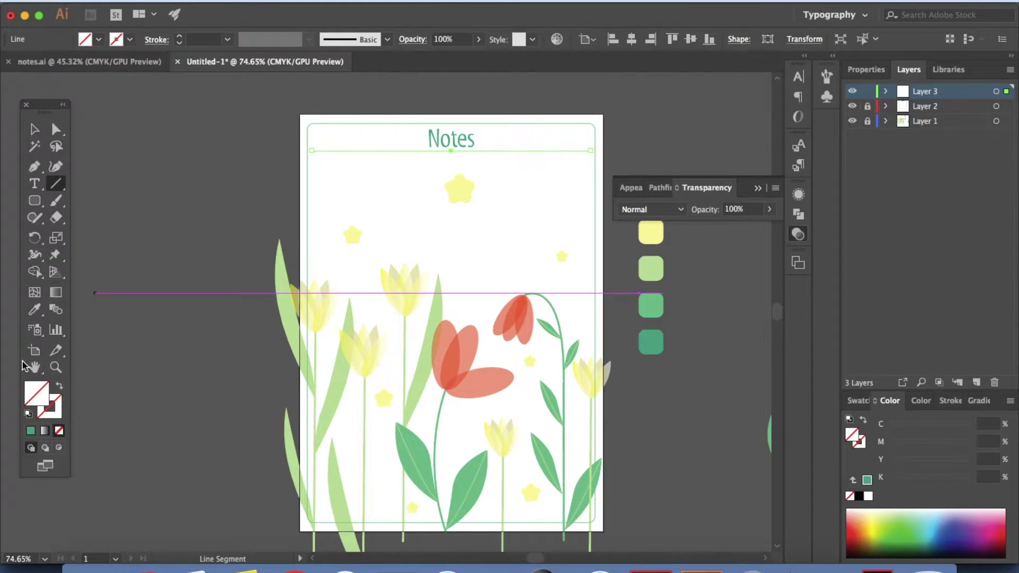
Step: Give the line under the title a 1 pt stroke in the medium green palette colour with no fill
{"action": "left_click", "coordinate": [53, 419]}
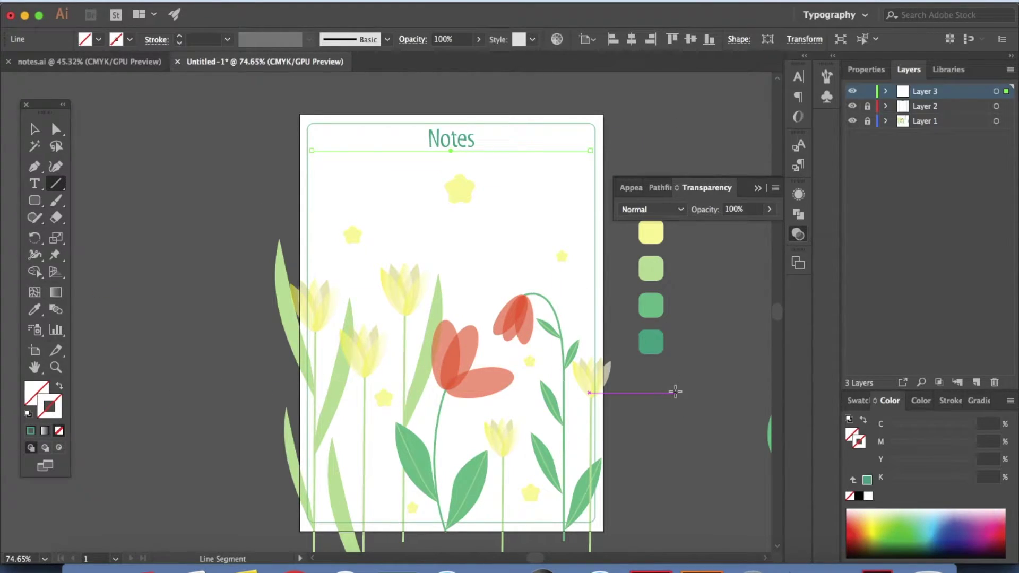
{"action": "key", "text": "i"}
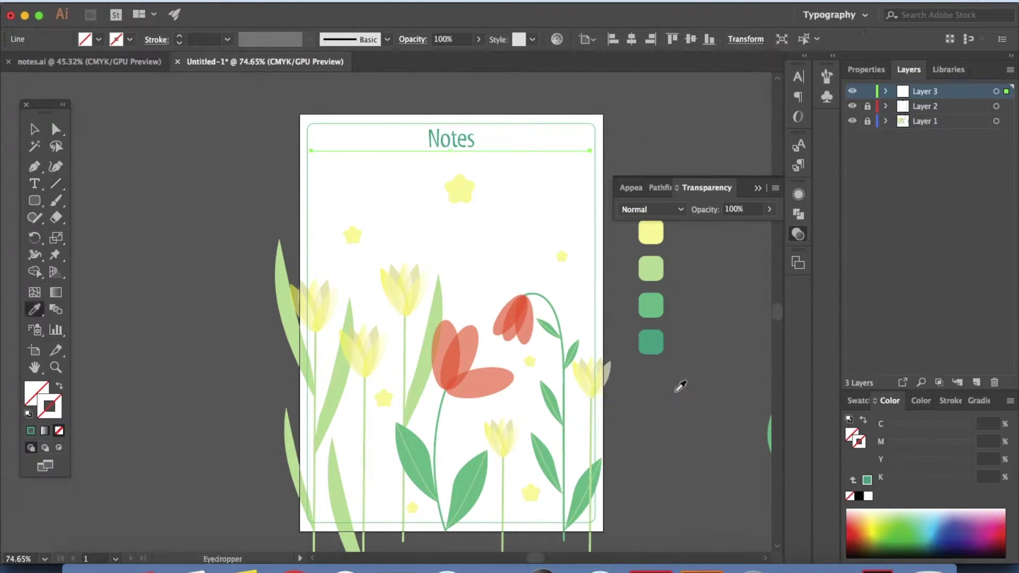
{"action": "left_click", "coordinate": [660, 301]}
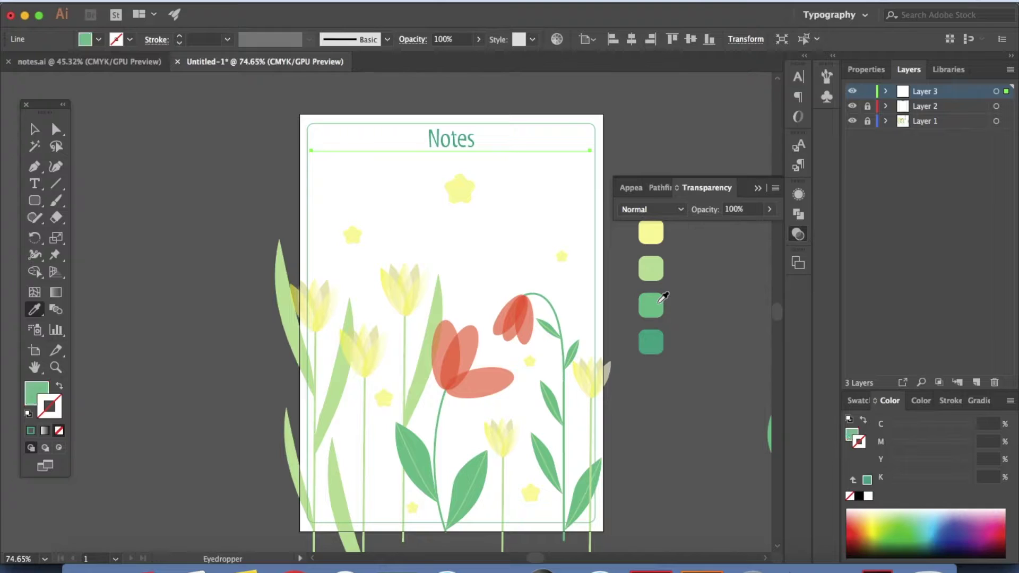
{"action": "left_click", "coordinate": [59, 386]}
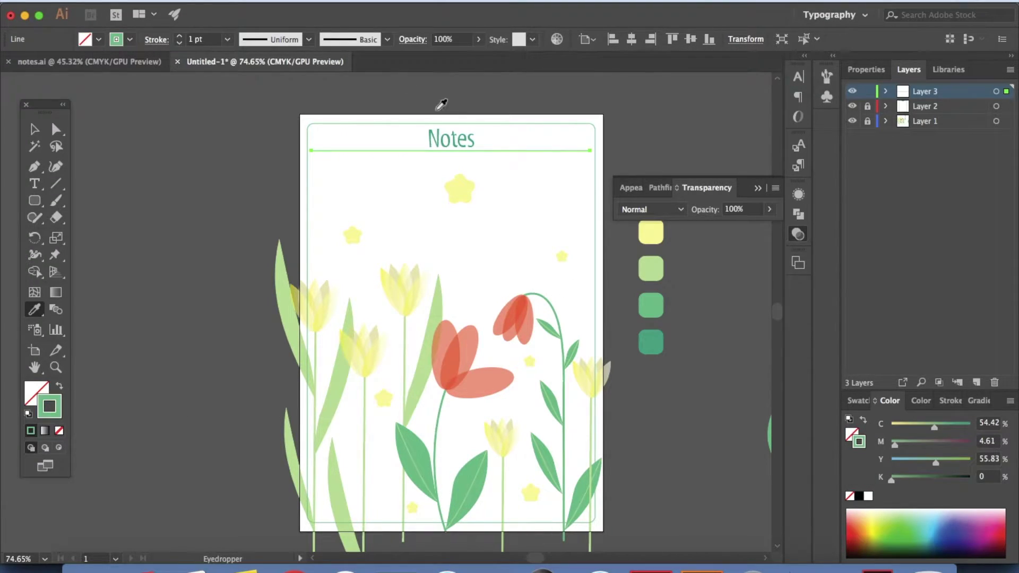
{"action": "left_click", "coordinate": [34, 130]}
{"action": "left_click", "coordinate": [164, 212]}
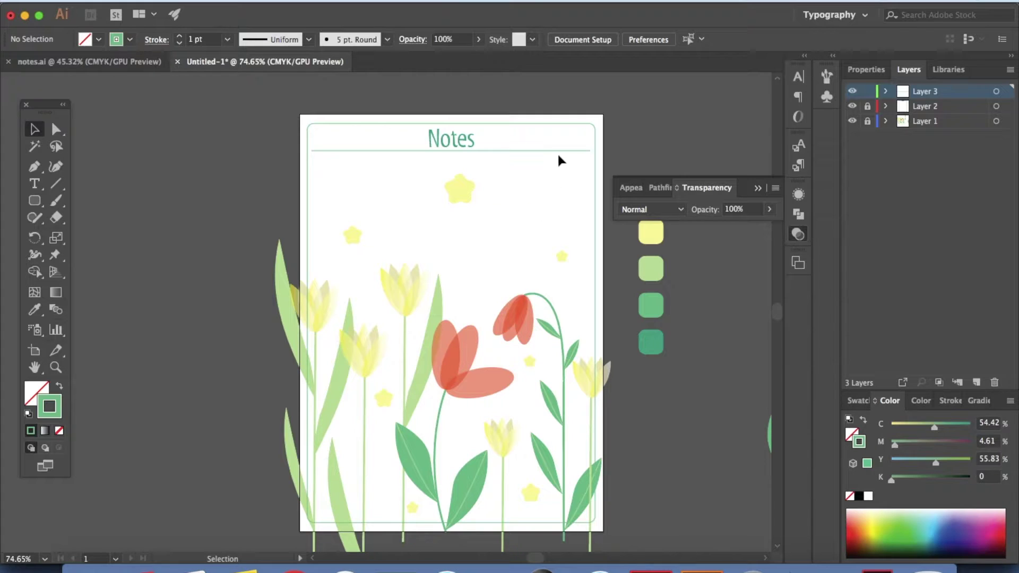
Step: Draw a second horizontal line of the same width below the title line, at about Y 1.3 in
{"action": "key", "text": "super+equal"}
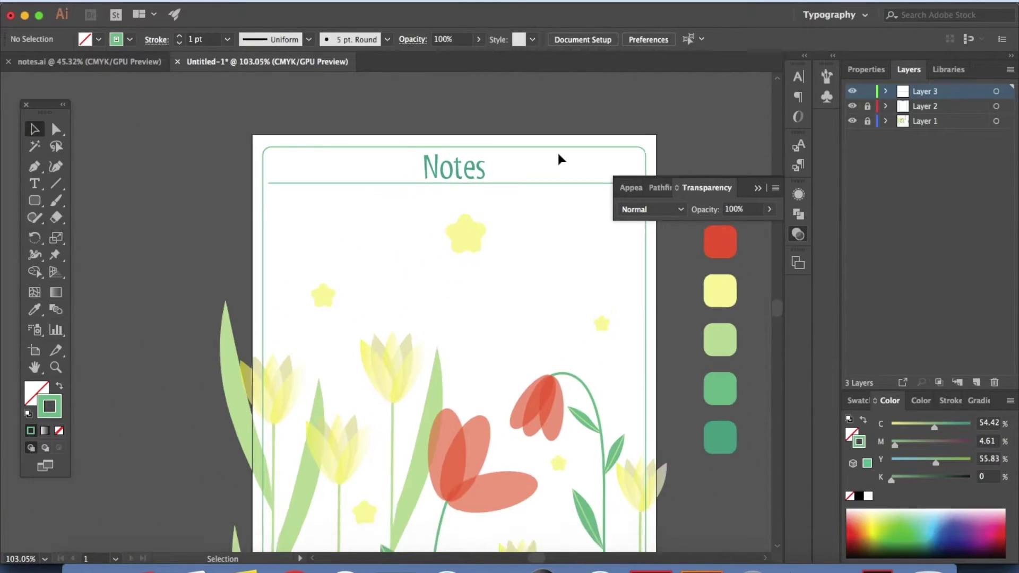
{"action": "scroll", "coordinate": [531, 158], "scroll_direction": "down", "scroll_amount": 1}
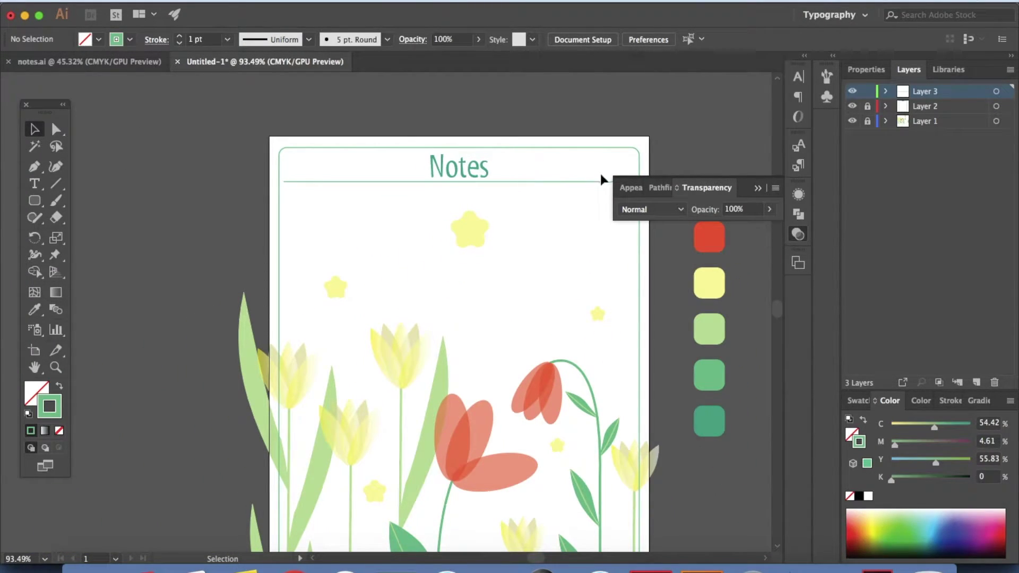
{"action": "scroll", "coordinate": [578, 187], "scroll_direction": "down", "scroll_amount": 2}
{"action": "scroll", "coordinate": [582, 191], "scroll_direction": "down", "scroll_amount": 2}
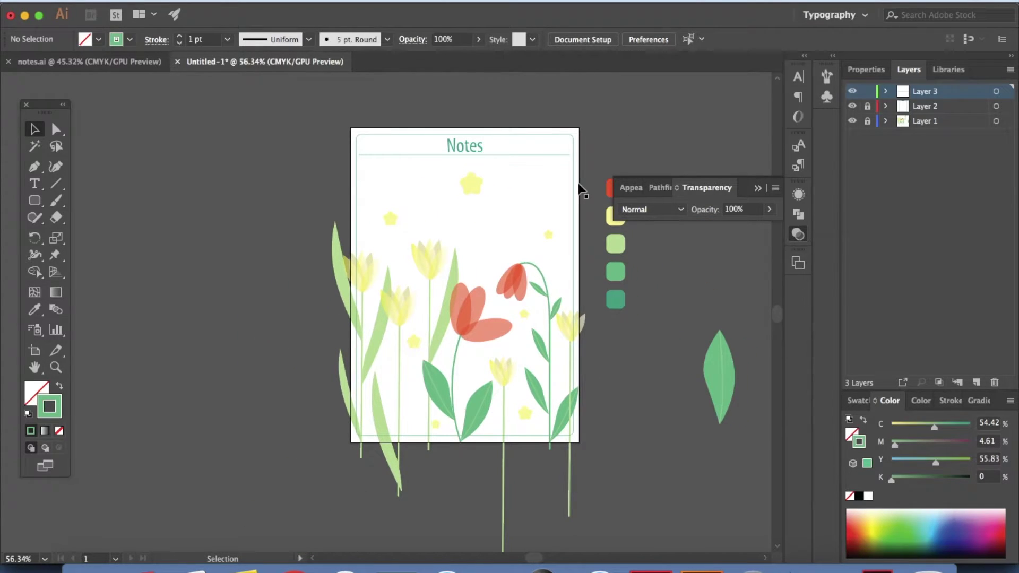
{"action": "scroll", "coordinate": [580, 186], "scroll_direction": "up", "scroll_amount": 7}
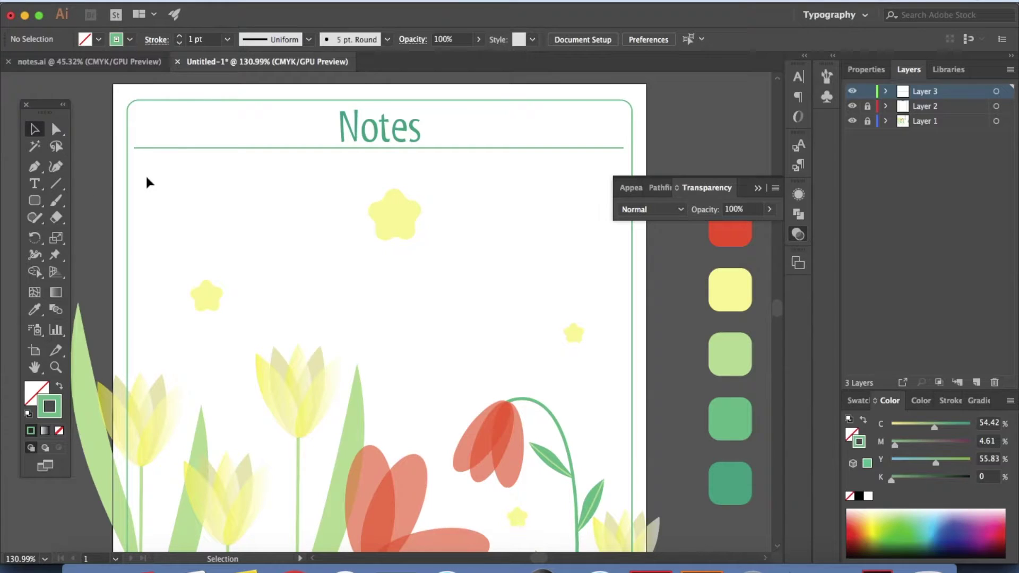
{"action": "left_click", "coordinate": [56, 183]}
{"action": "left_click_drag", "start_coordinate": [134, 148], "coordinate": [135, 169]}
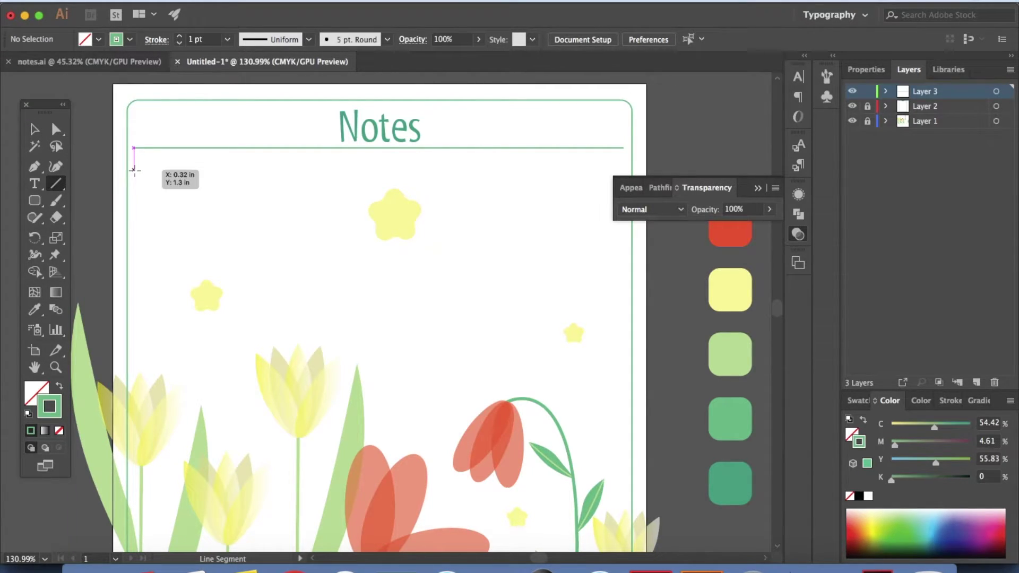
{"action": "left_click_drag", "start_coordinate": [133, 168], "coordinate": [625, 186]}
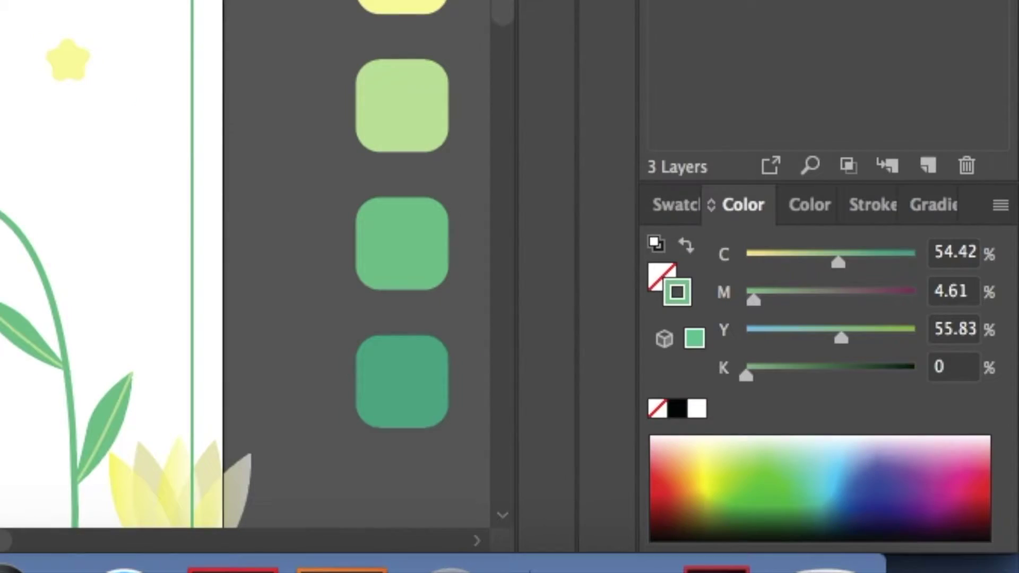
Step: Make the second line dashed with 3 pt dashes, a round cap, round corners and dashes aligned to the path ends
{"action": "left_click", "coordinate": [885, 206]}
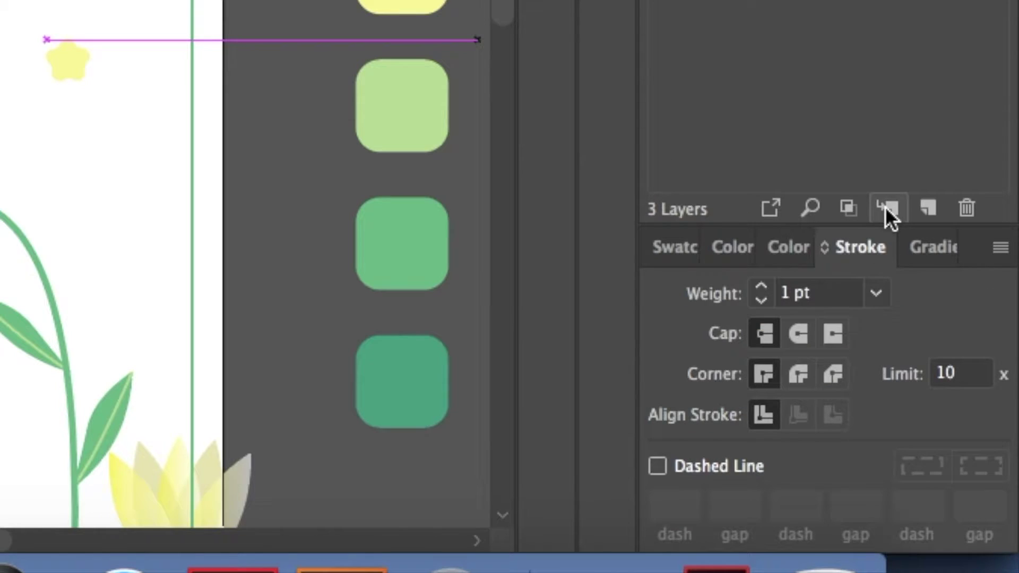
{"action": "left_click", "coordinate": [658, 466]}
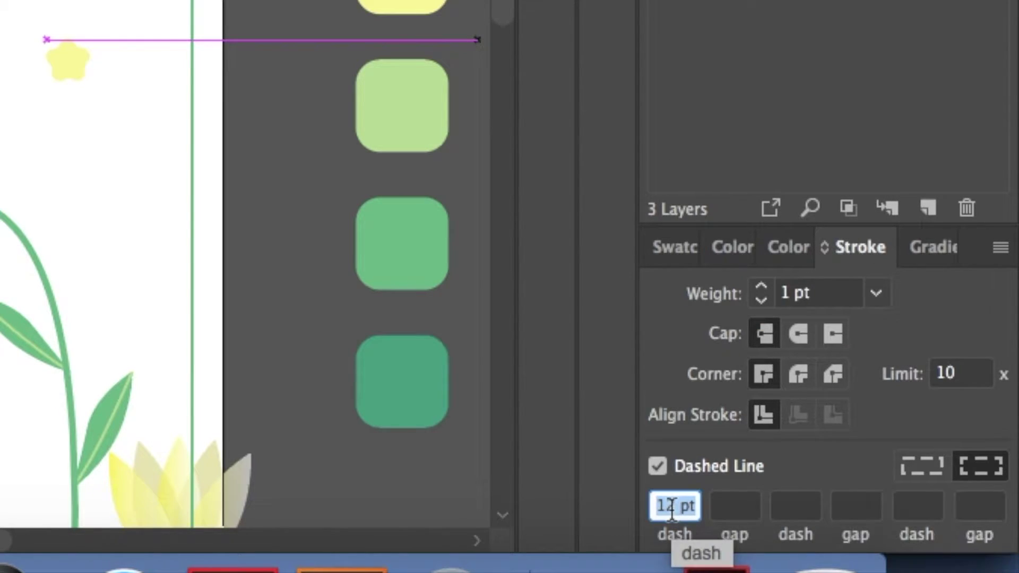
{"action": "type", "text": "3"}
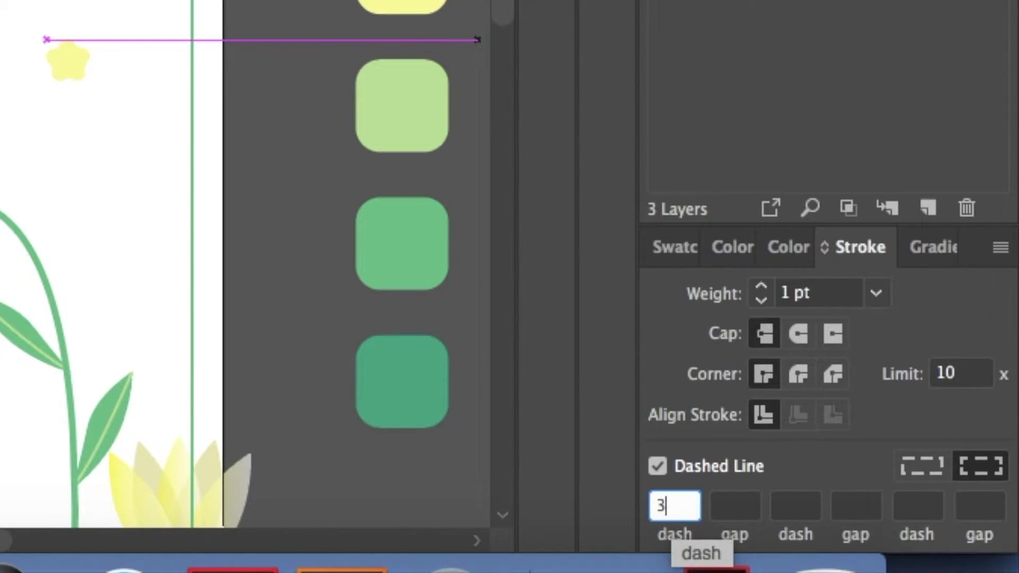
{"action": "left_click", "coordinate": [733, 504]}
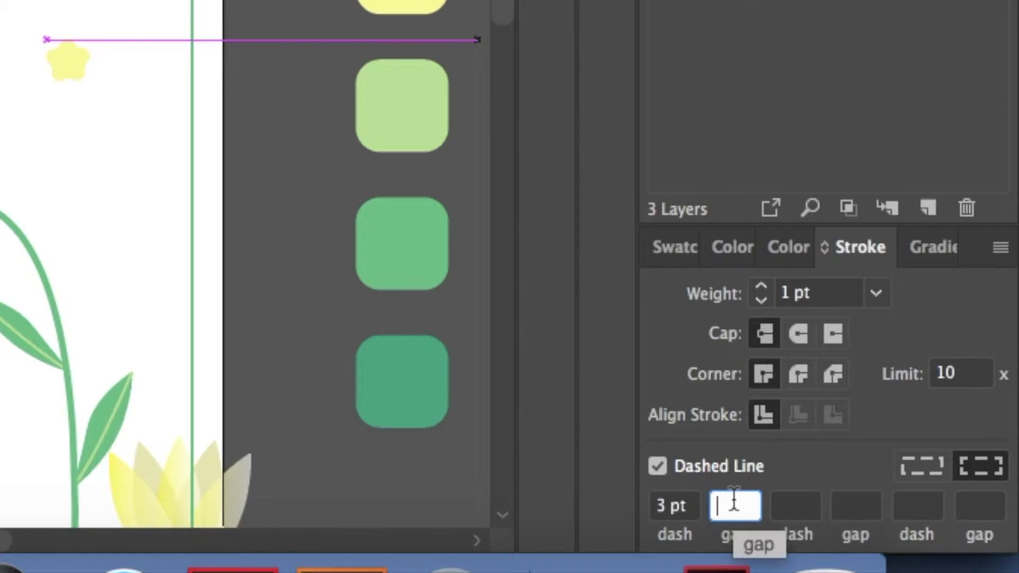
{"action": "left_click", "coordinate": [800, 378]}
{"action": "left_click", "coordinate": [798, 329]}
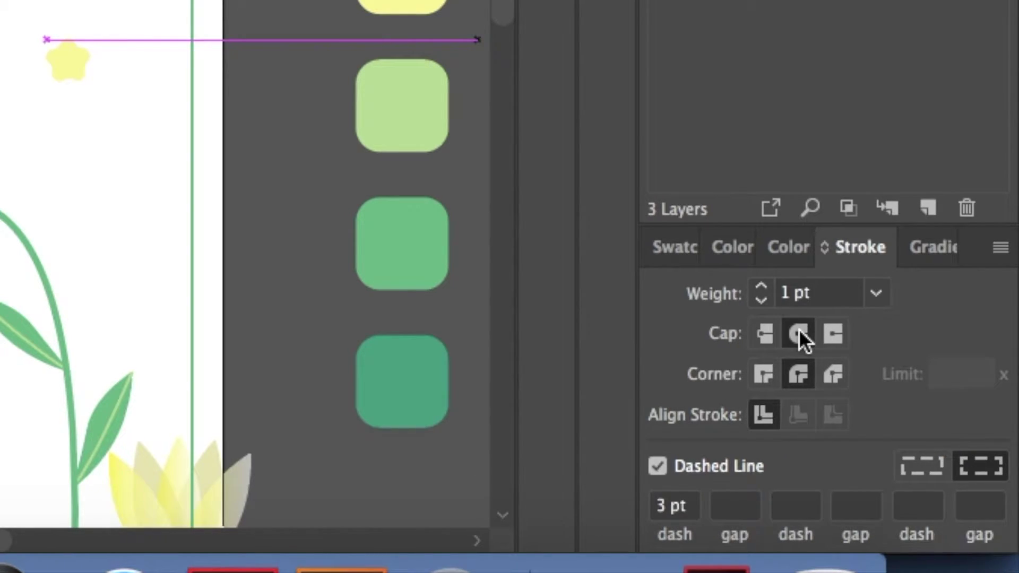
{"action": "left_click", "coordinate": [932, 469]}
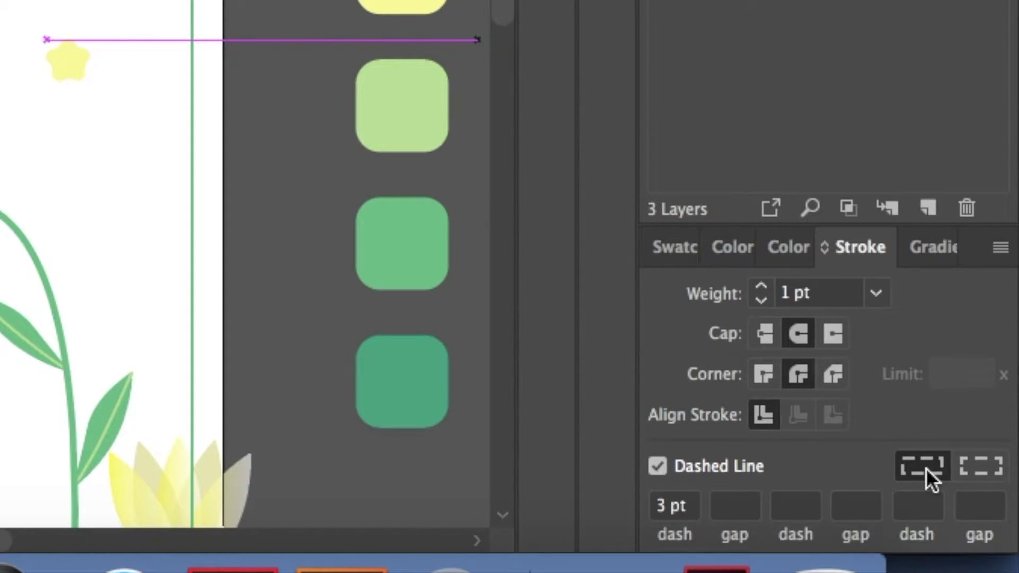
{"action": "left_click", "coordinate": [1004, 470]}
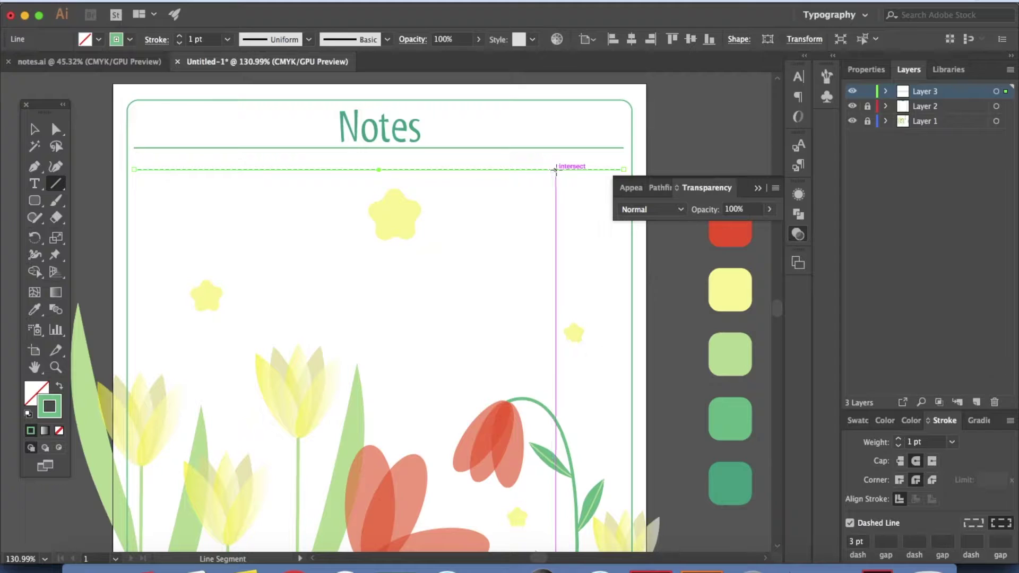
{"action": "left_click", "coordinate": [35, 129]}
{"action": "left_click", "coordinate": [79, 161]}
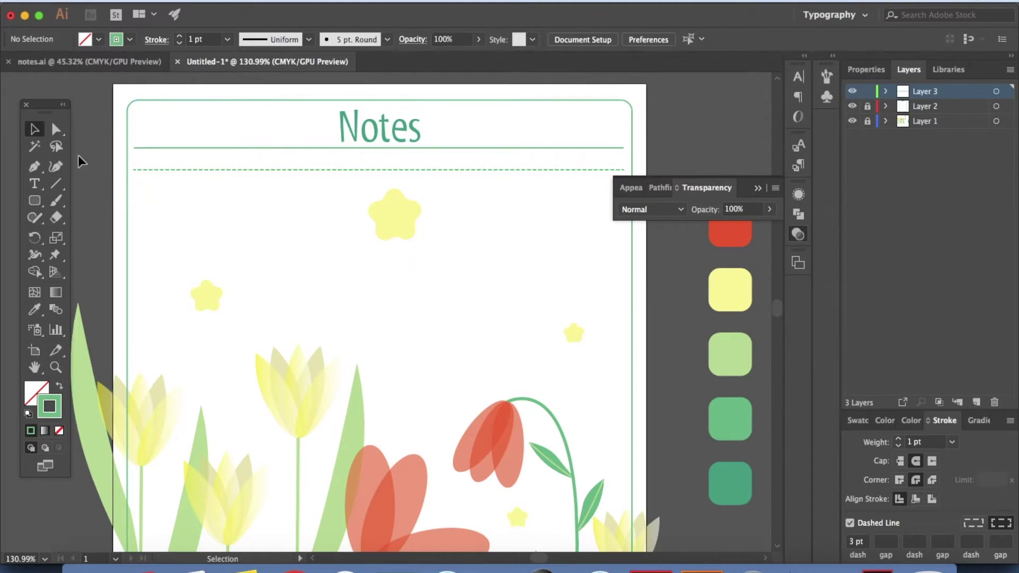
Step: Recolour the dashed line's stroke with the light green palette swatch, keeping 3 pt dashes, a round cap and a round join
{"action": "left_click", "coordinate": [539, 169]}
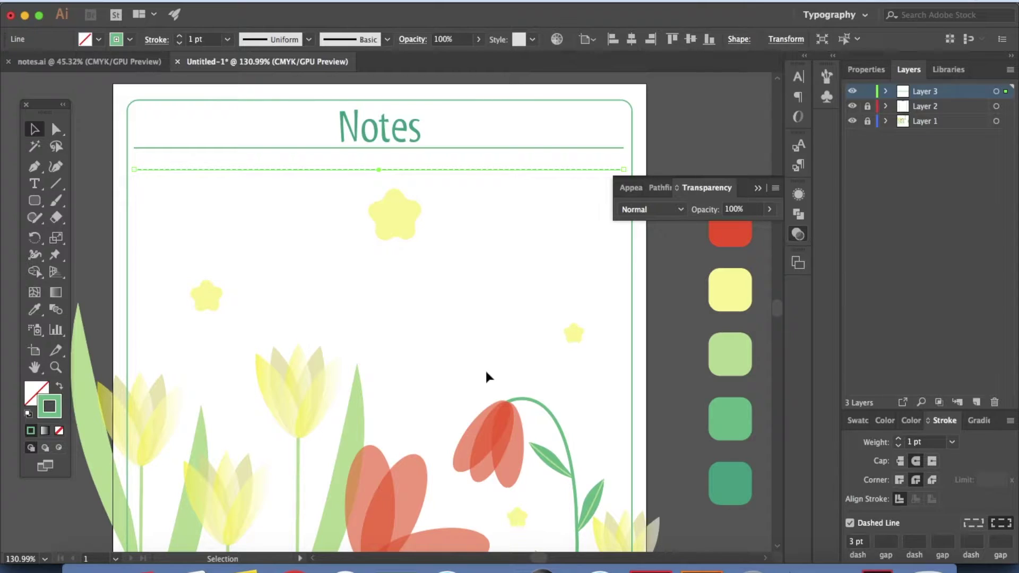
{"action": "key", "text": "i"}
{"action": "left_click", "coordinate": [743, 346]}
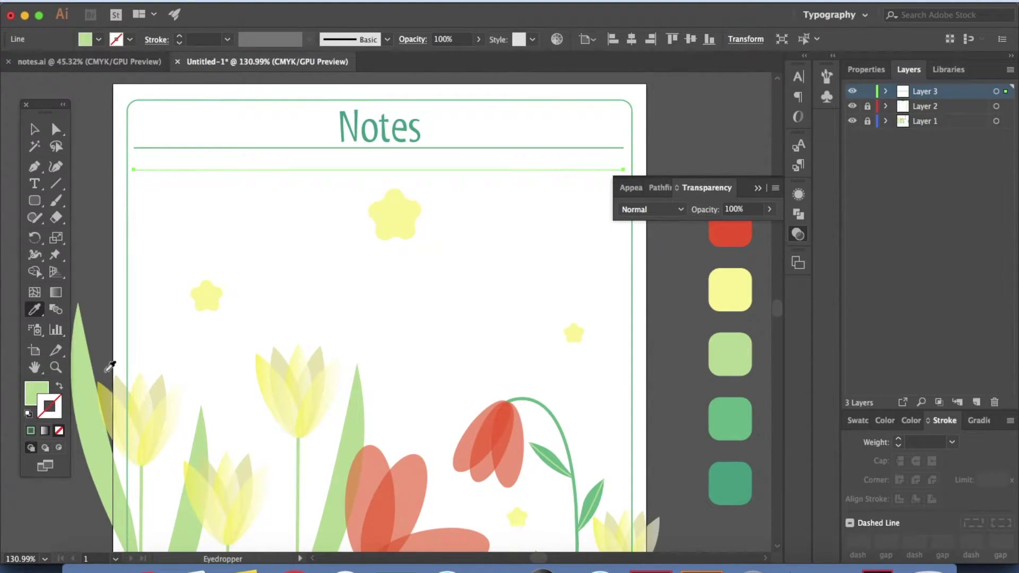
{"action": "triple_click", "coordinate": [858, 541]}
{"action": "left_click", "coordinate": [915, 461]}
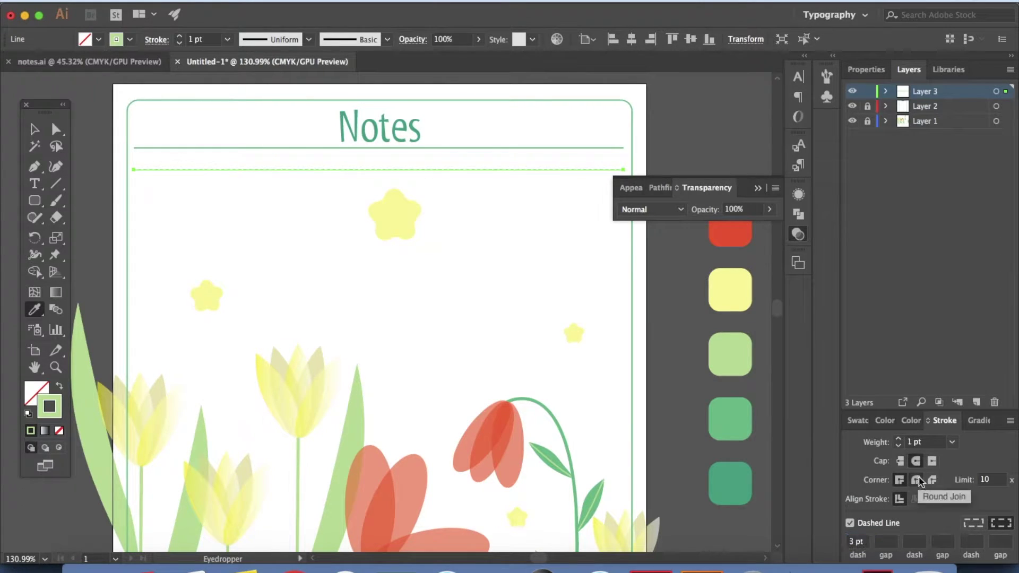
{"action": "left_click", "coordinate": [915, 480]}
{"action": "key", "text": "v"}
{"action": "left_click", "coordinate": [667, 316]}
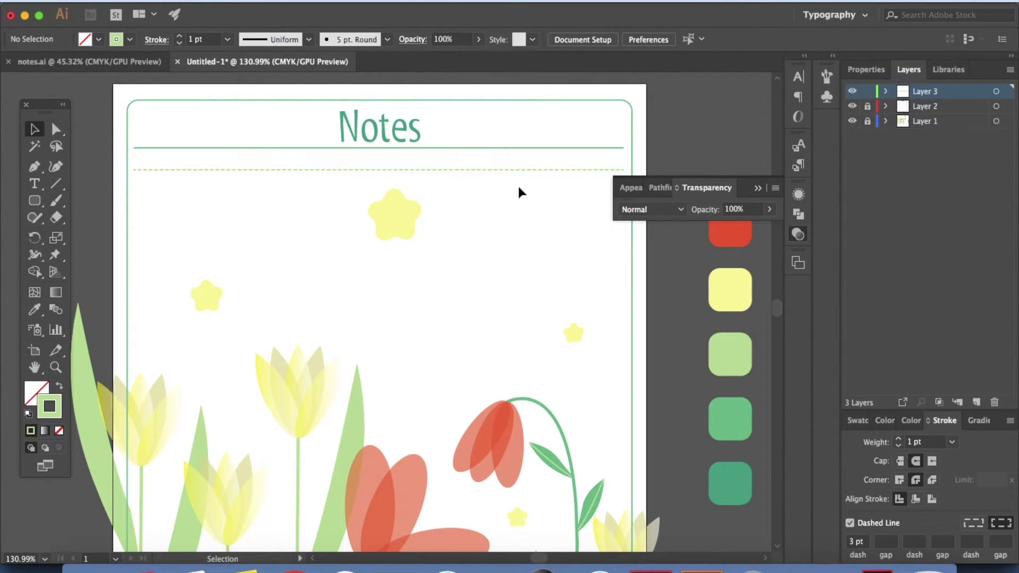
Step: Duplicate the dashed line straight down by about 0.28 in
{"action": "scroll", "coordinate": [516, 190], "scroll_direction": "down", "scroll_amount": 2}
{"action": "scroll", "coordinate": [514, 190], "scroll_direction": "down", "scroll_amount": 3}
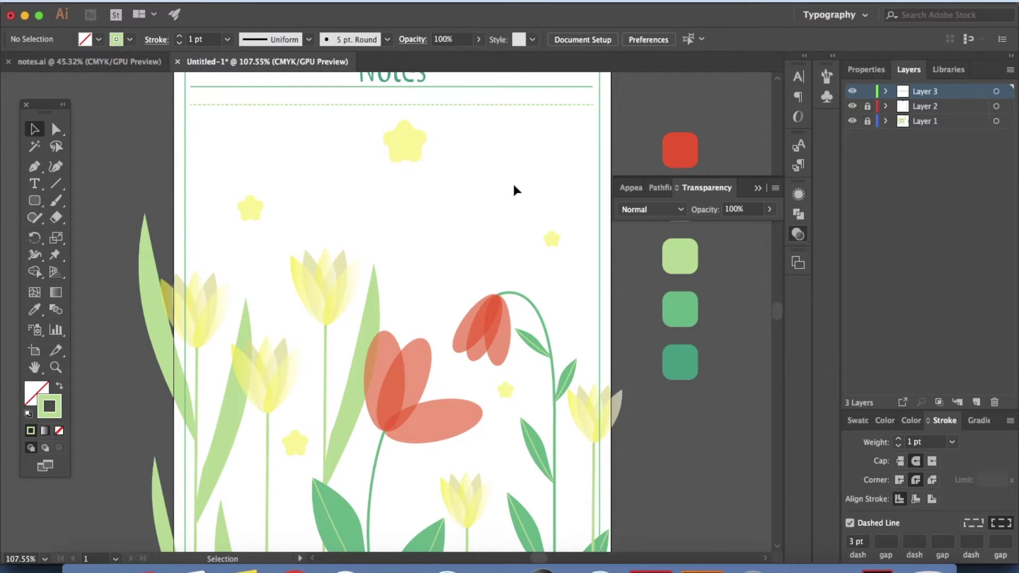
{"action": "left_click", "coordinate": [528, 105]}
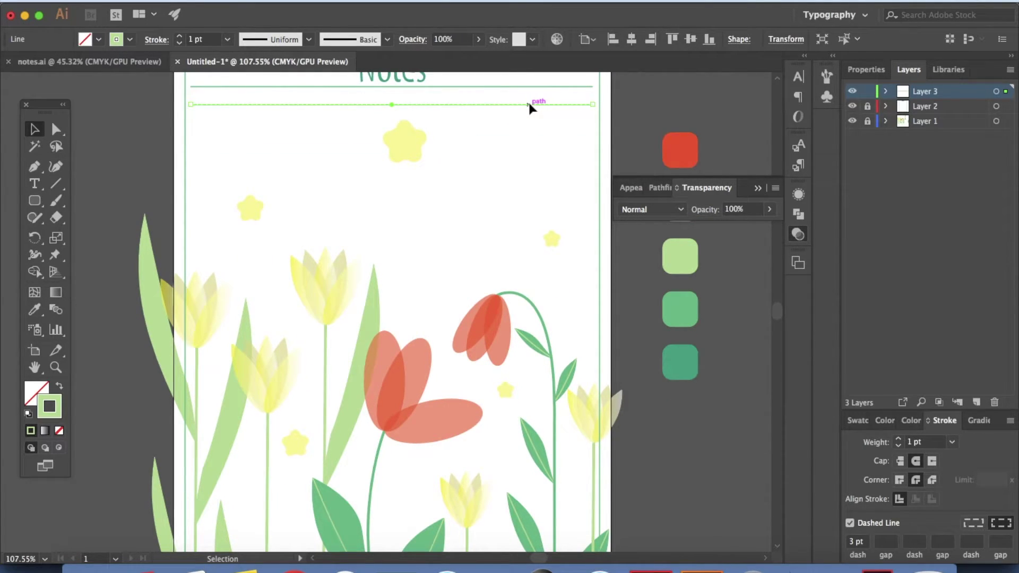
{"action": "left_click_drag", "start_coordinate": [529, 104], "coordinate": [531, 127]}
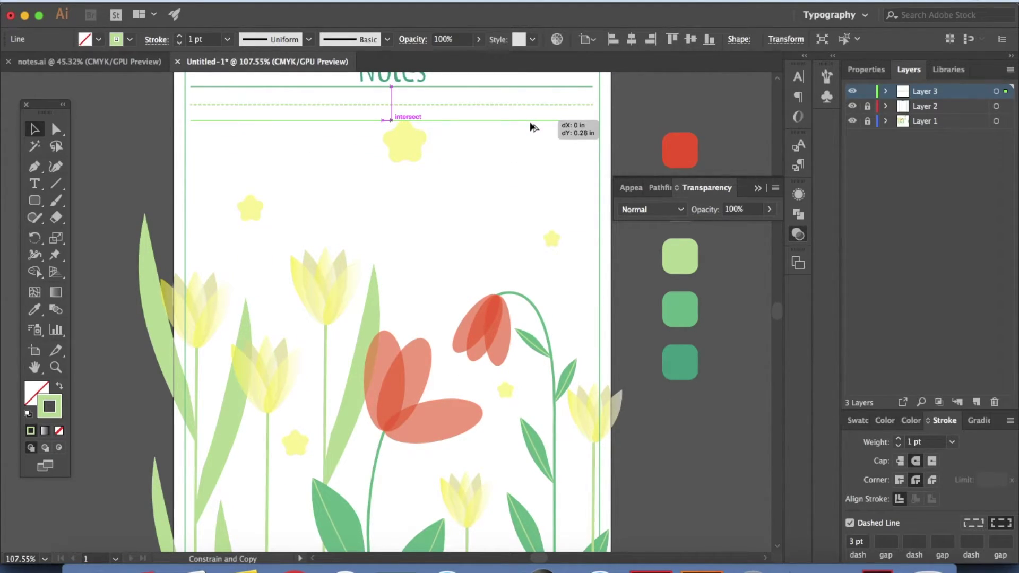
{"action": "left_click_drag", "start_coordinate": [531, 126], "coordinate": [530, 127]}
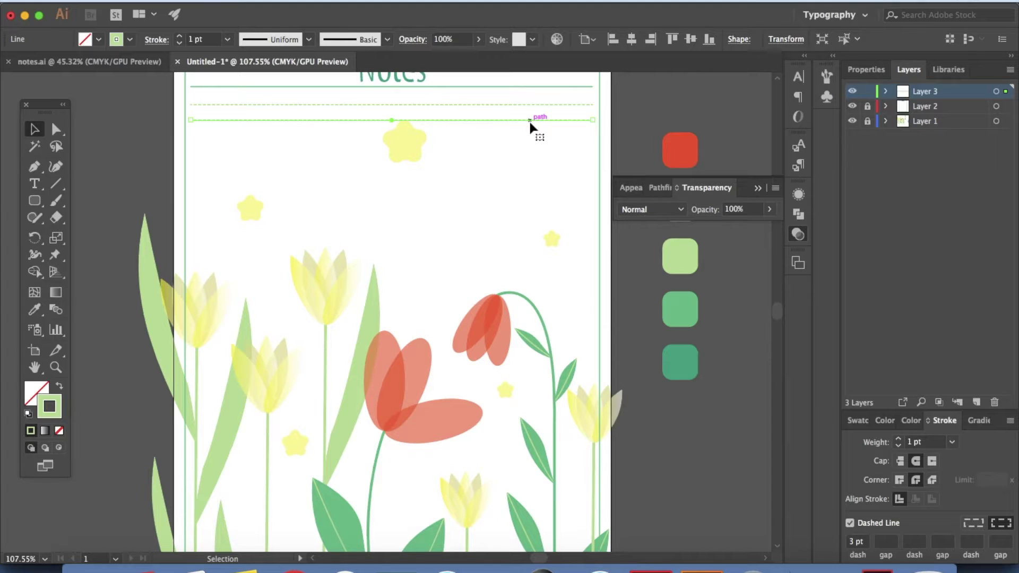
Step: Repeat the dashed-line duplication at the same spacing until writing lines fill the frame down to its lower edge
{"action": "key", "text": "super+d"}
{"action": "key", "text": "super+d"}
{"action": "key", "text": "super+d"}
{"action": "key", "text": "super+d"}
{"action": "key", "text": "super+d"}
{"action": "key", "text": "super+d"}
{"action": "key", "text": "super+d"}
{"action": "key", "text": "super+d"}
{"action": "key", "text": "super+d"}
{"action": "key", "text": "super+d"}
{"action": "key", "text": "super+d"}
{"action": "key", "text": "super+d"}
{"action": "key", "text": "super+d"}
{"action": "key", "text": "super+d"}
{"action": "key", "text": "super+d"}
{"action": "key", "text": "super+d"}
{"action": "key", "text": "super+d"}
{"action": "key", "text": "super+d"}
{"action": "key", "text": "super+d"}
{"action": "key", "text": "super+d"}
{"action": "key", "text": "super+d"}
{"action": "key", "text": "super+d"}
{"action": "key", "text": "super+d"}
{"action": "key", "text": "super+d"}
{"action": "key", "text": "super+d"}
{"action": "key", "text": "super+d"}
{"action": "scroll", "coordinate": [529, 125], "scroll_direction": "down", "scroll_amount": 5}
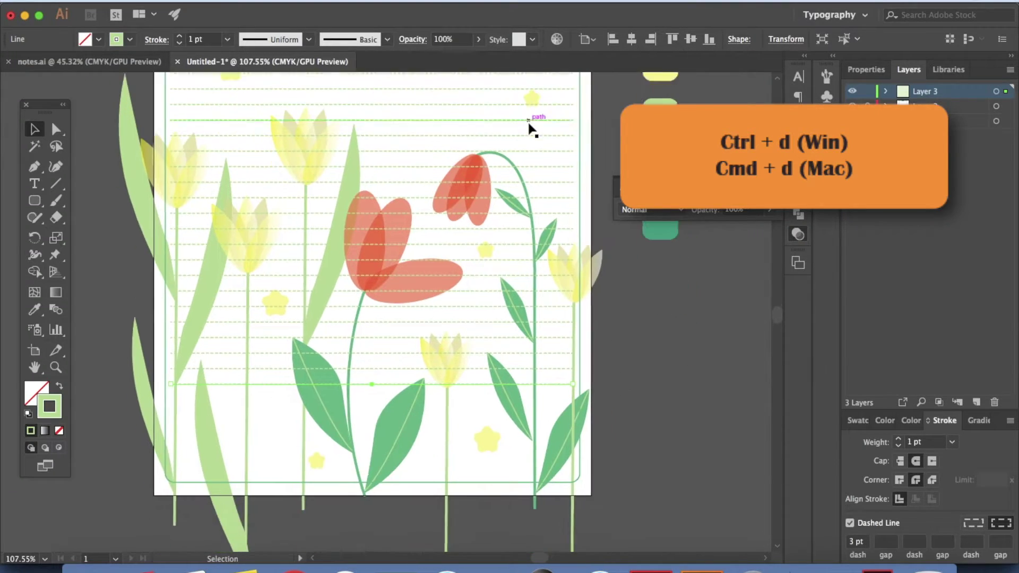
{"action": "key", "text": "super+d"}
{"action": "key", "text": "super+d"}
{"action": "key", "text": "super+d"}
{"action": "key", "text": "super+d"}
{"action": "key", "text": "super+0"}
{"action": "left_click", "coordinate": [222, 197]}
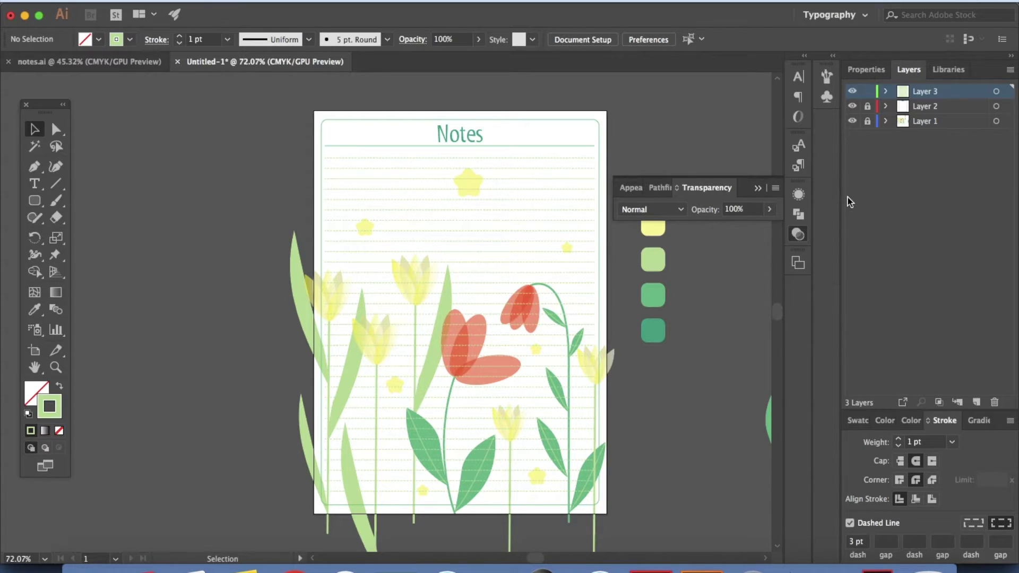
Step: Lock the writing-lines layer, Layer 3, and make Layer 1 with the flower artwork active and unlocked
{"action": "left_click", "coordinate": [867, 92]}
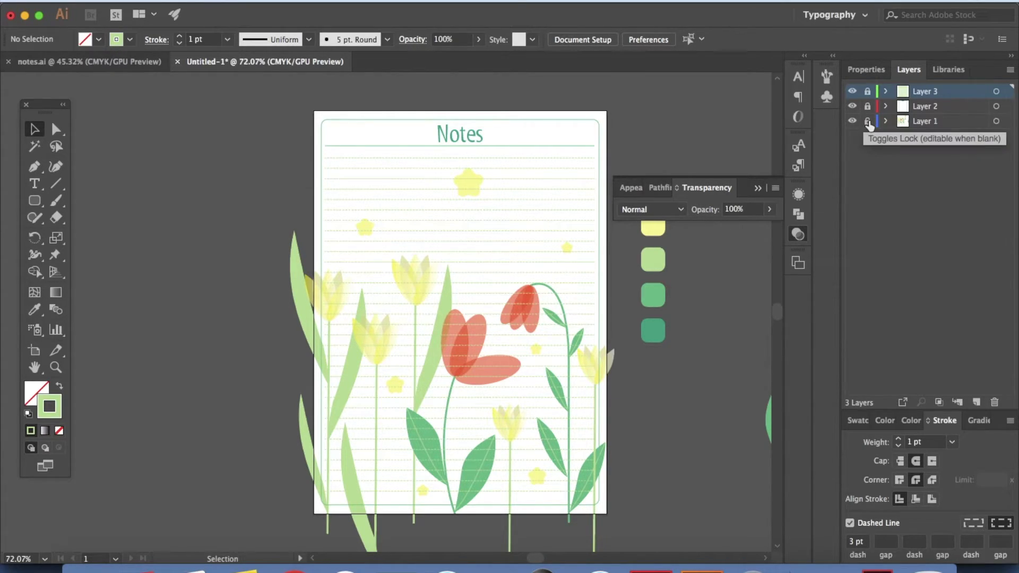
{"action": "left_click", "coordinate": [918, 121]}
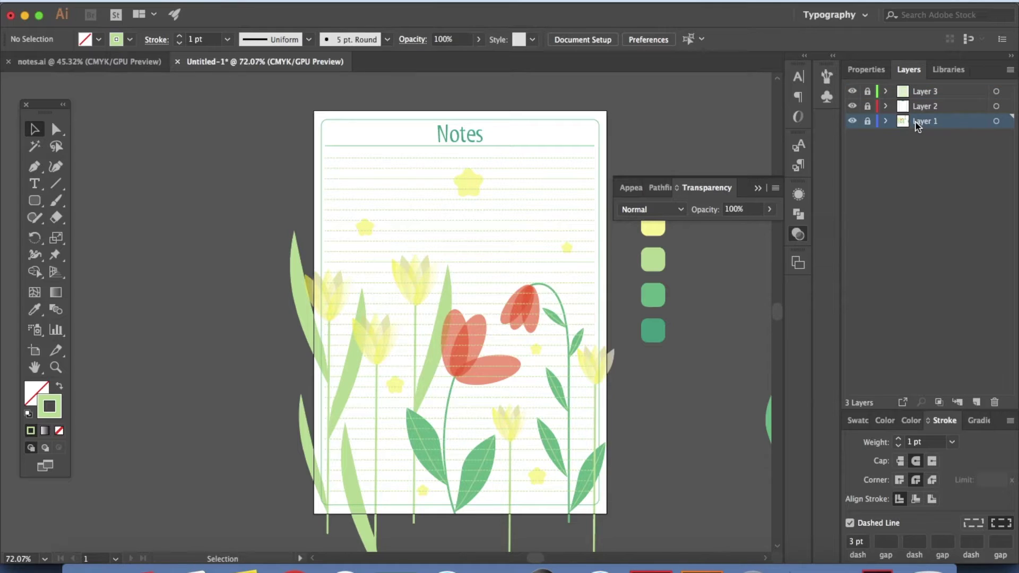
{"action": "left_click", "coordinate": [867, 121]}
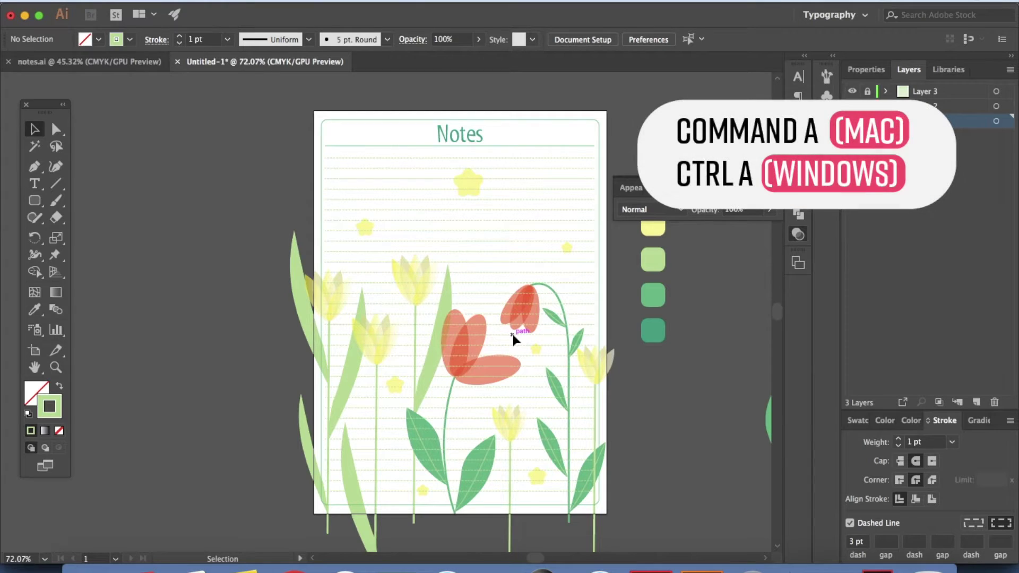
Step: Delete the five colour palette swatches and the spare green leaf beside the artboard
{"action": "key", "text": "super+a"}
{"action": "scroll", "coordinate": [648, 393], "scroll_direction": "right", "scroll_amount": 10}
{"action": "scroll", "coordinate": [648, 392], "scroll_direction": "down", "scroll_amount": 2}
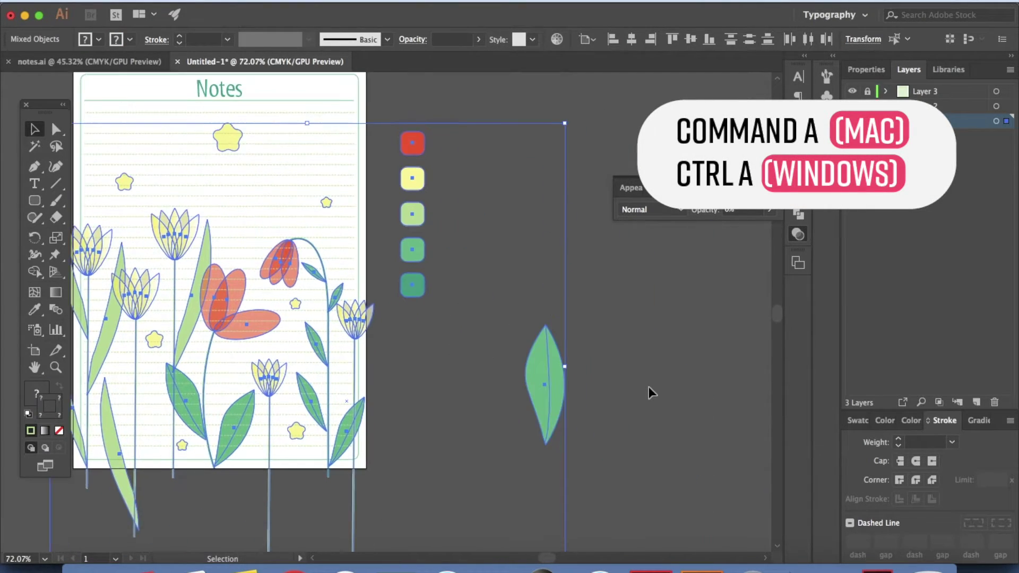
{"action": "left_click", "coordinate": [645, 348]}
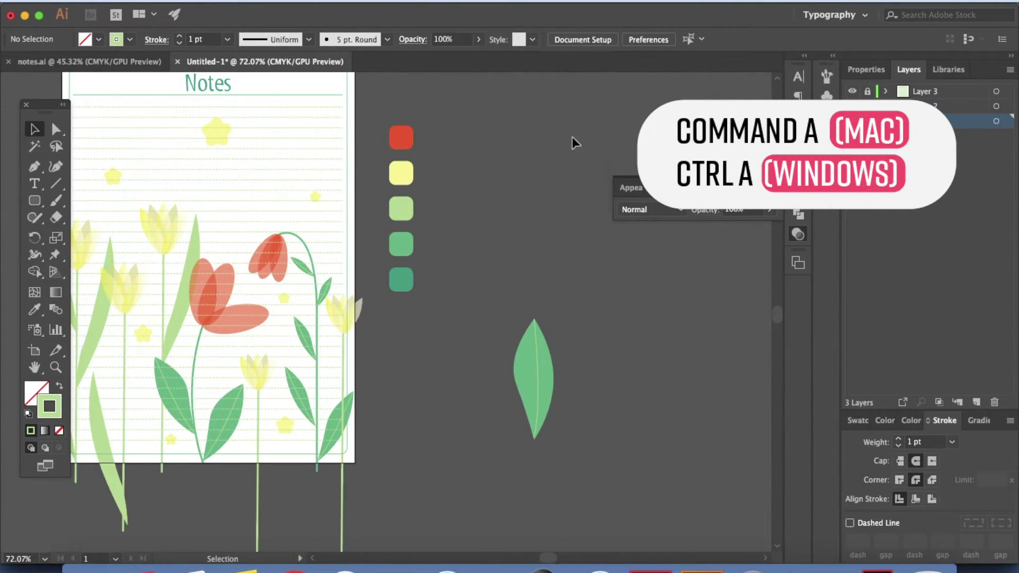
{"action": "left_click_drag", "start_coordinate": [395, 448], "coordinate": [390, 438]}
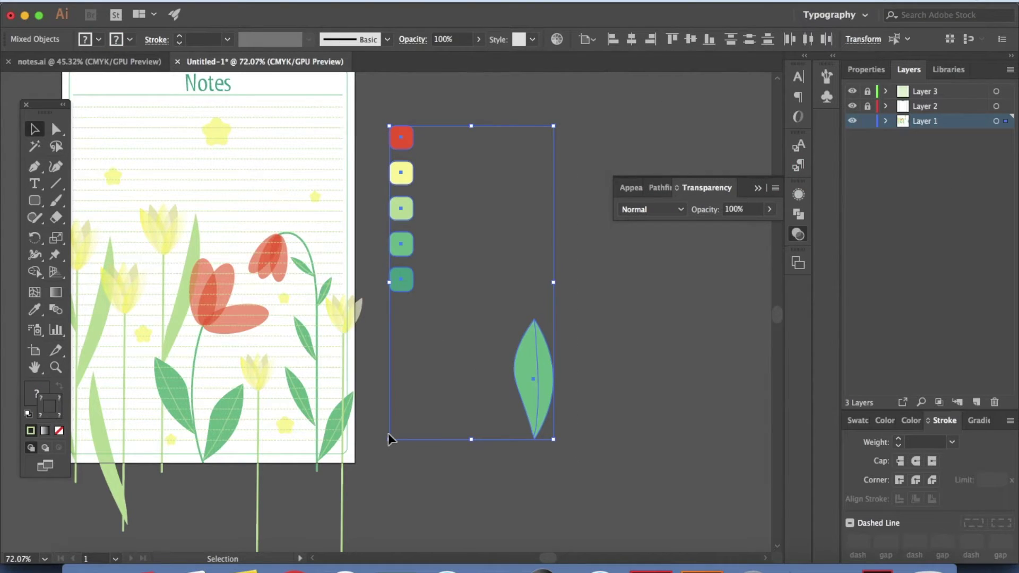
{"action": "key", "text": "Delete"}
{"action": "key", "text": "super+0"}
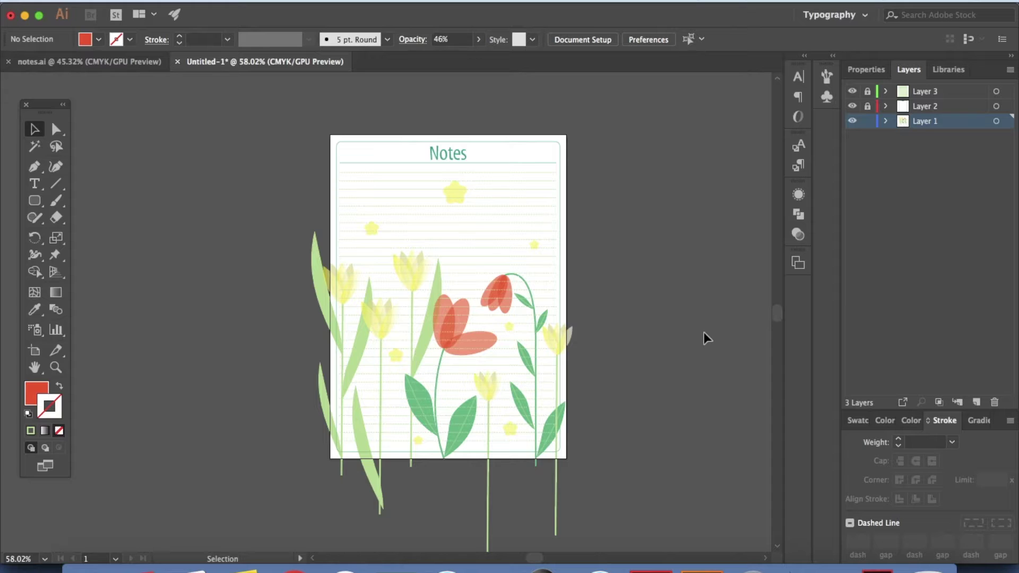
Step: Reduce the opacity of all the flower artwork on Layer 1 to 52%
{"action": "key", "text": "super+a"}
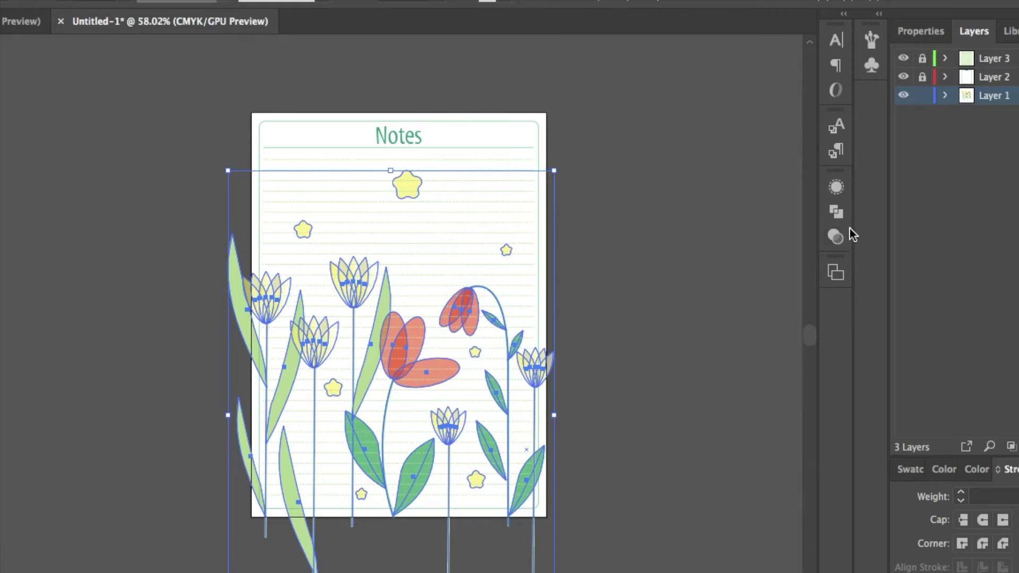
{"action": "left_click", "coordinate": [798, 235]}
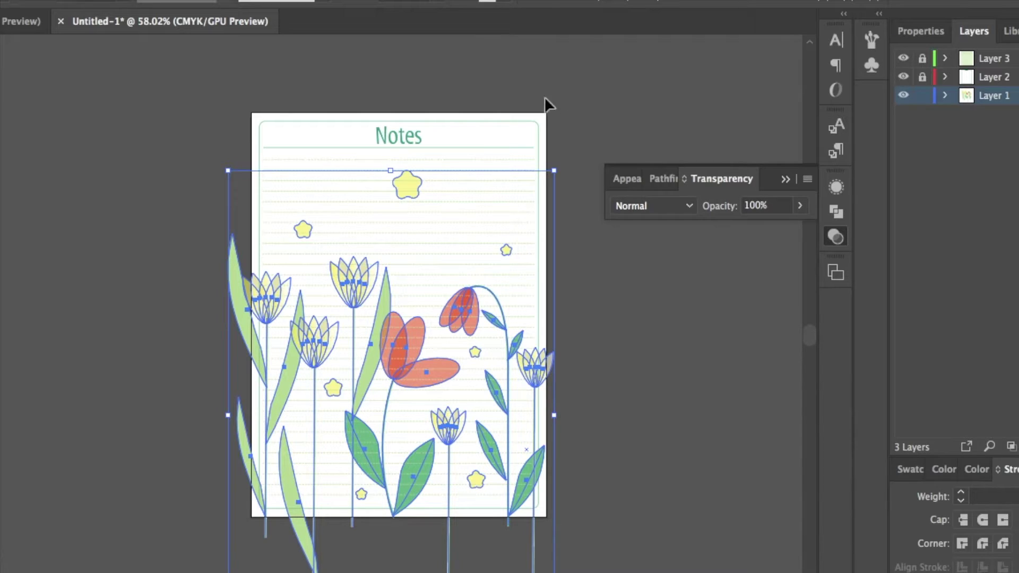
{"action": "left_click", "coordinate": [798, 205]}
{"action": "left_click_drag", "start_coordinate": [796, 227], "coordinate": [764, 232]}
{"action": "left_click", "coordinate": [673, 365]}
{"action": "left_click", "coordinate": [673, 365]}
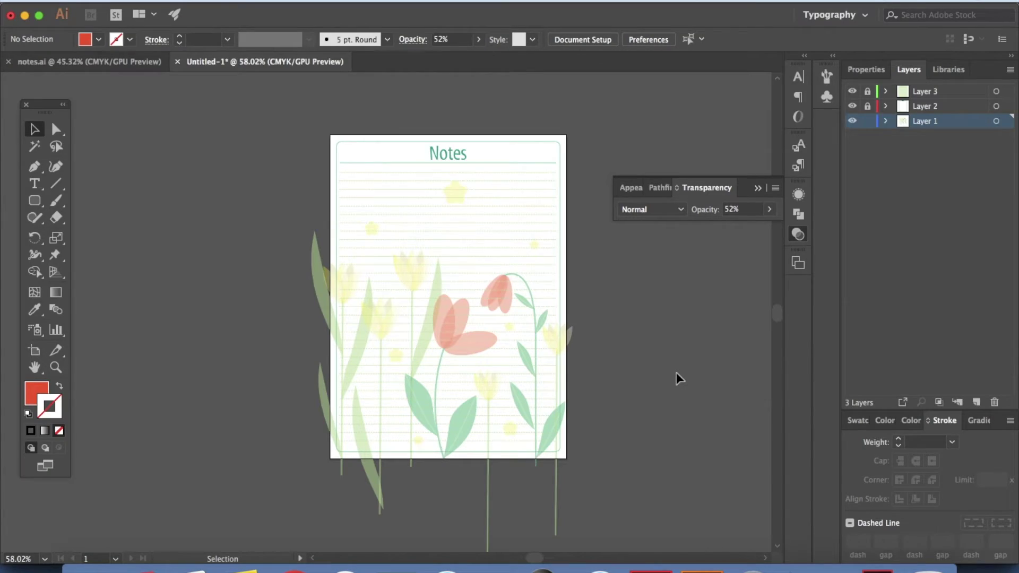
{"action": "left_click", "coordinate": [757, 188]}
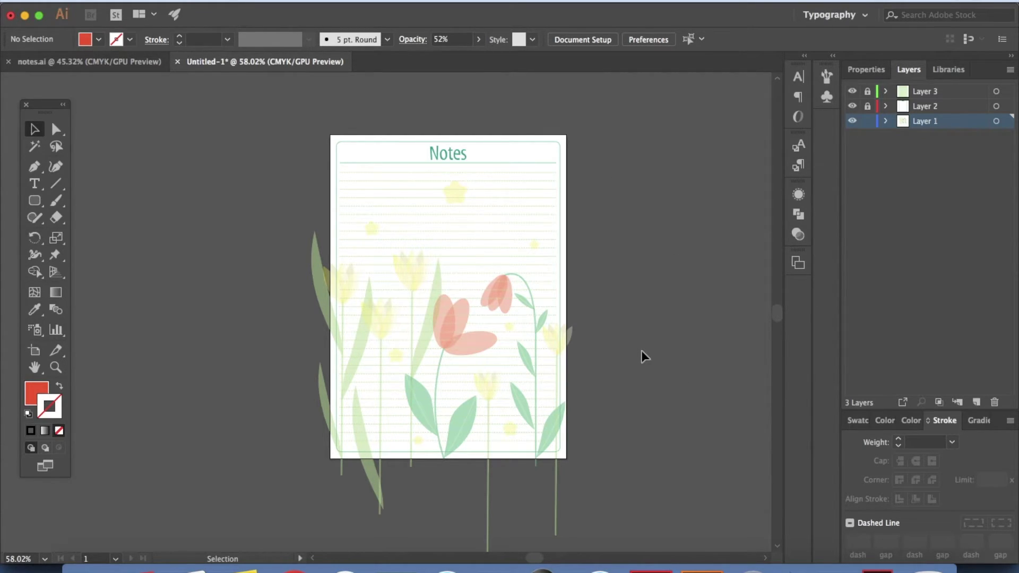
Step: Save a copy of the document in the Notes folder as copy.pdf in Adobe PDF format
{"action": "left_click", "coordinate": [125, 1]}
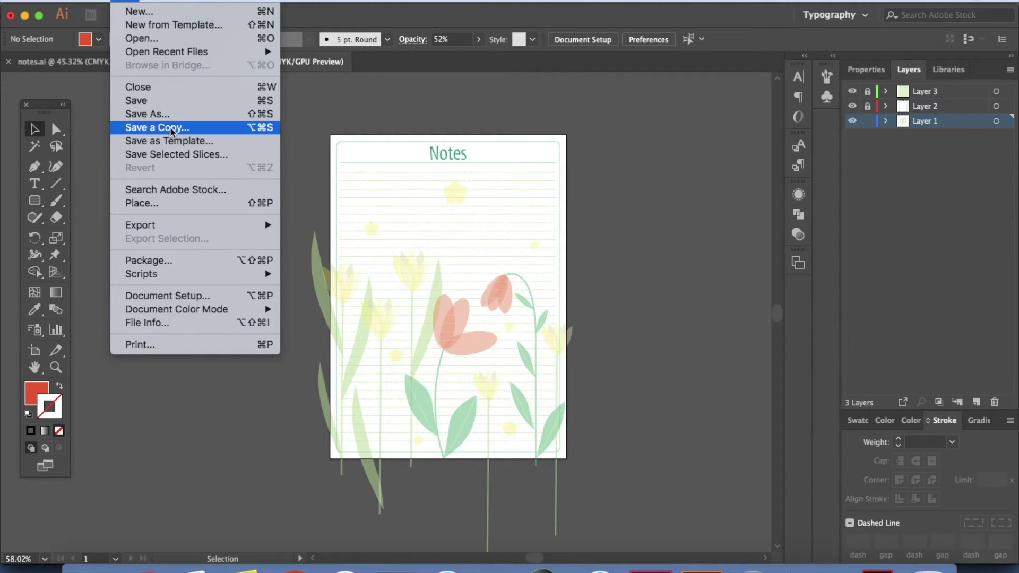
{"action": "left_click", "coordinate": [167, 128]}
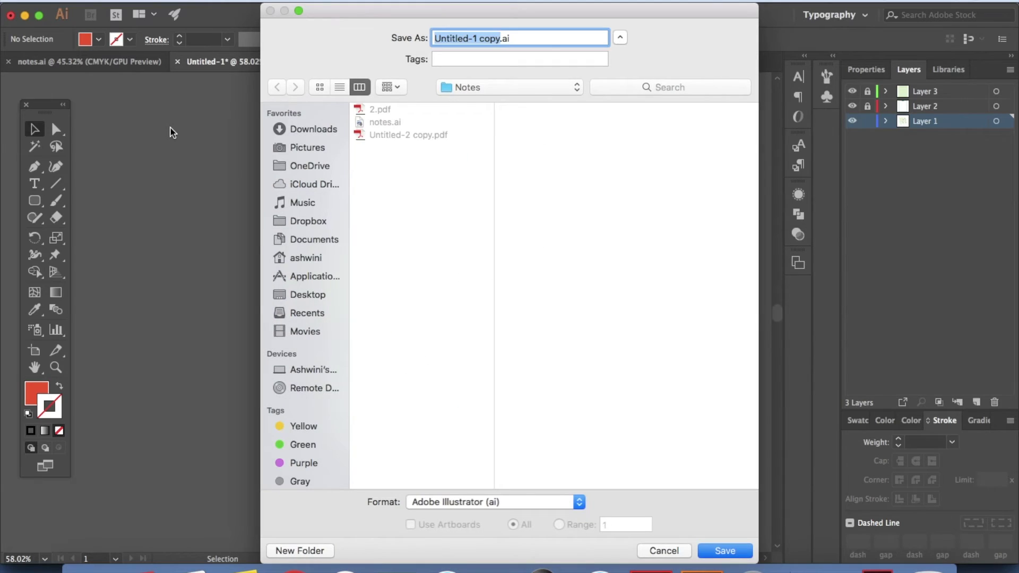
{"action": "left_click", "coordinate": [498, 503]}
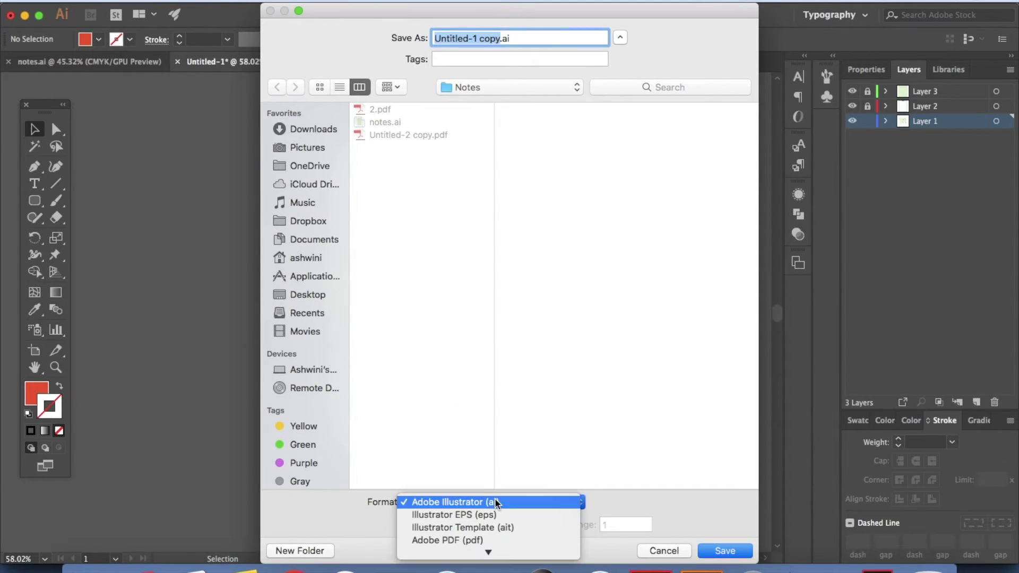
{"action": "left_click", "coordinate": [470, 540]}
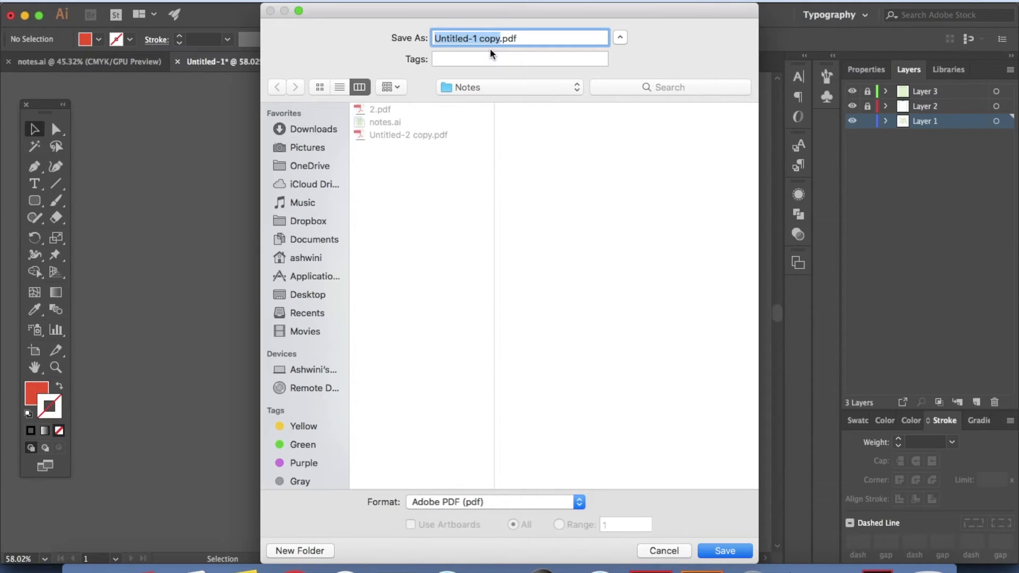
{"action": "type", "text": "copy"}
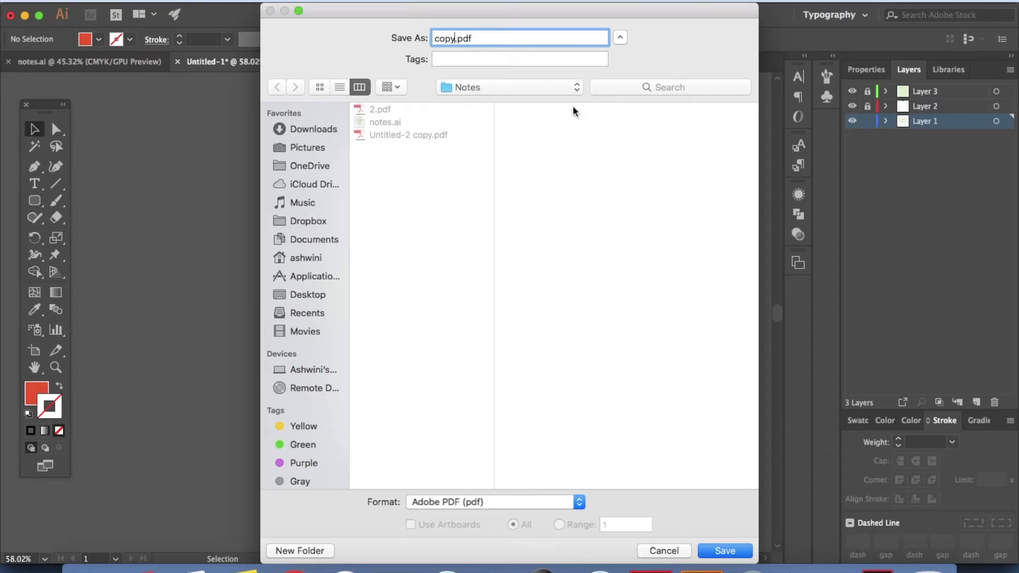
{"action": "left_click", "coordinate": [728, 552]}
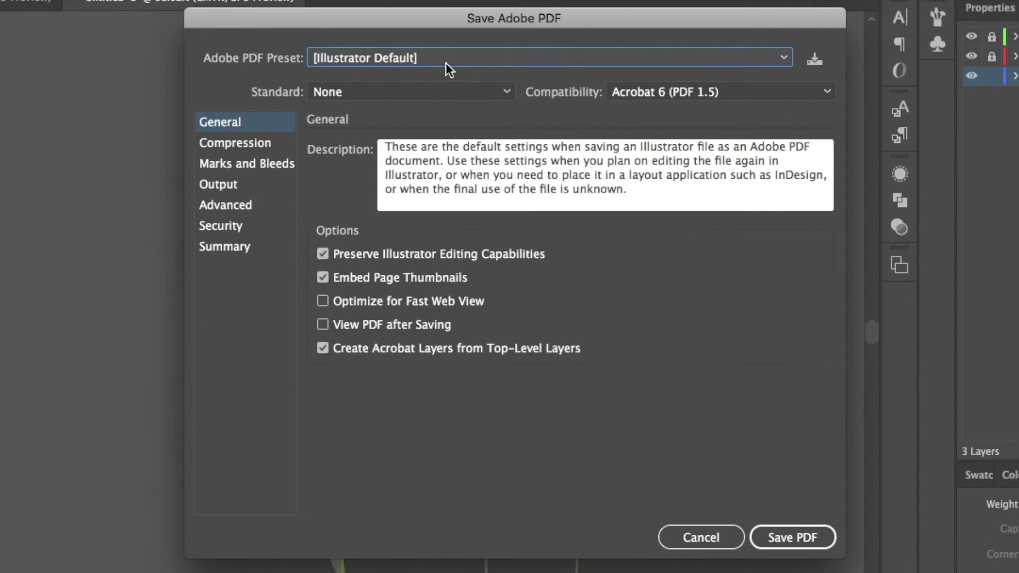
Step: Export the PDF with the High Quality Print preset and Preserve Illustrator Editing Capabilities turned off, accepting the reduced editability
{"action": "left_click", "coordinate": [446, 62]}
{"action": "left_click", "coordinate": [380, 164]}
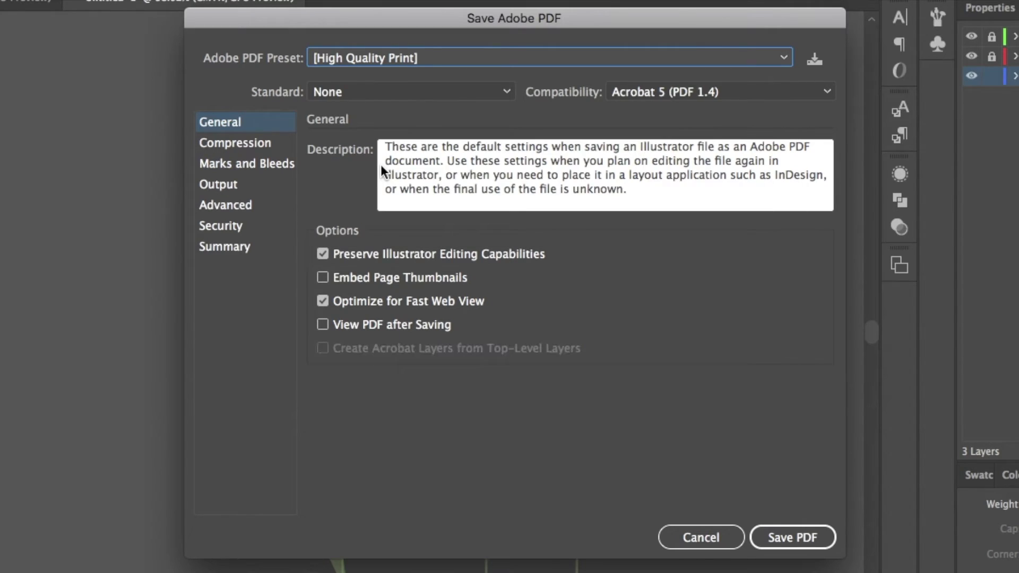
{"action": "left_click", "coordinate": [323, 254]}
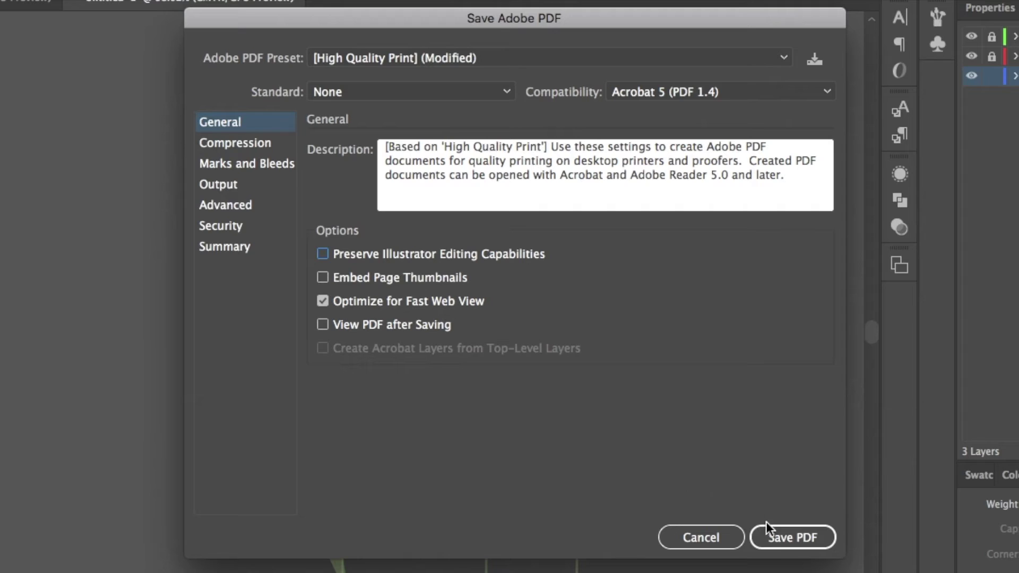
{"action": "left_click", "coordinate": [790, 542]}
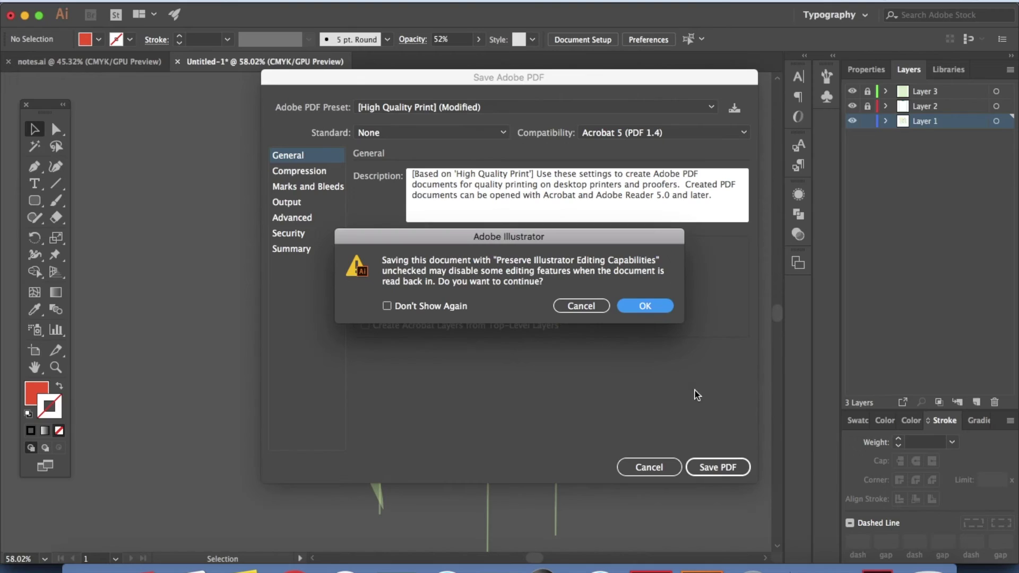
{"action": "left_click", "coordinate": [695, 322]}
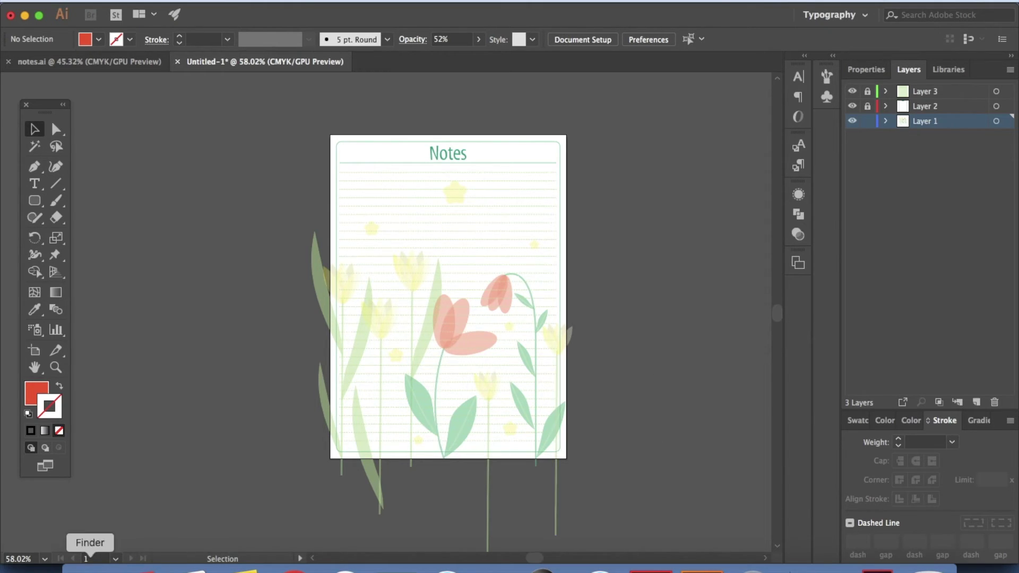
Step: Switch to Finder, open copy.pdf from the Notes folder and check the exported page from the title down to the flowers
{"action": "left_click", "coordinate": [91, 566]}
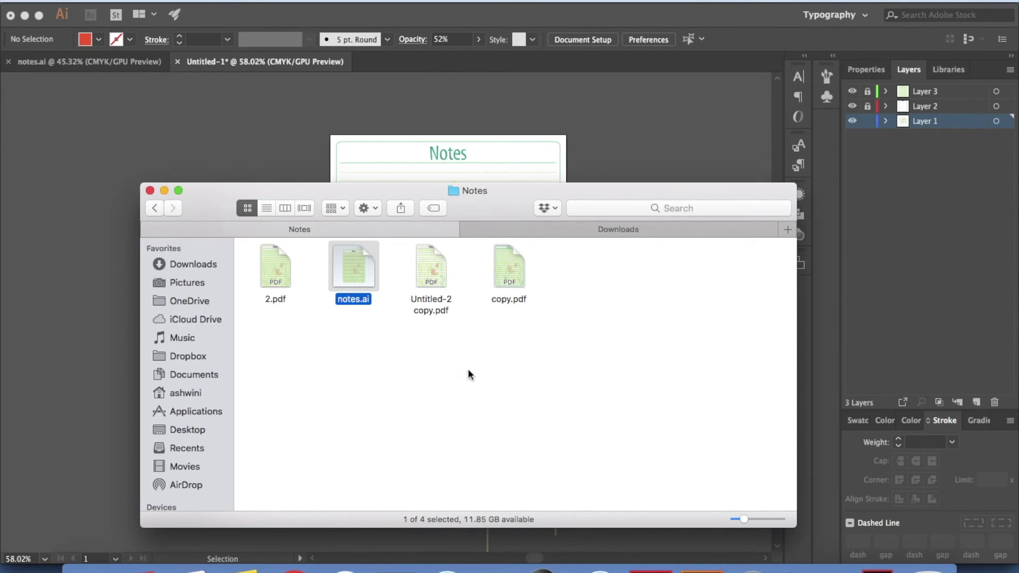
{"action": "double_click", "coordinate": [509, 278]}
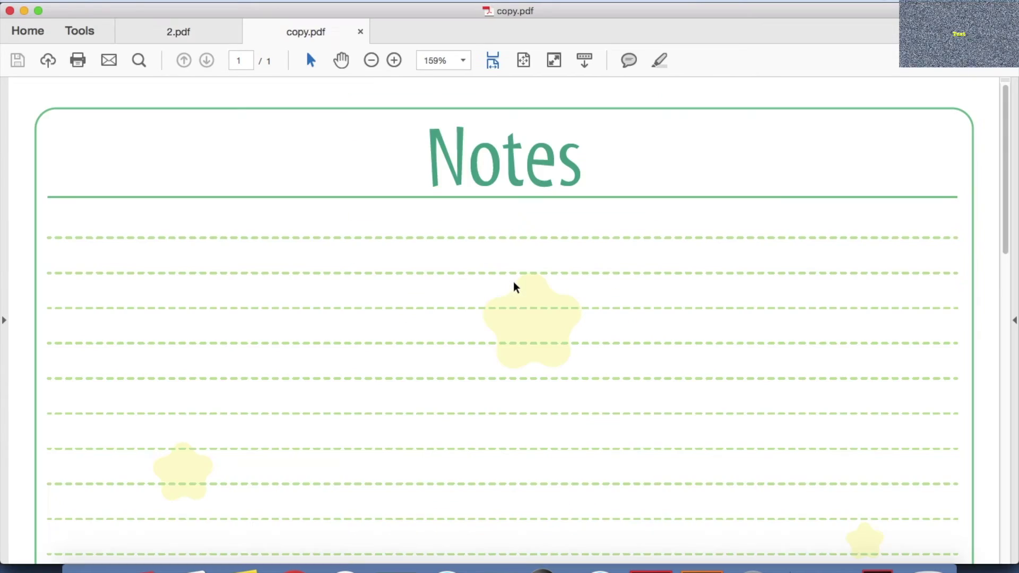
{"action": "scroll", "coordinate": [536, 299], "scroll_direction": "down", "scroll_amount": 5}
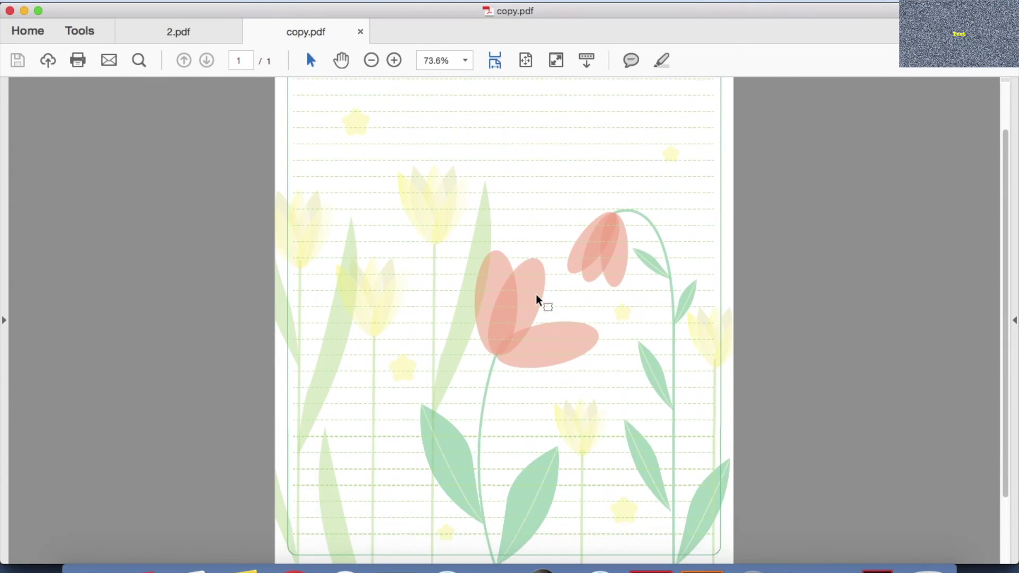